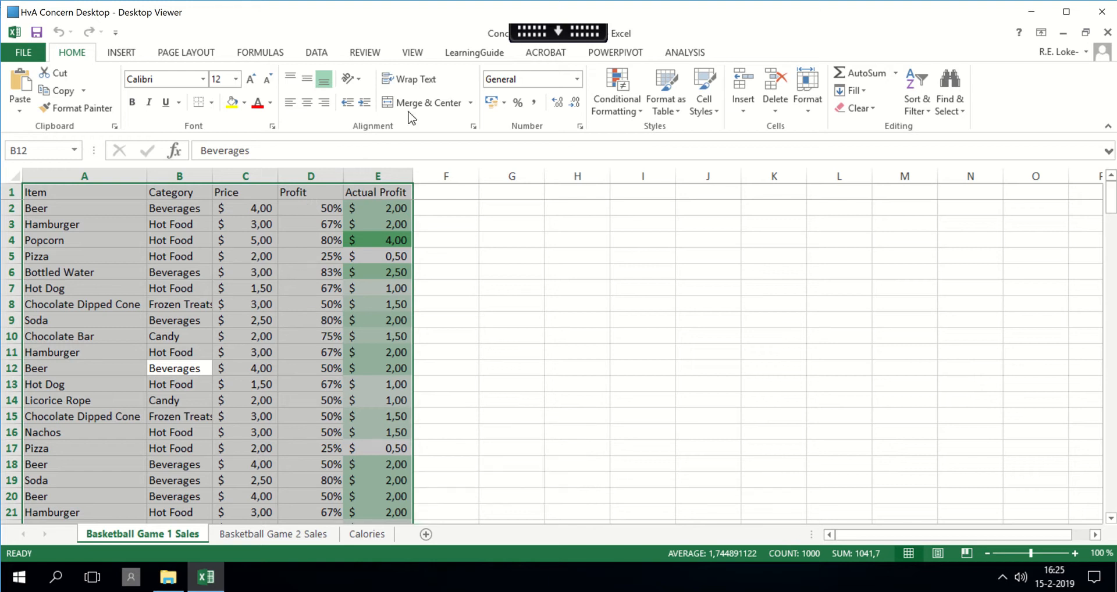
Add the selected range A1:E200 on the Basketball Game 1 Sales sheet to the PowerPivot data model as a table with headers.
{"action": "left_click", "coordinate": [614, 53]}
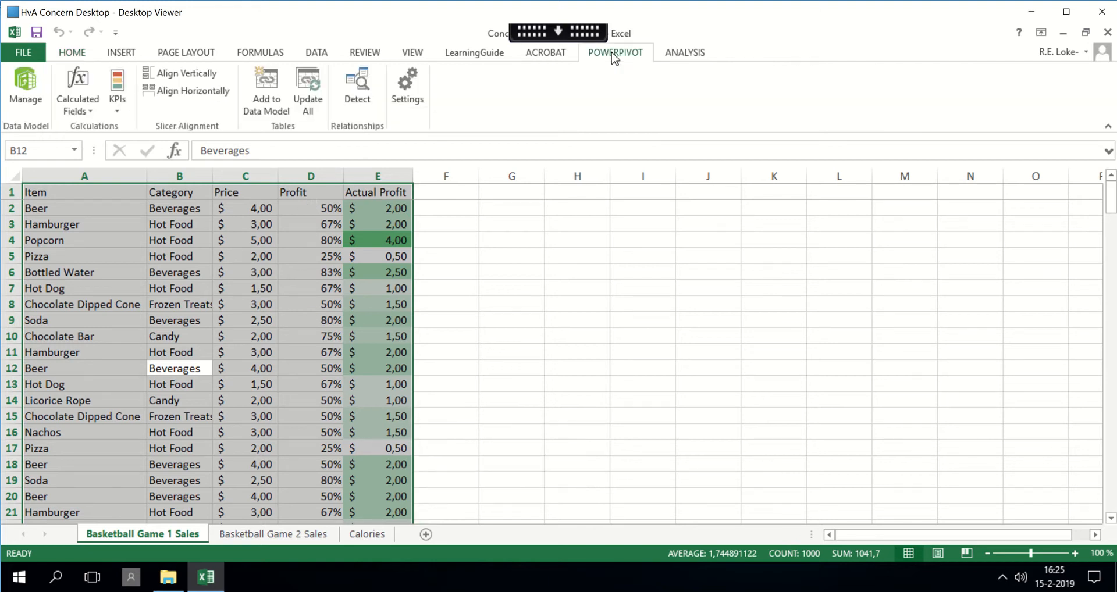
{"action": "left_click", "coordinate": [267, 108]}
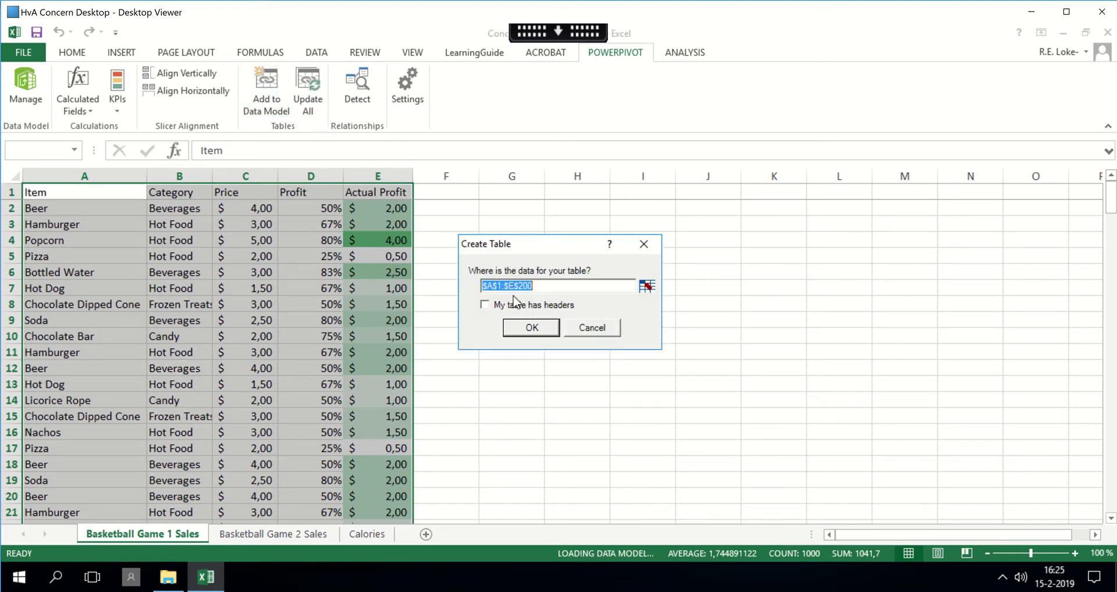
{"action": "left_click", "coordinate": [485, 304]}
{"action": "left_click", "coordinate": [532, 328]}
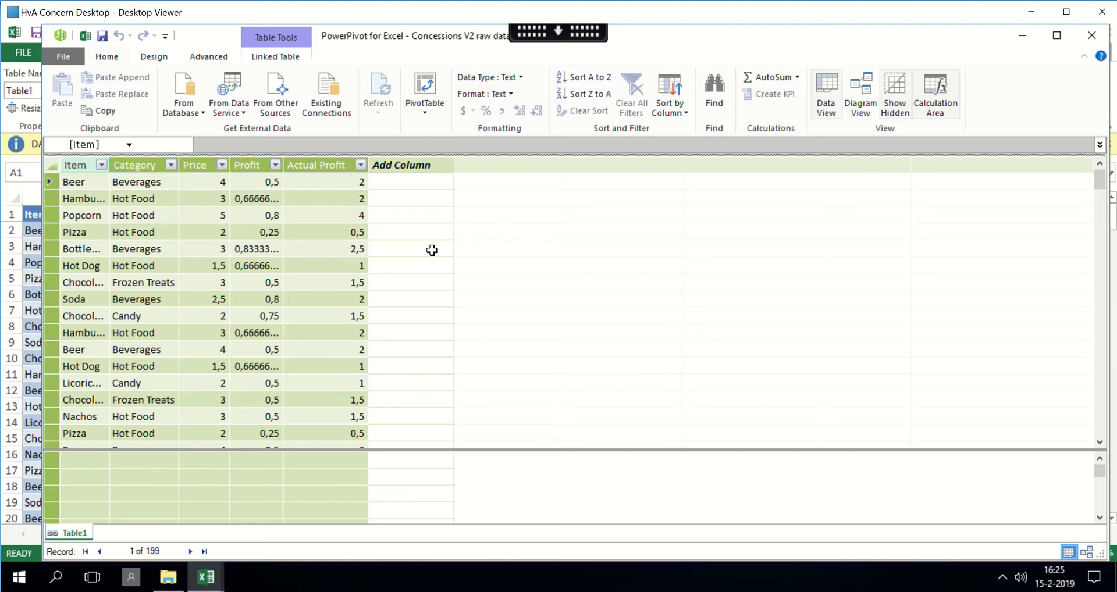
{"action": "key", "text": "alt+Tab"}
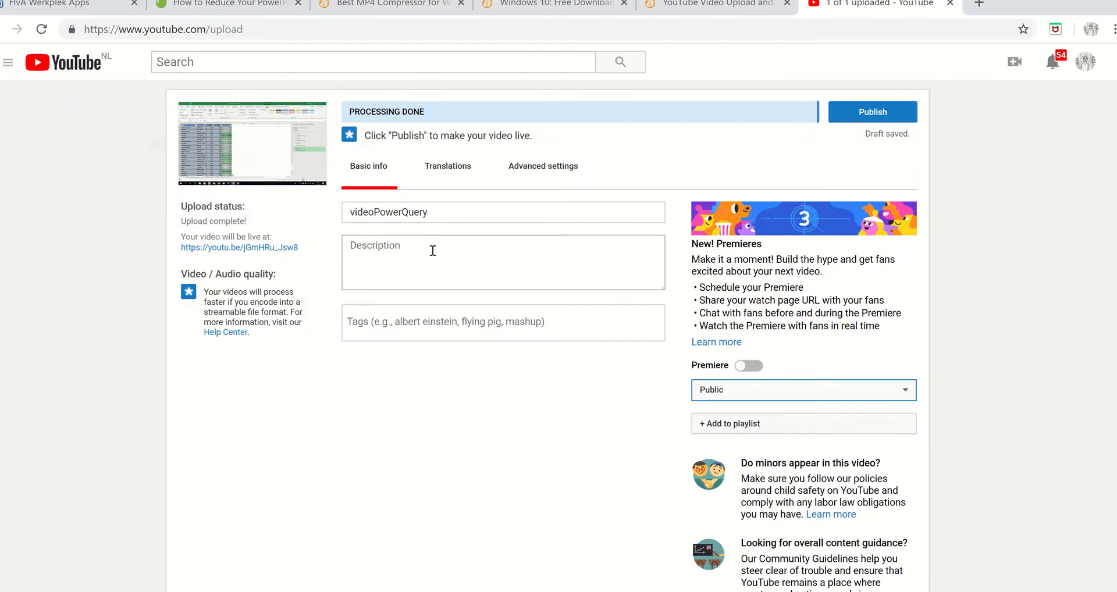
{"action": "key", "text": "alt+Tab"}
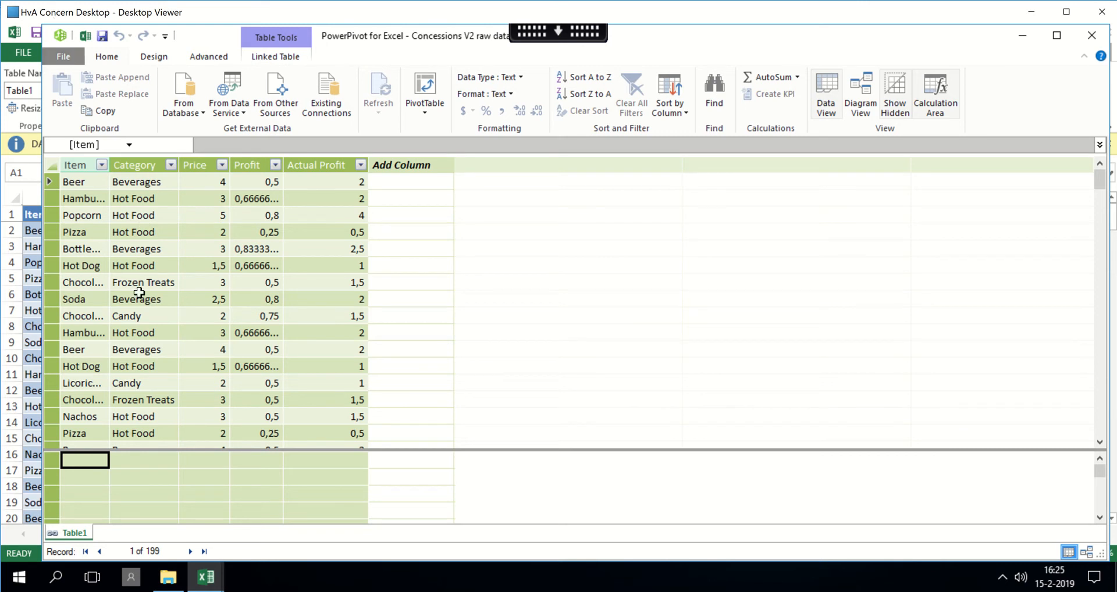
Add the range A1:B15 on the workbook's Calories sheet to the PowerPivot data model as a table with headers.
{"action": "mouse_move", "coordinate": [206, 576]}
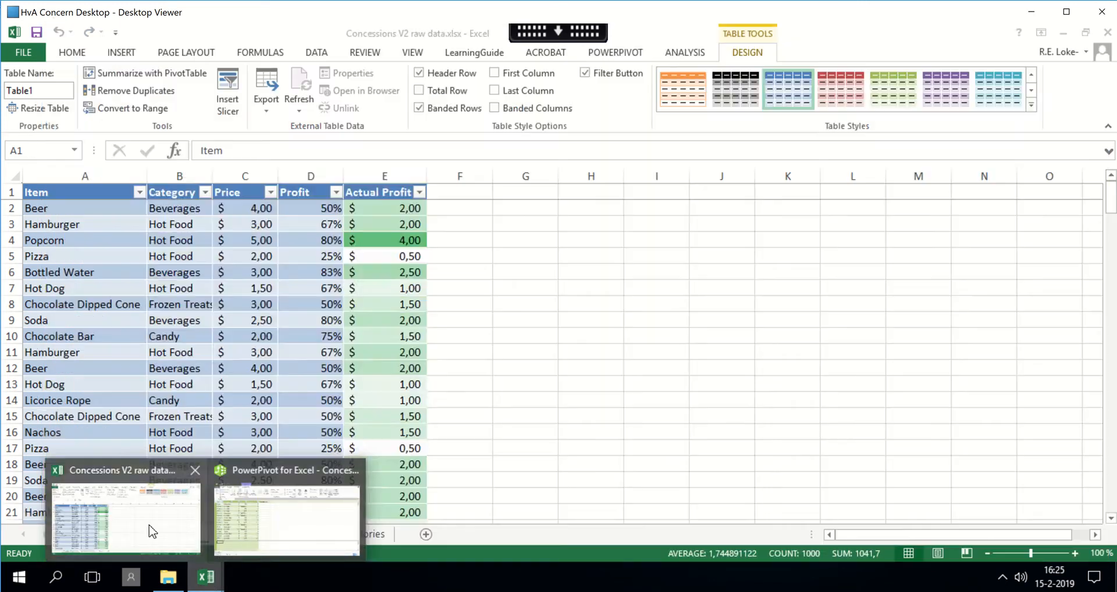
{"action": "left_click", "coordinate": [150, 531]}
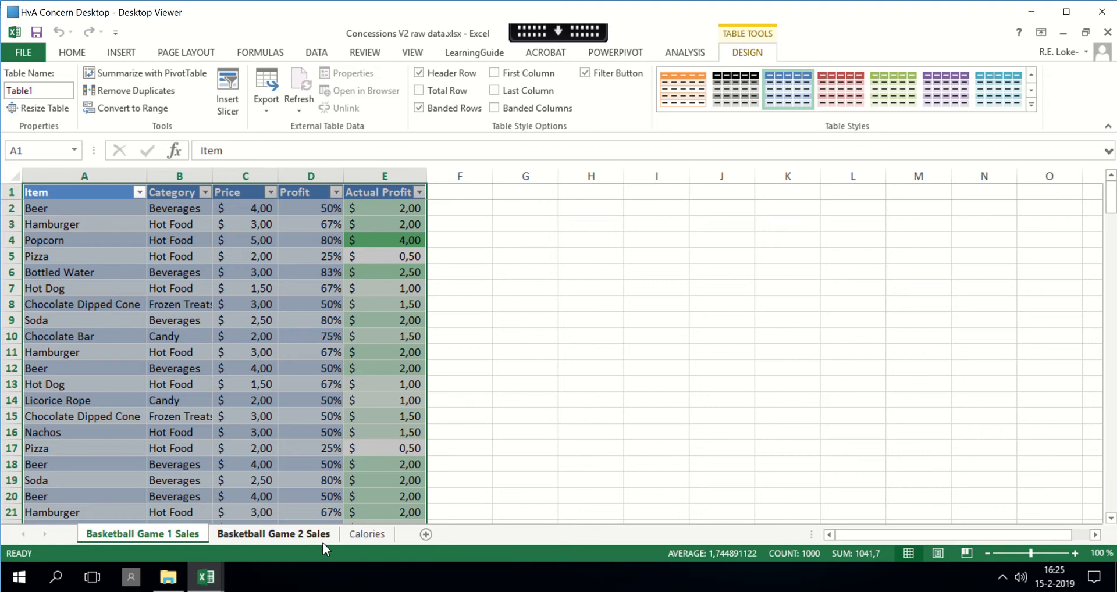
{"action": "left_click", "coordinate": [373, 532]}
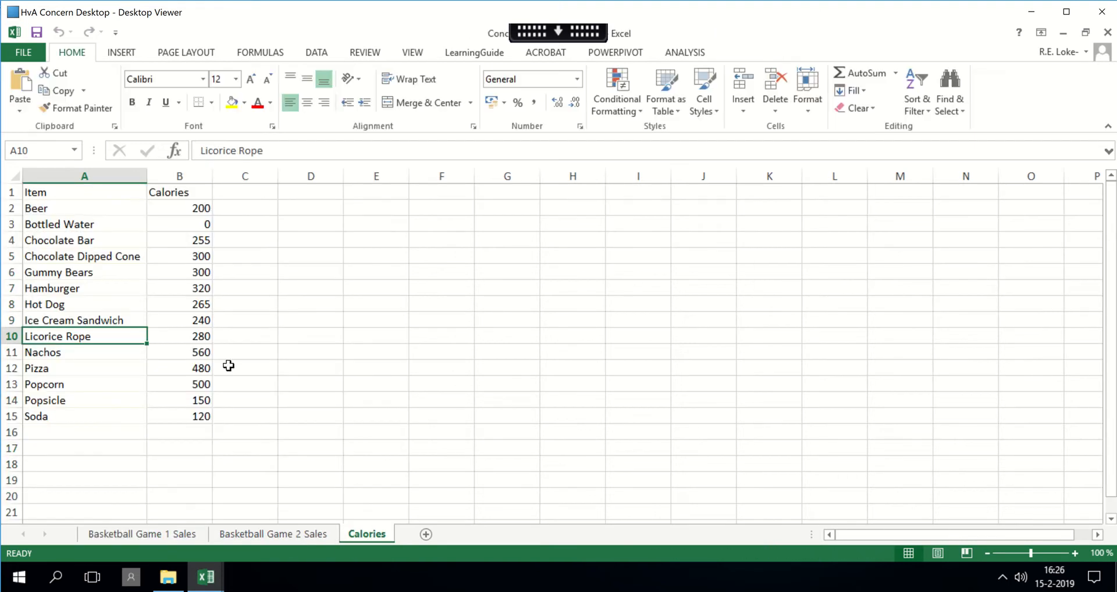
{"action": "left_click", "coordinate": [122, 302]}
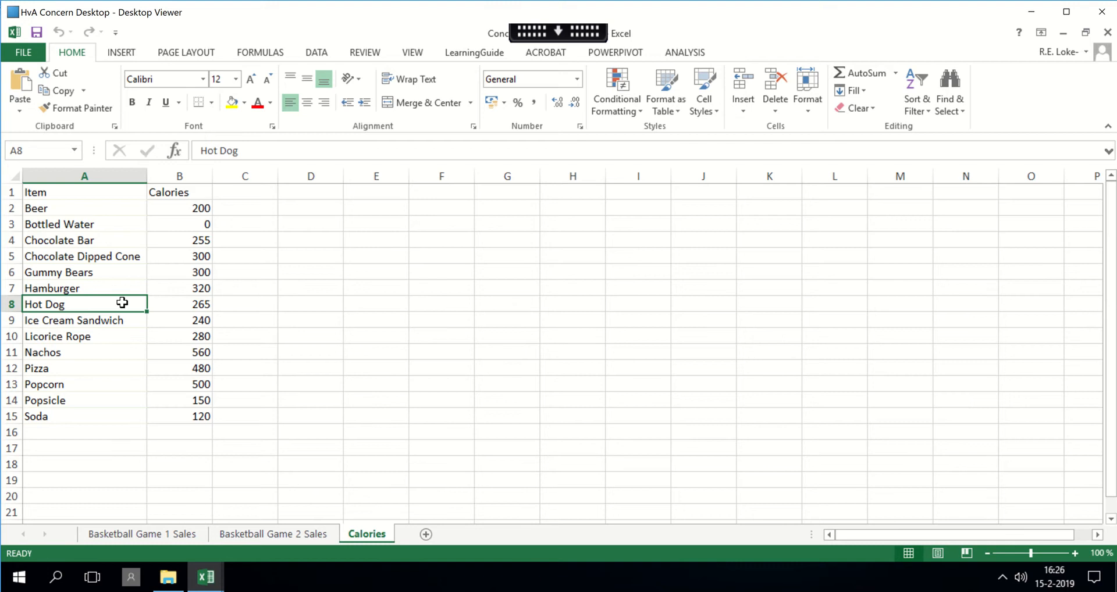
{"action": "left_click", "coordinate": [111, 268]}
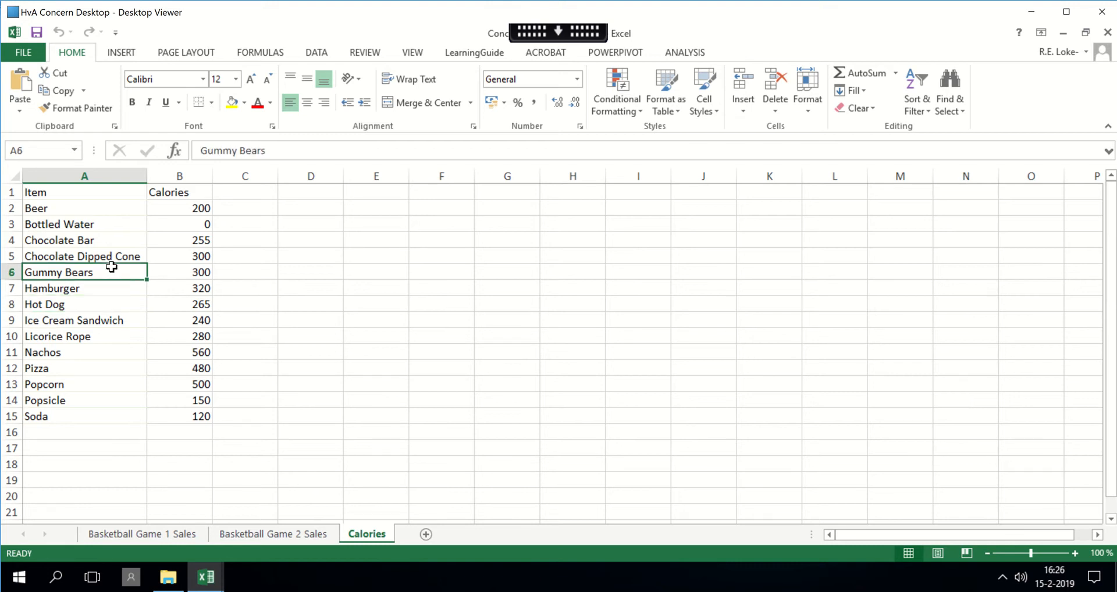
{"action": "key", "text": "ctrl+a"}
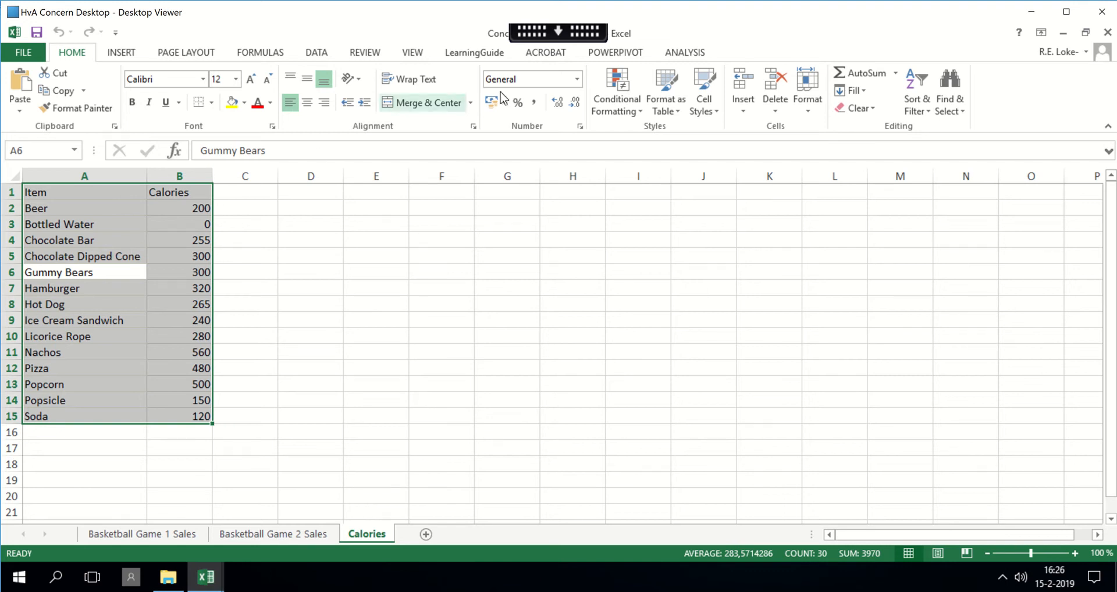
{"action": "left_click", "coordinate": [602, 56]}
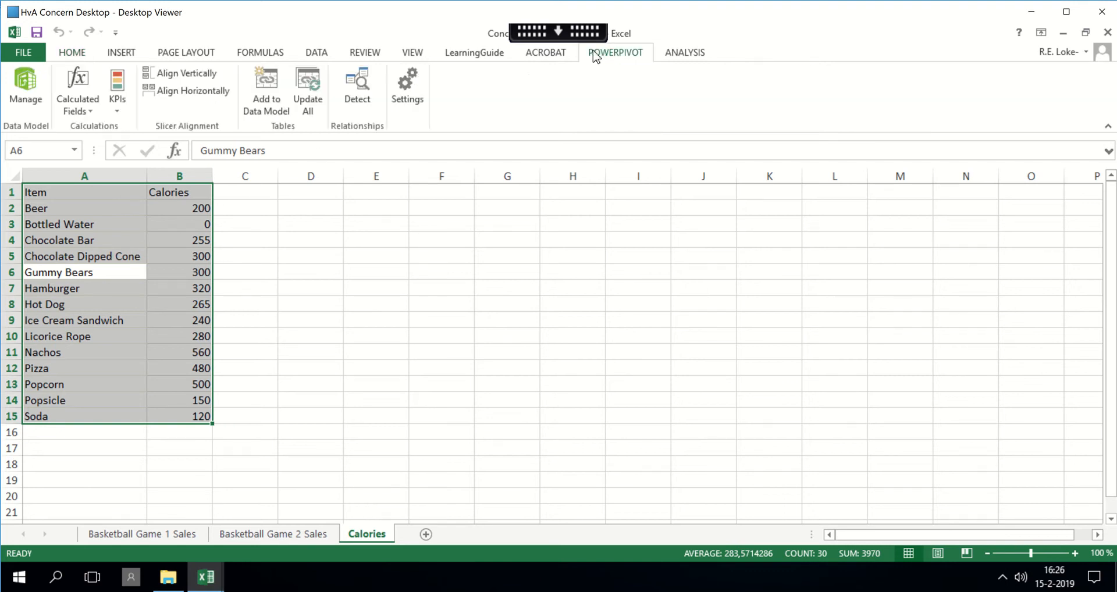
{"action": "left_click", "coordinate": [267, 94]}
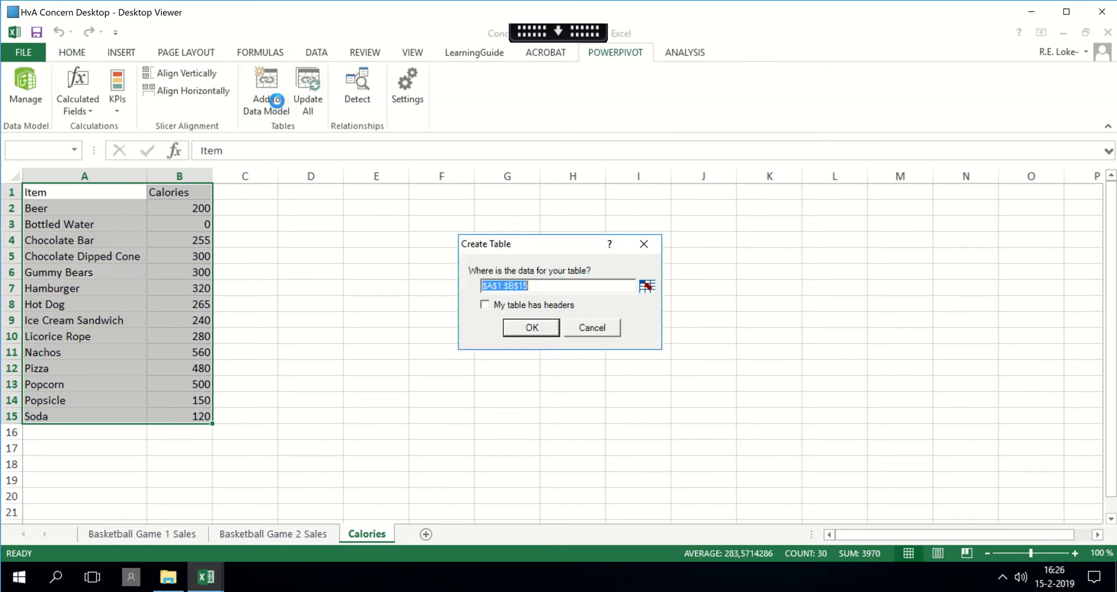
{"action": "left_click", "coordinate": [510, 306]}
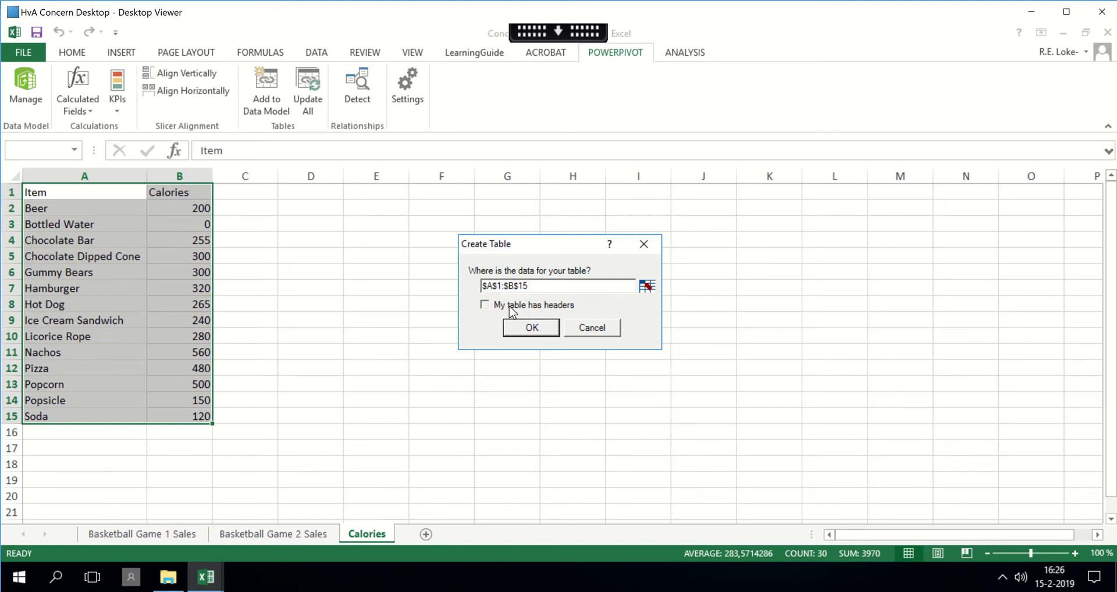
{"action": "left_click", "coordinate": [529, 327]}
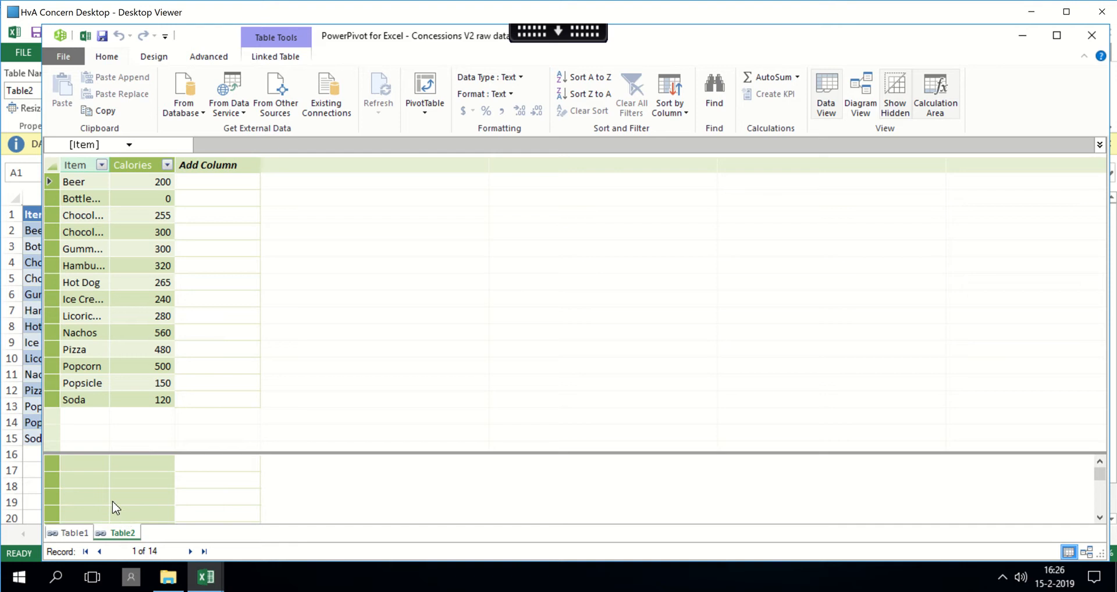
In Diagram View, enlarge Table1, relate its Item column to Table2's Item column and space the two tables farther apart.
{"action": "left_click", "coordinate": [861, 105]}
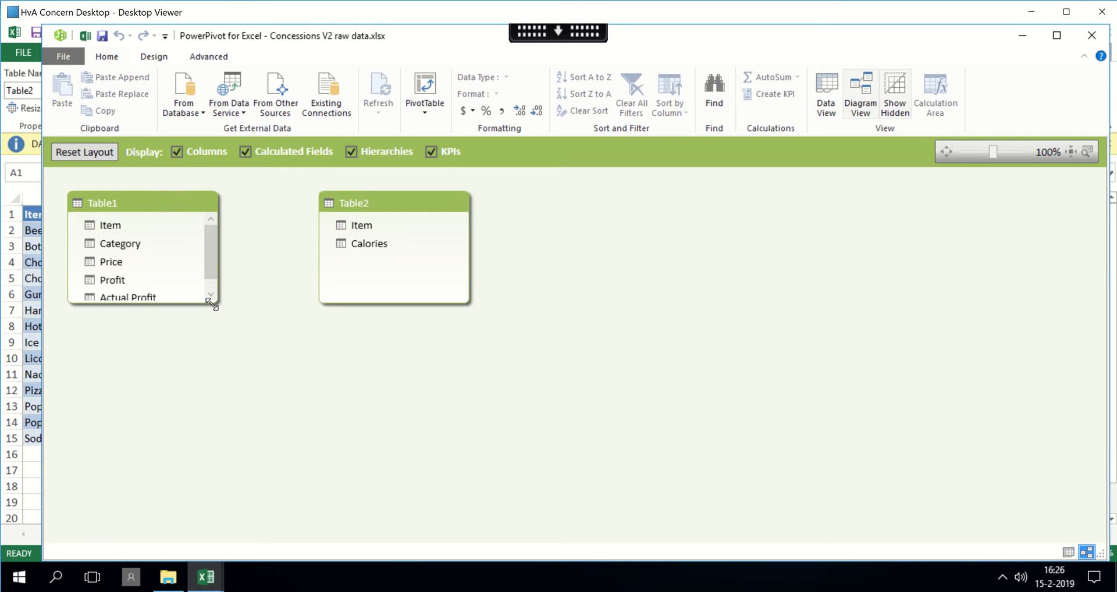
{"action": "left_click_drag", "start_coordinate": [211, 302], "coordinate": [258, 400]}
{"action": "mouse_move", "coordinate": [384, 299]}
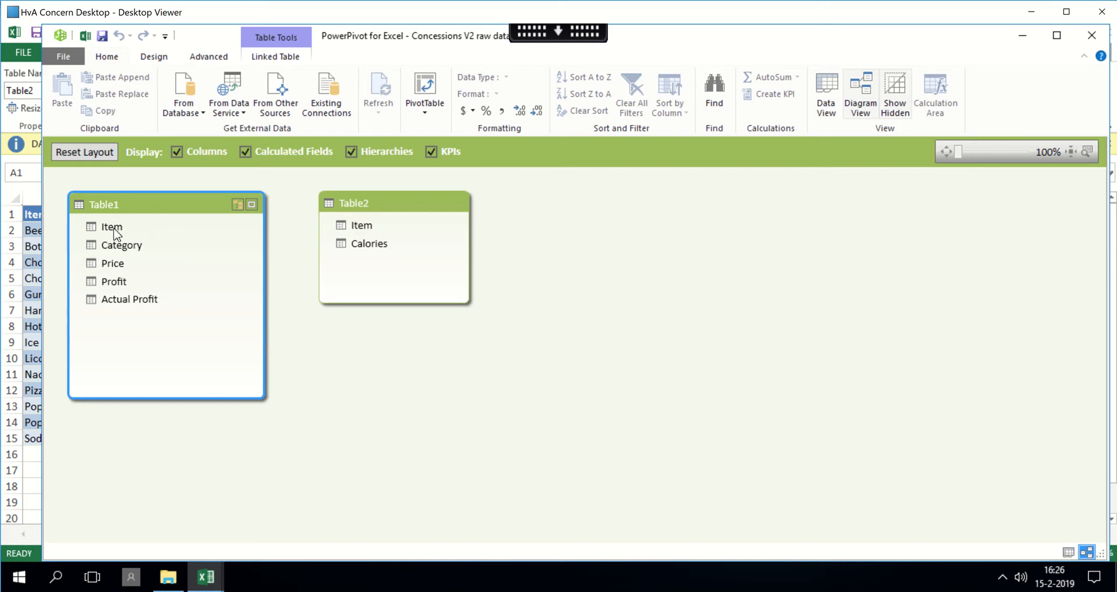
{"action": "left_click_drag", "start_coordinate": [115, 231], "coordinate": [349, 225]}
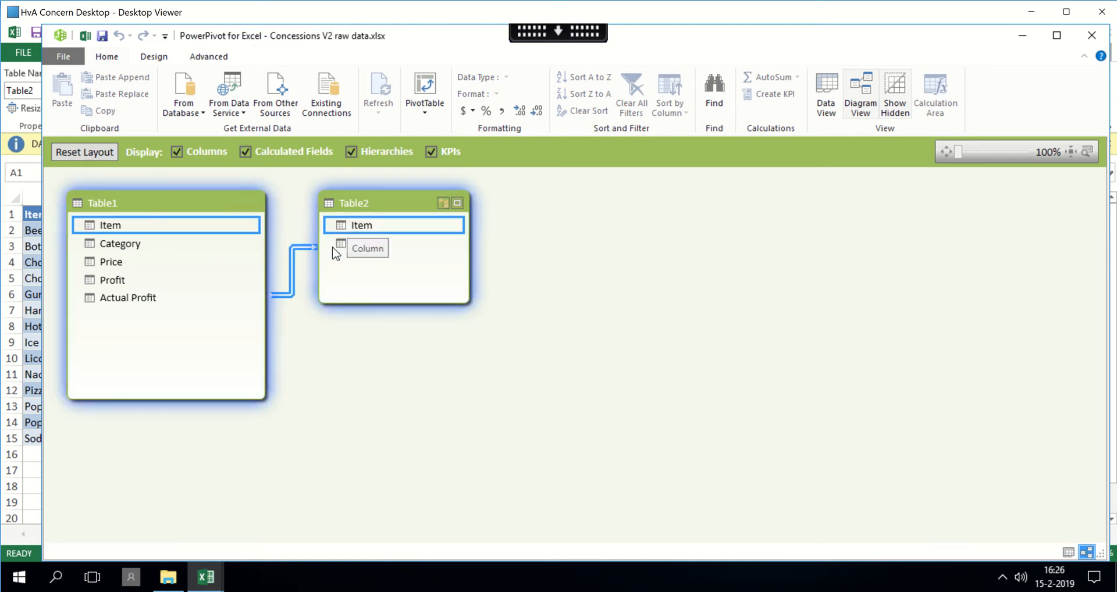
{"action": "left_click_drag", "start_coordinate": [407, 201], "coordinate": [512, 207]}
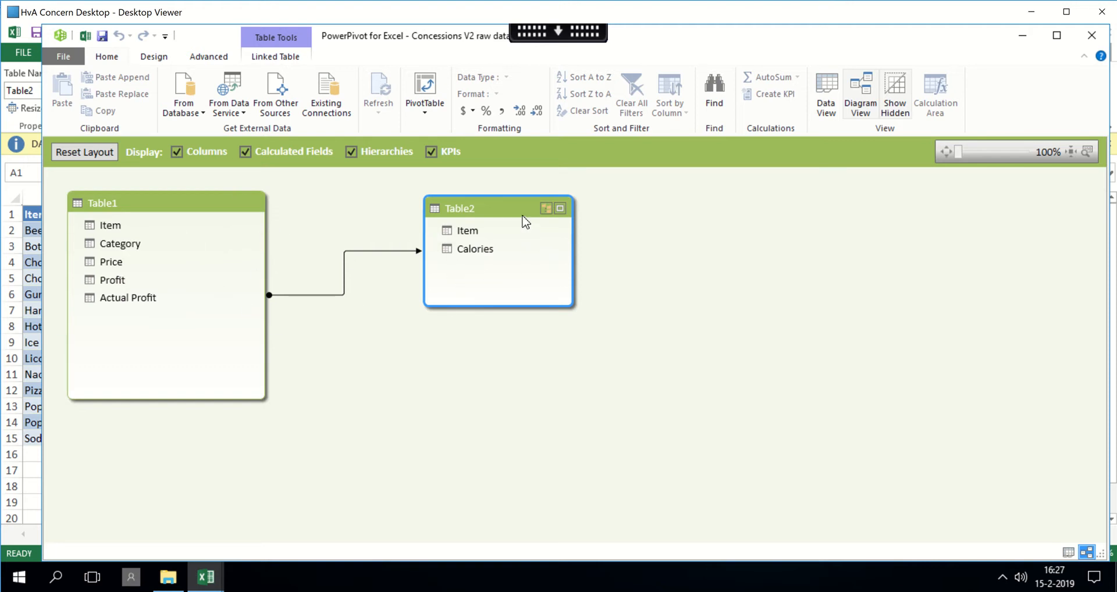
Create a PivotTable from the data model on a new worksheet.
{"action": "mouse_move", "coordinate": [526, 23]}
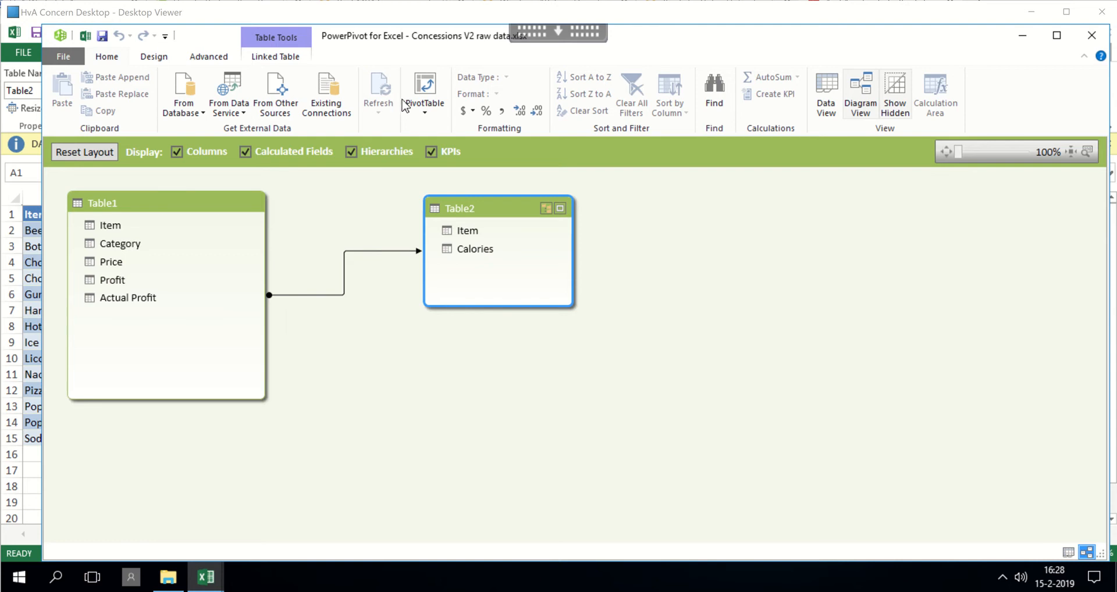
{"action": "left_click", "coordinate": [425, 107]}
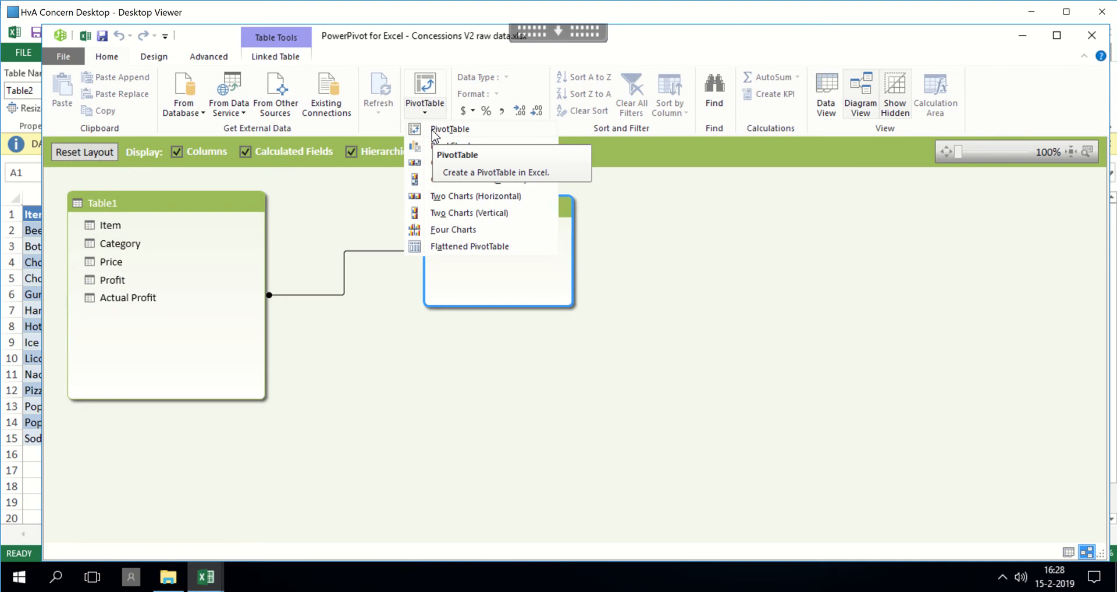
{"action": "left_click", "coordinate": [449, 128]}
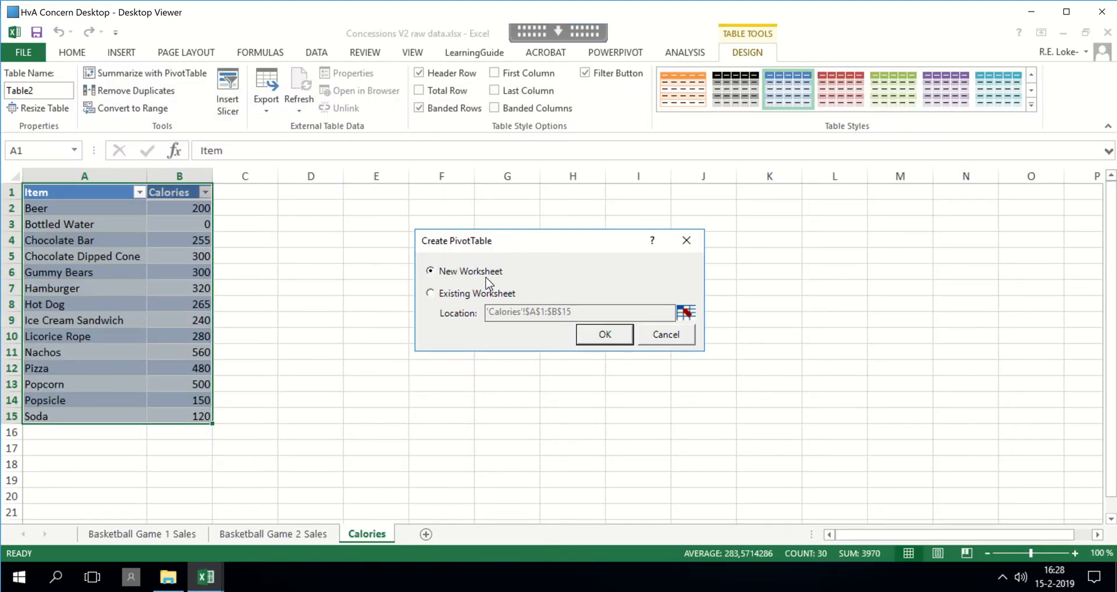
{"action": "left_click", "coordinate": [603, 337]}
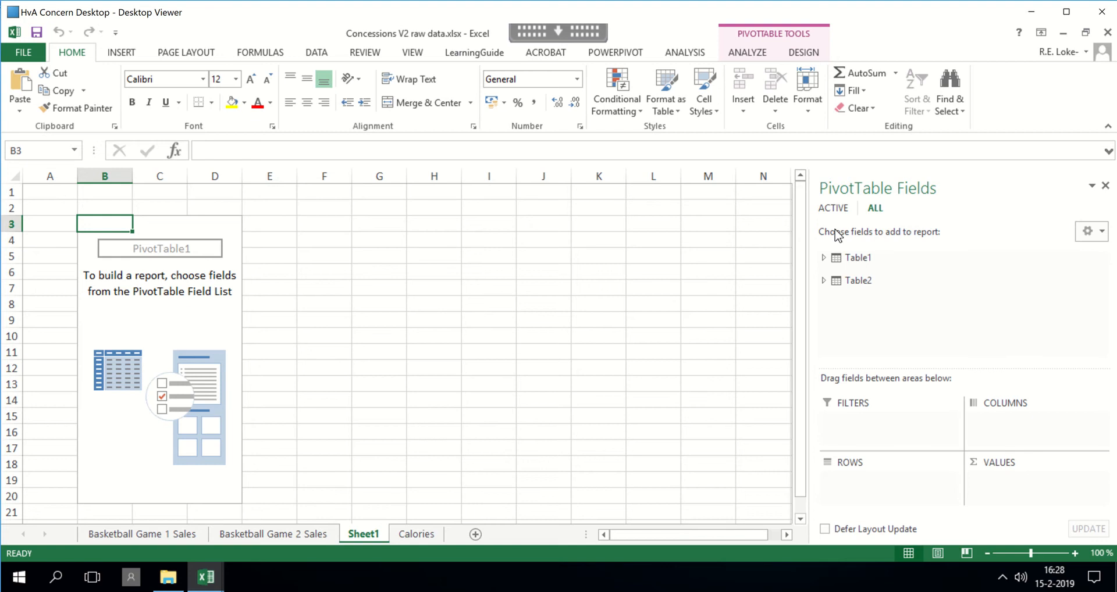
Place Table1's Item field in the PivotTable's rows and also in its values as a count.
{"action": "left_click", "coordinate": [824, 259]}
{"action": "scroll", "coordinate": [848, 322], "scroll_direction": "down", "scroll_amount": 1}
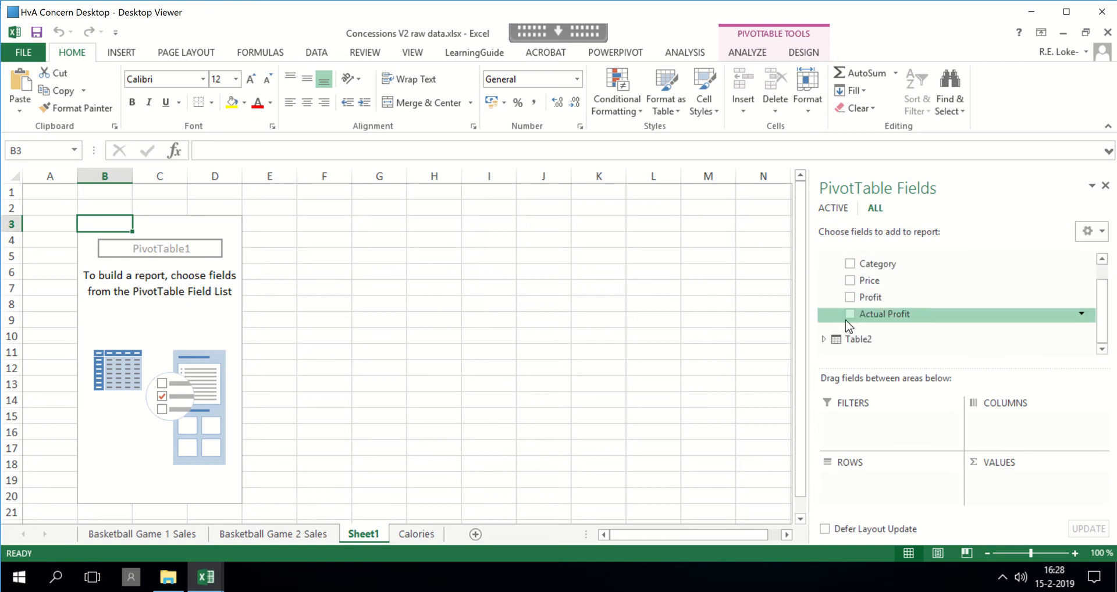
{"action": "left_click", "coordinate": [824, 341]}
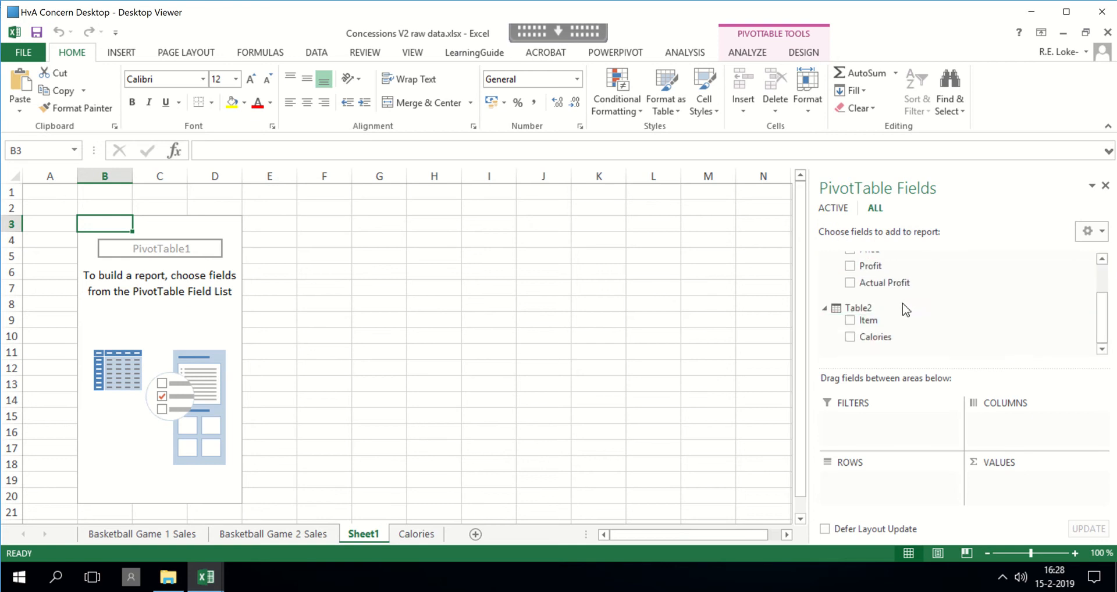
{"action": "scroll", "coordinate": [861, 322], "scroll_direction": "up", "scroll_amount": 4}
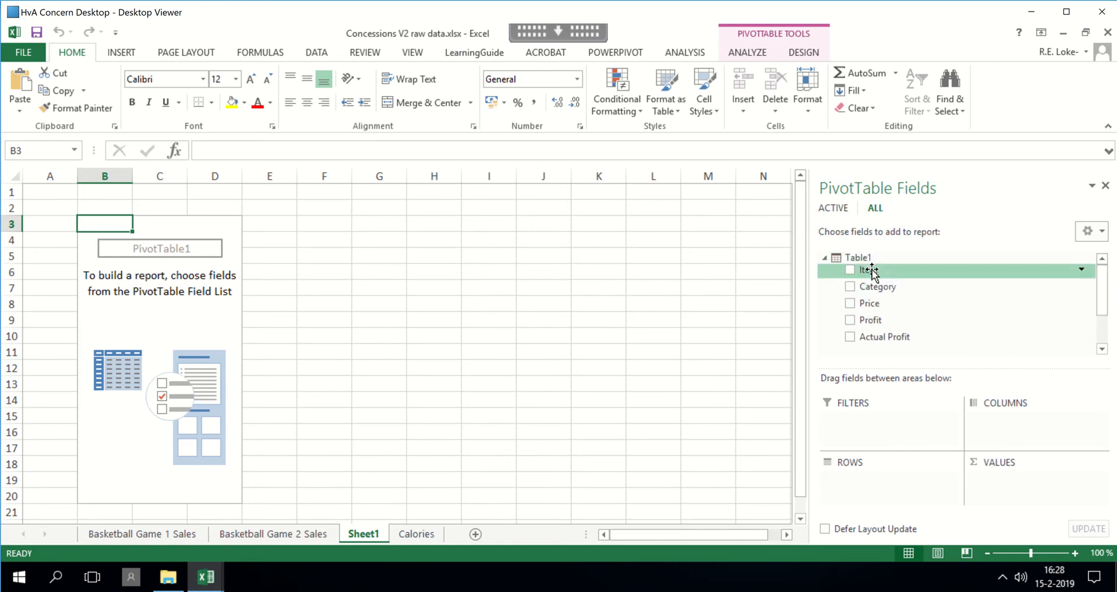
{"action": "left_click_drag", "start_coordinate": [865, 274], "coordinate": [902, 478]}
{"action": "scroll", "coordinate": [858, 291], "scroll_direction": "up", "scroll_amount": 2}
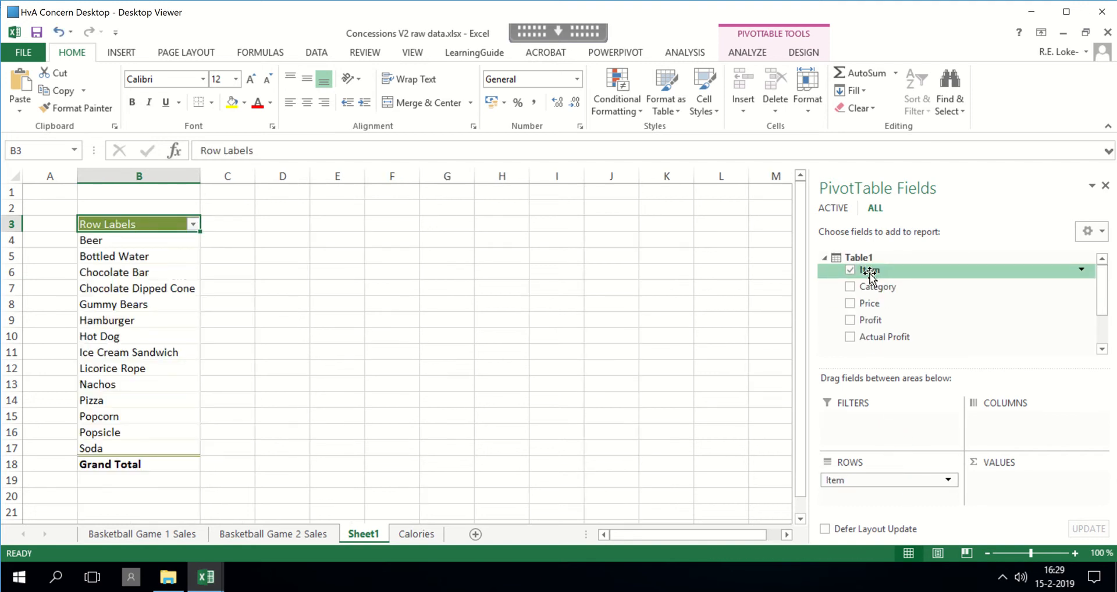
{"action": "left_click_drag", "start_coordinate": [870, 273], "coordinate": [1010, 493]}
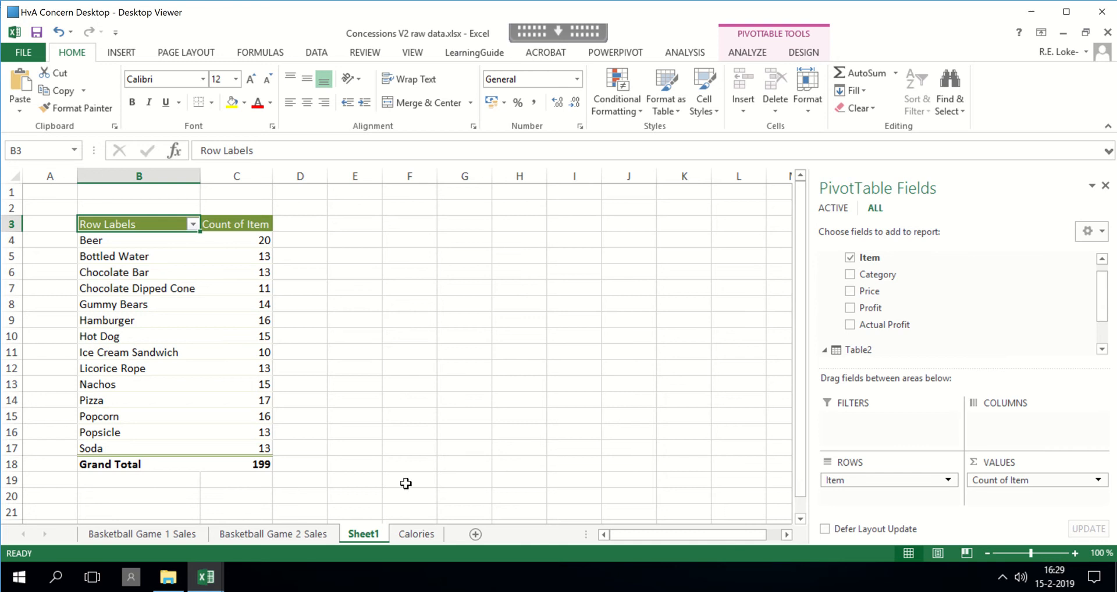
Add Table2's Calories field to the PivotTable's values as a sum.
{"action": "scroll", "coordinate": [948, 308], "scroll_direction": "down", "scroll_amount": 1}
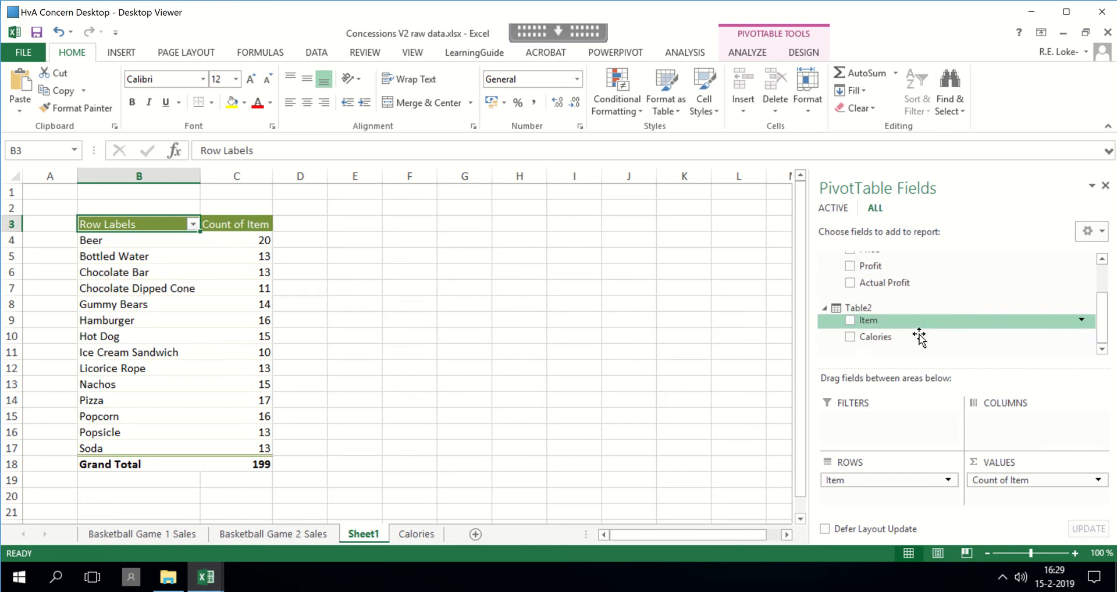
{"action": "left_click", "coordinate": [850, 338]}
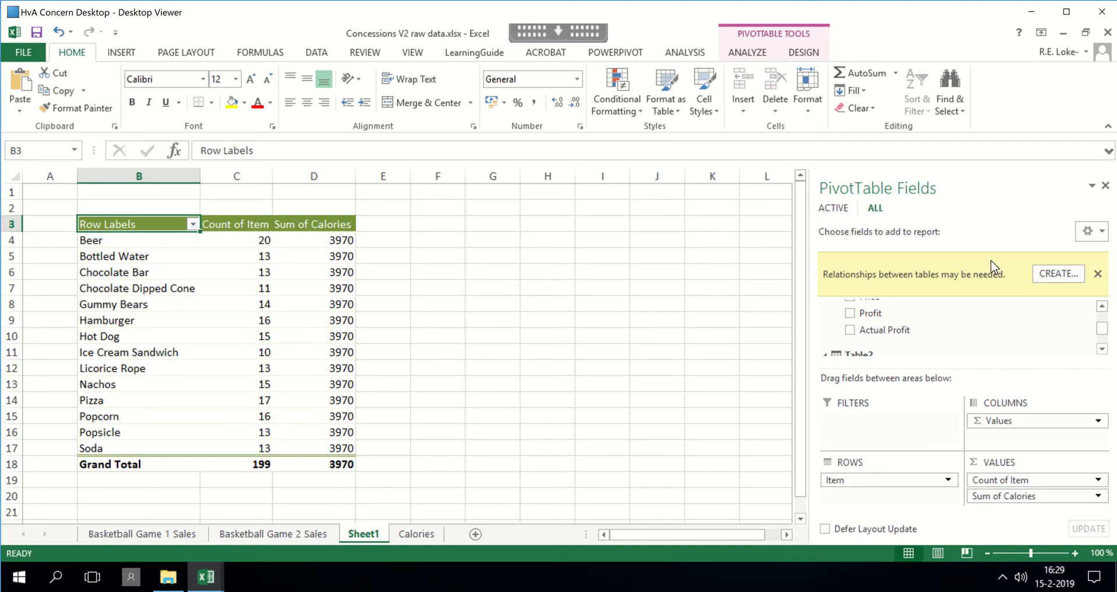
{"action": "left_click_drag", "start_coordinate": [864, 313], "coordinate": [554, 428]}
Switch to the PowerPivot window and show Table1's records in Data View.
{"action": "left_click", "coordinate": [211, 584]}
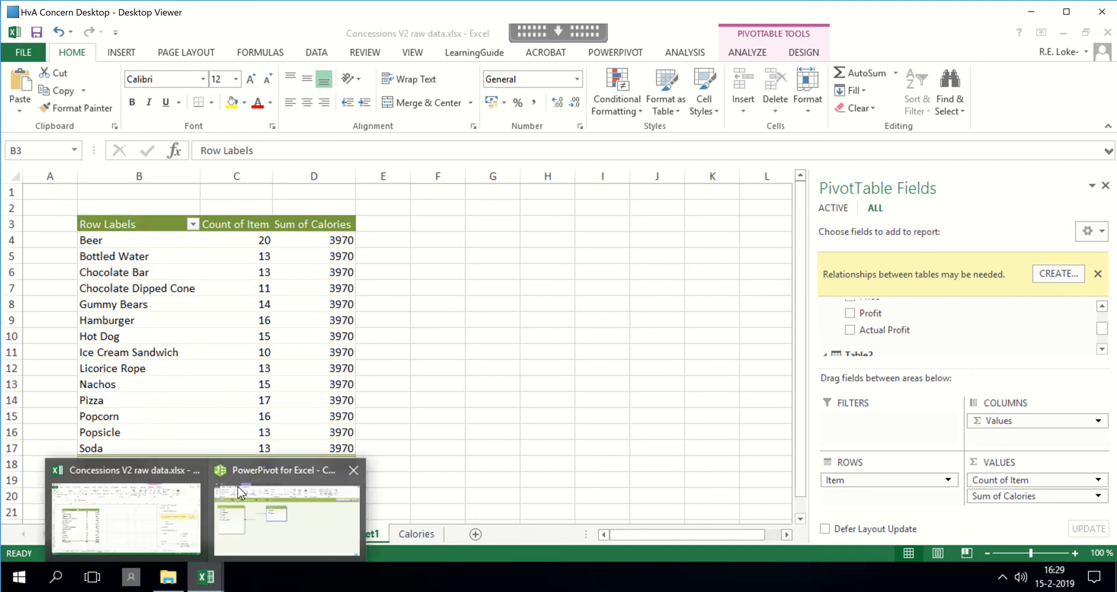
{"action": "left_click", "coordinate": [282, 516]}
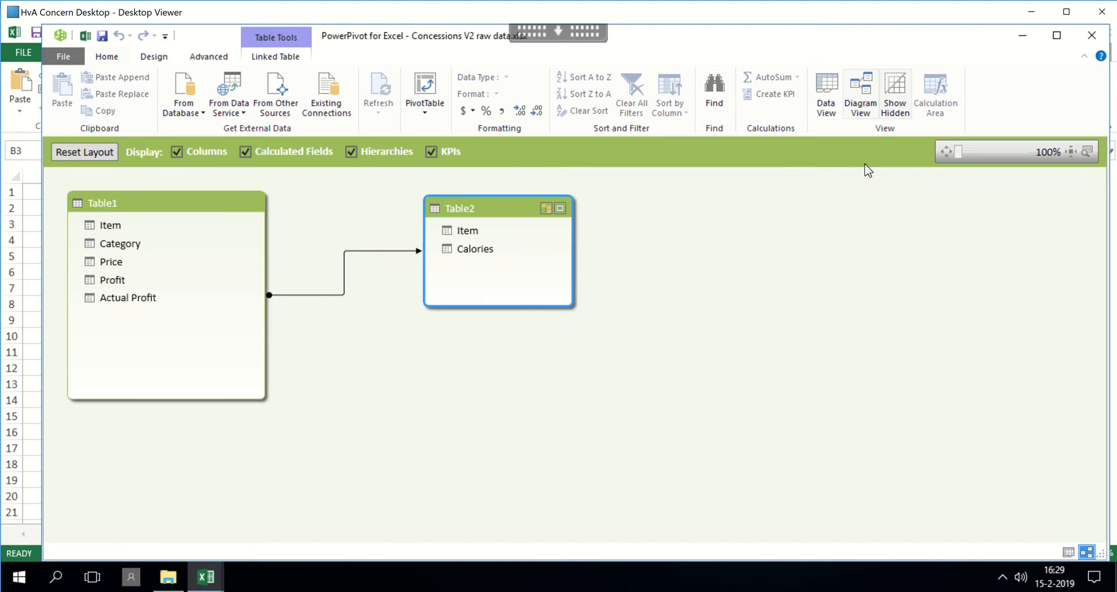
{"action": "left_click", "coordinate": [831, 104]}
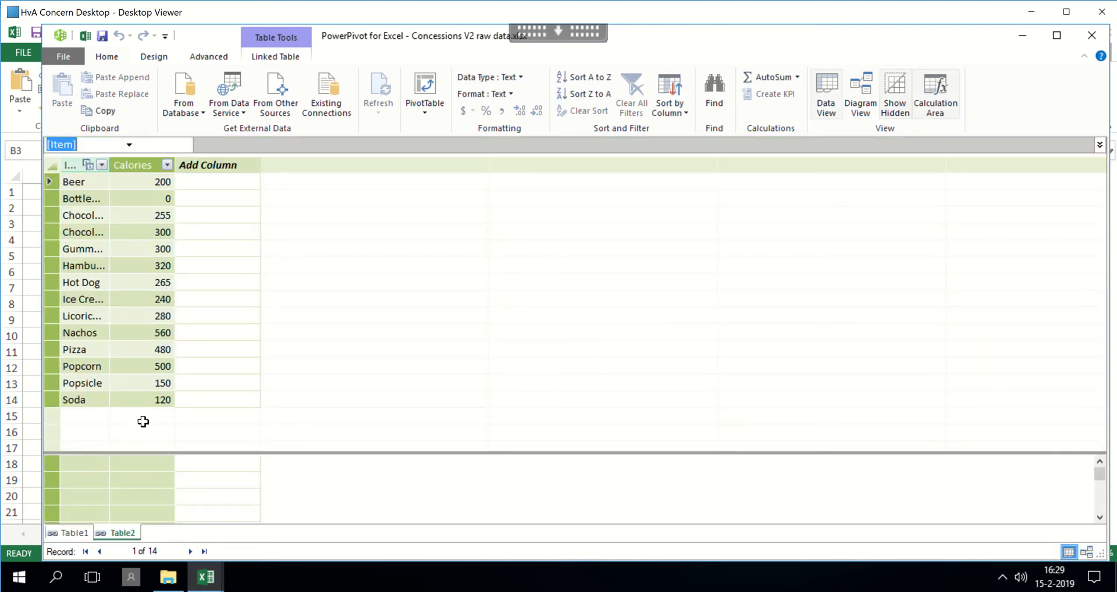
{"action": "scroll", "coordinate": [136, 293], "scroll_direction": "down", "scroll_amount": 1}
{"action": "left_click", "coordinate": [71, 533]}
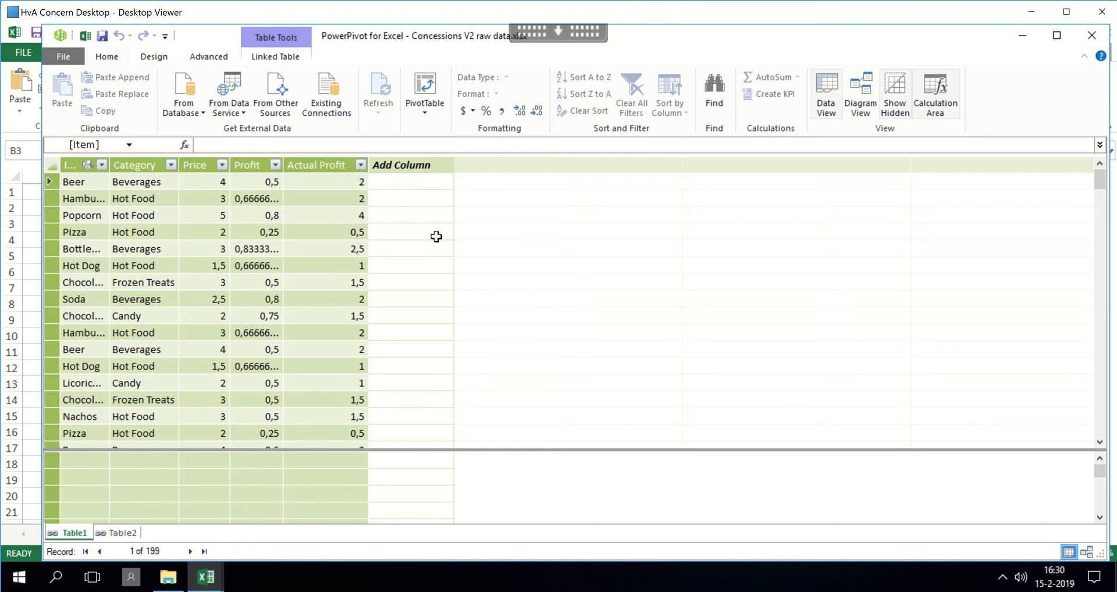
Add a calculated column to Table1 with the formula =RELATED(Table2[Calories]).
{"action": "left_click", "coordinate": [411, 182]}
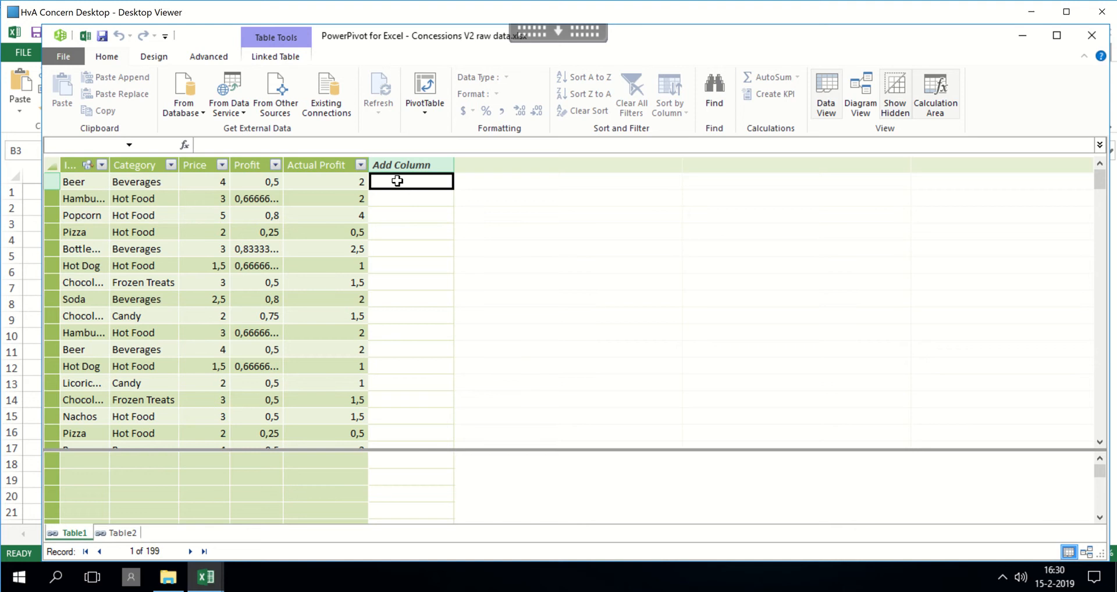
{"action": "left_click", "coordinate": [395, 199]}
{"action": "left_click", "coordinate": [394, 181]}
{"action": "left_click", "coordinate": [256, 144]}
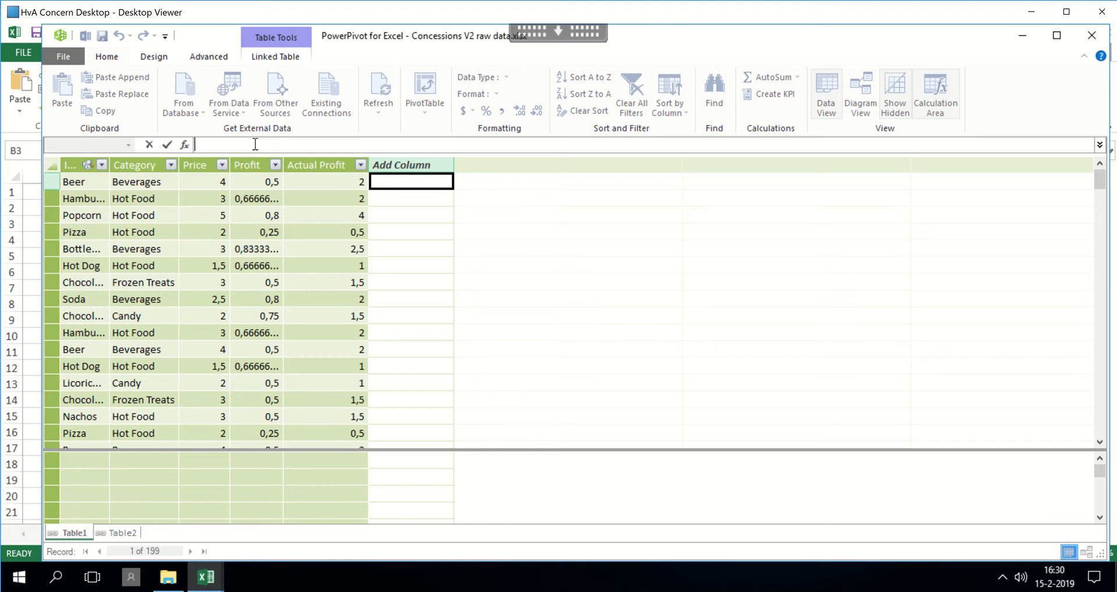
{"action": "type", "text": "="}
{"action": "type", "text": "rel"}
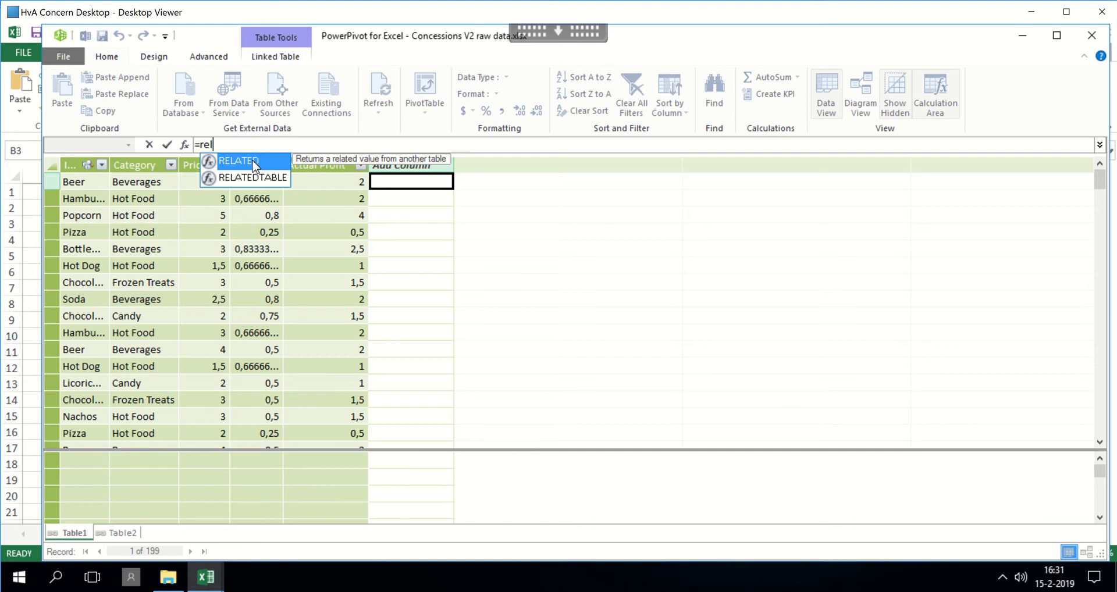
{"action": "double_click", "coordinate": [251, 159]}
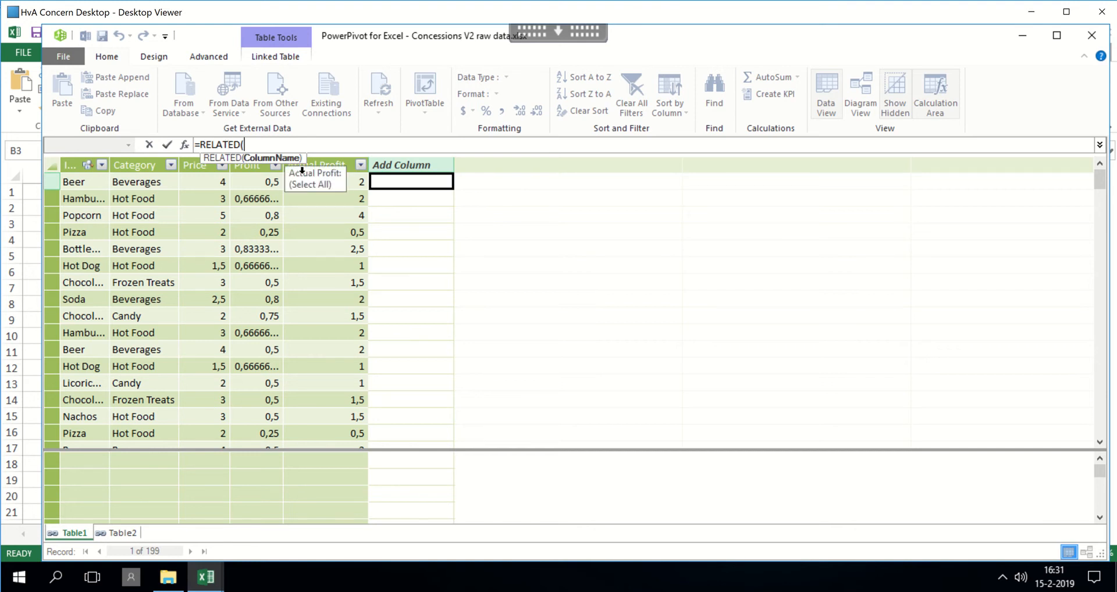
{"action": "left_click", "coordinate": [122, 533]}
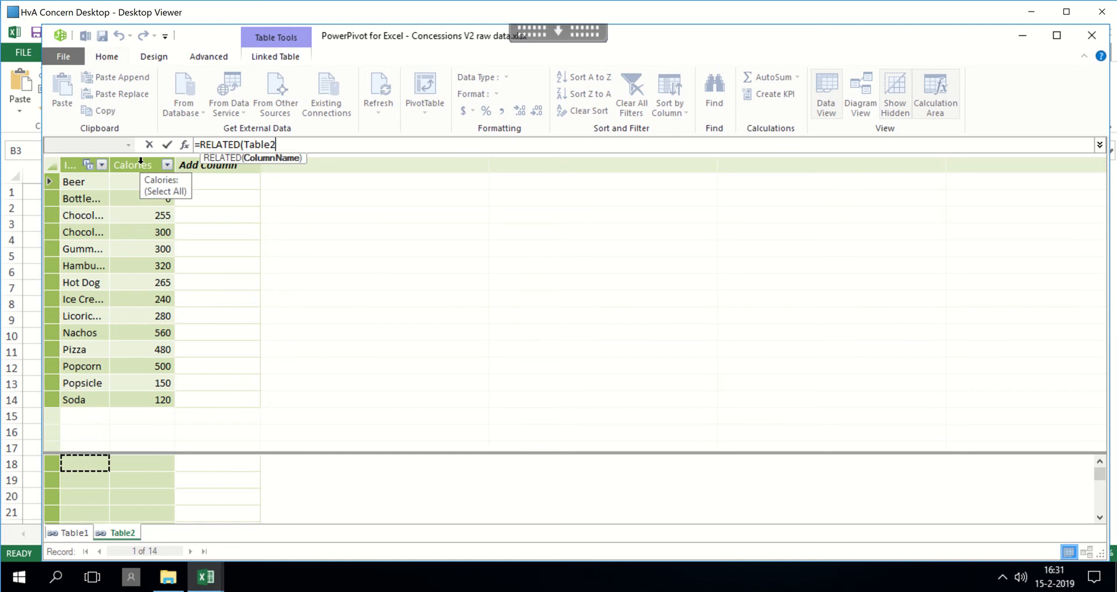
{"action": "left_click", "coordinate": [140, 161]}
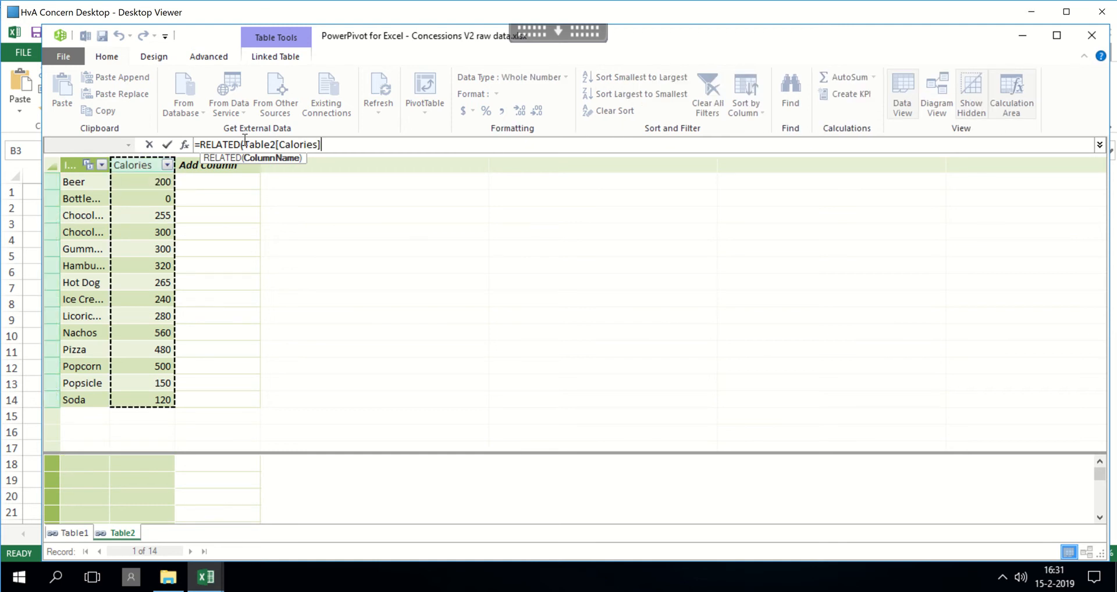
{"action": "left_click", "coordinate": [358, 145]}
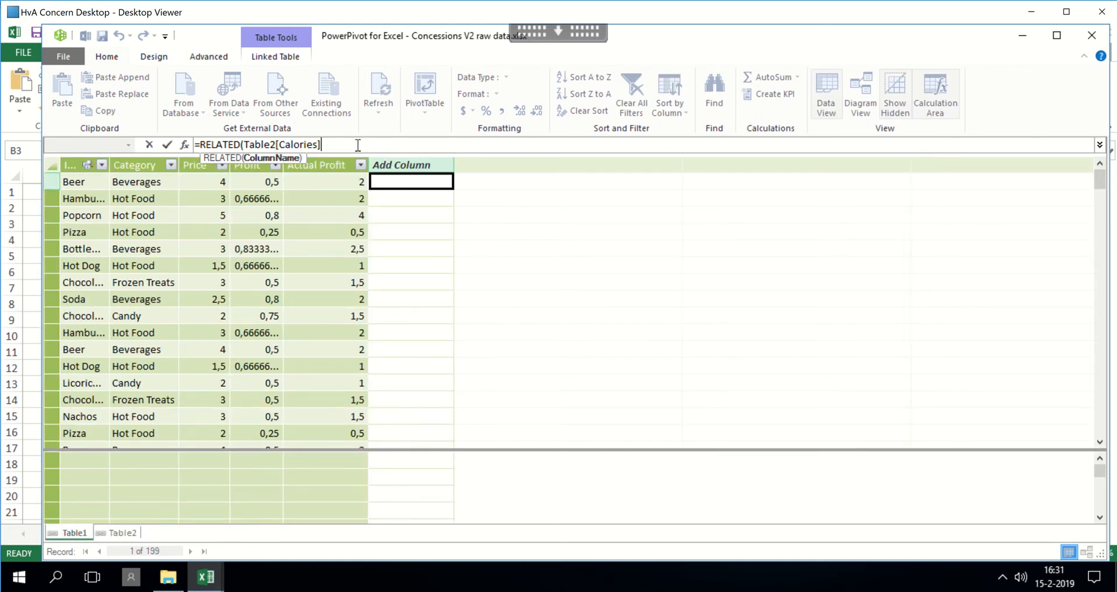
{"action": "type", "text": ")"}
{"action": "key", "text": "Return"}
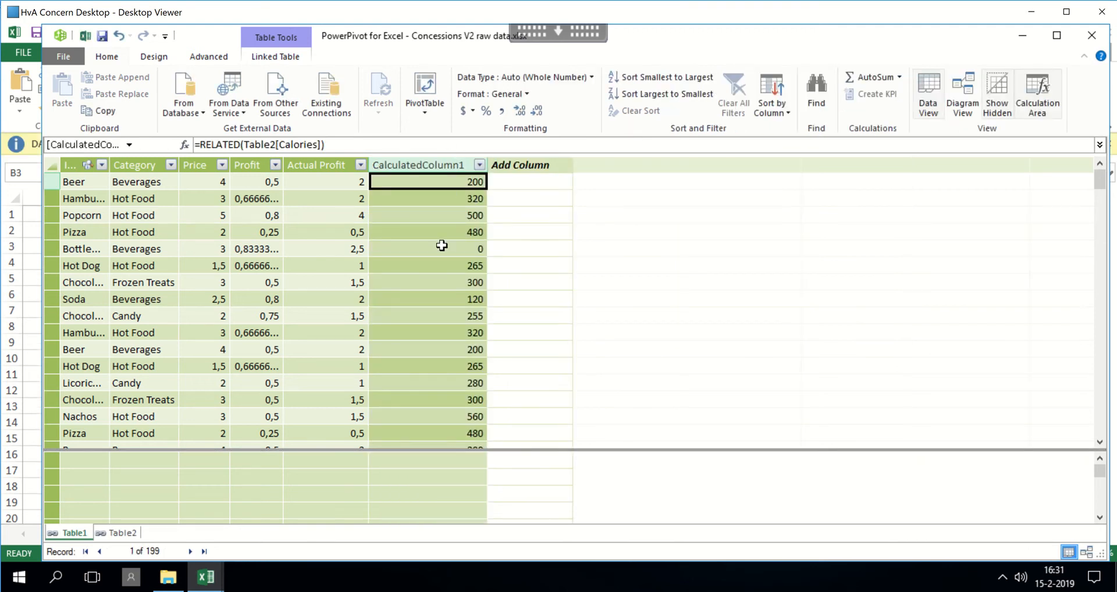
Rename the new calculated column in Table1 as caloriesCorrect and fit its width to the contents.
{"action": "left_click", "coordinate": [426, 164]}
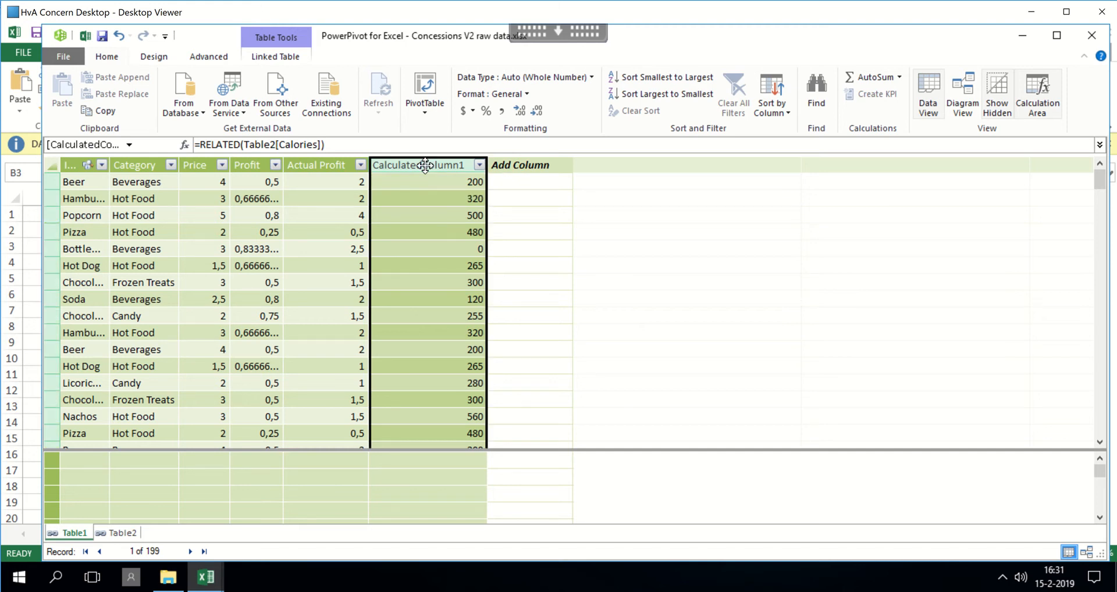
{"action": "double_click", "coordinate": [425, 166]}
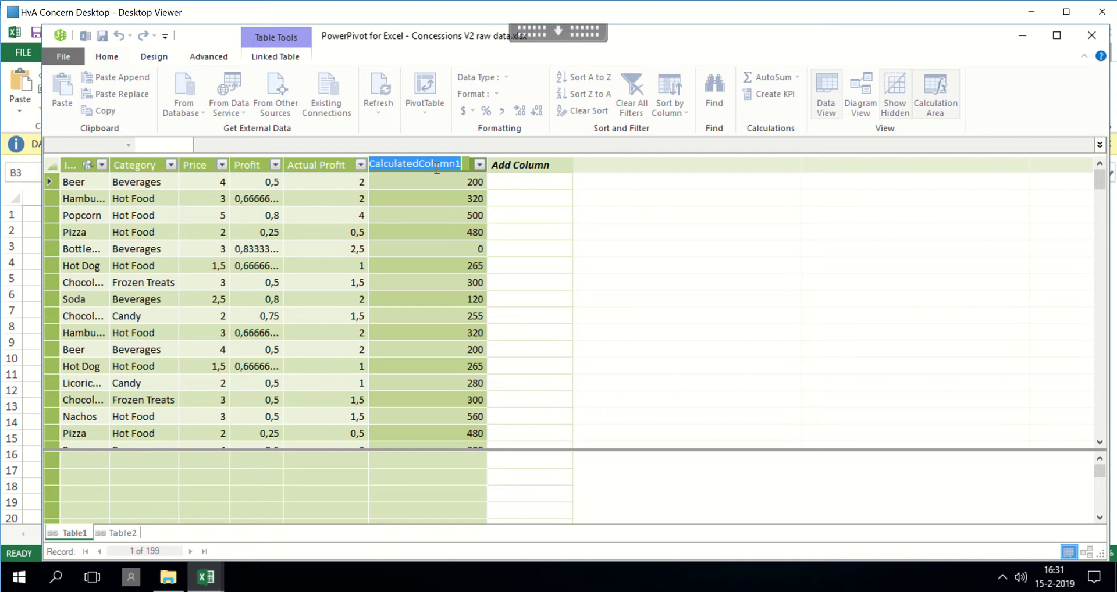
{"action": "type", "text": "calorie"}
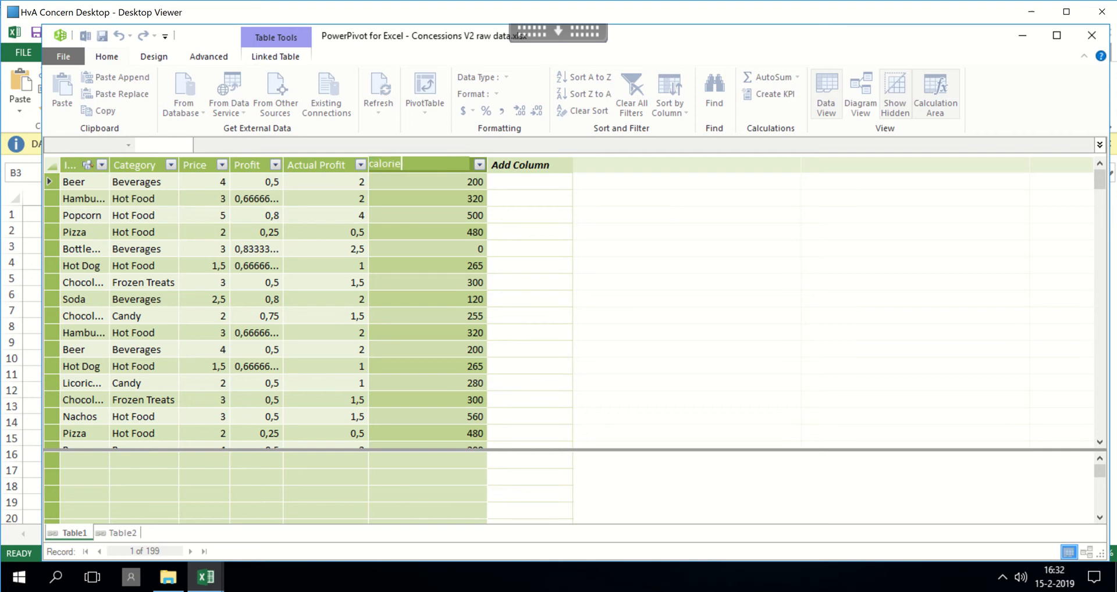
{"action": "type", "text": "sCorrect"}
{"action": "key", "text": "Return"}
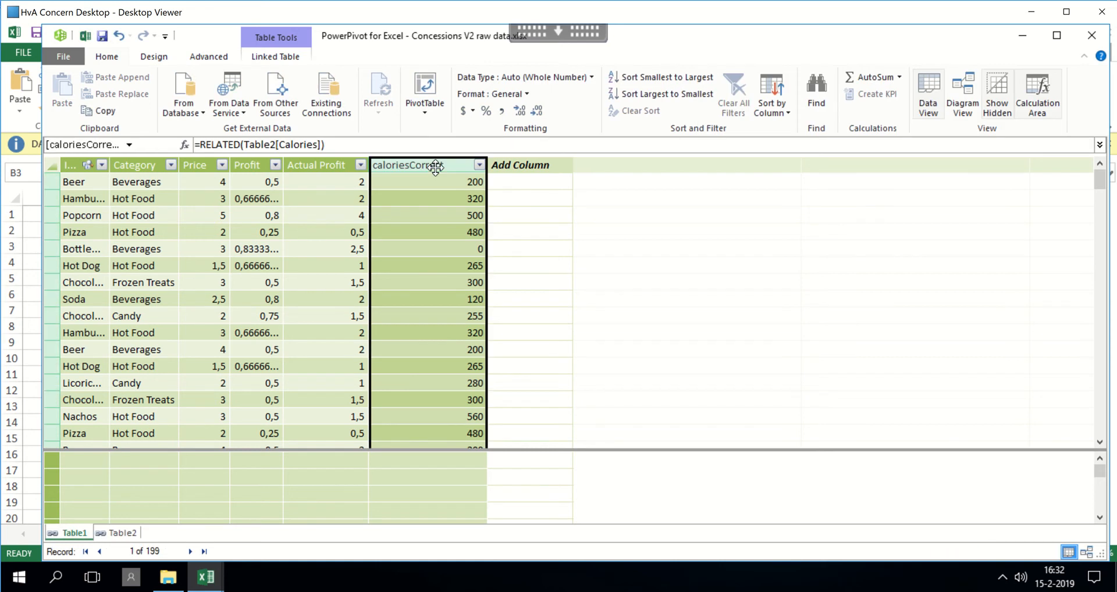
{"action": "double_click", "coordinate": [482, 163]}
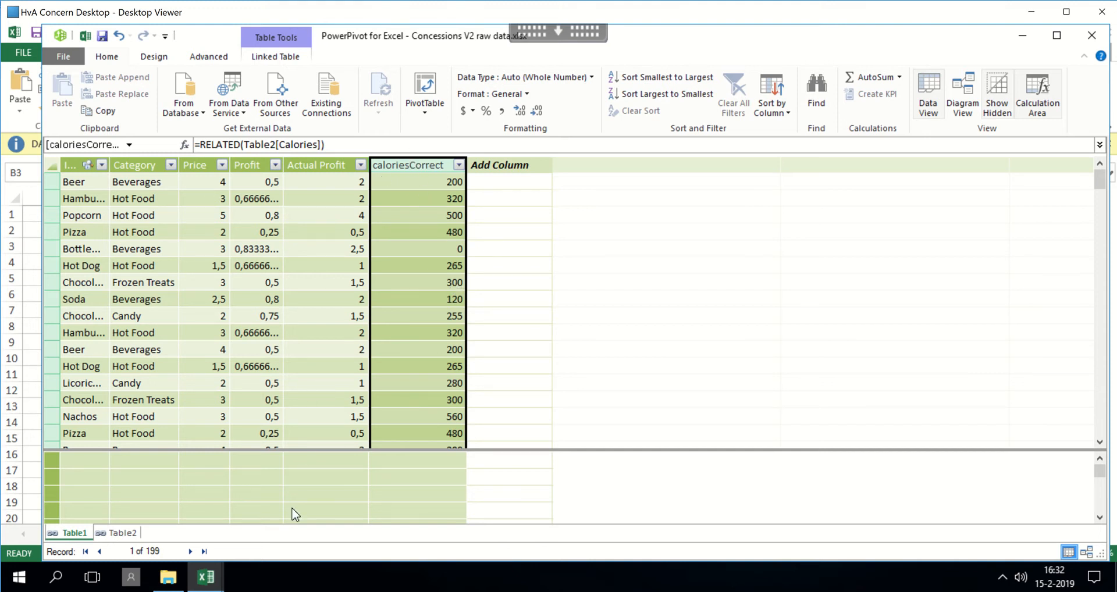
{"action": "key", "text": "alt+Tab"}
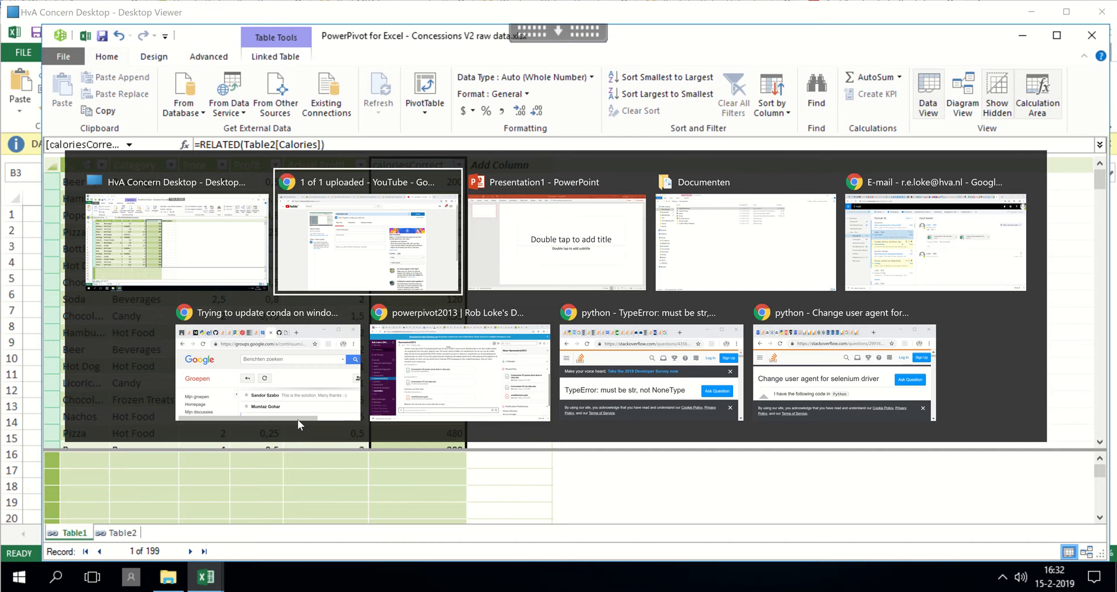
{"action": "key", "text": "alt+shift+Tab"}
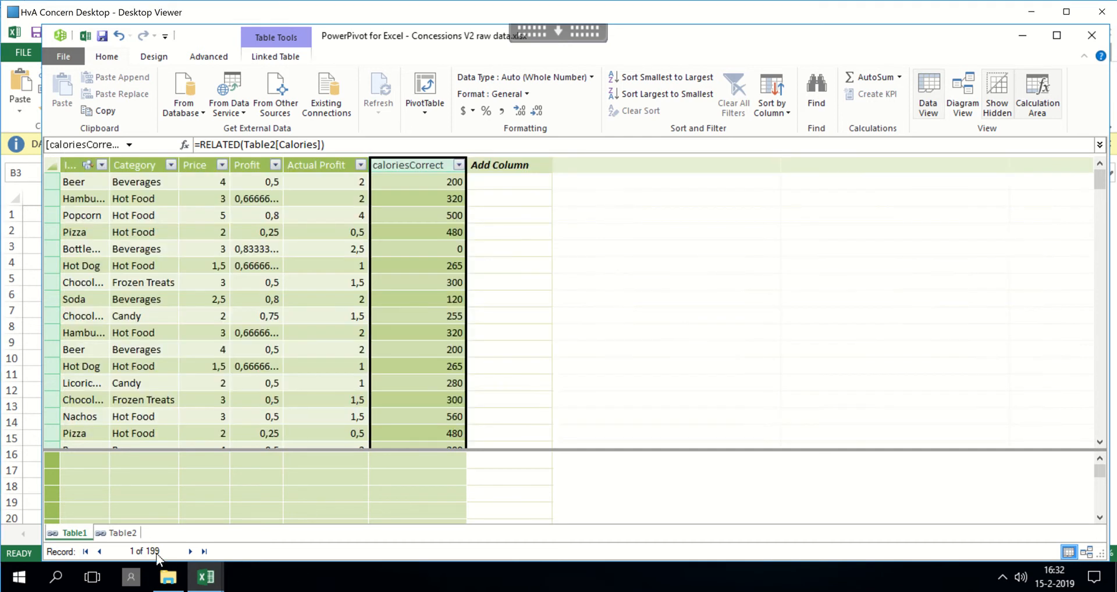
{"action": "left_click", "coordinate": [123, 533]}
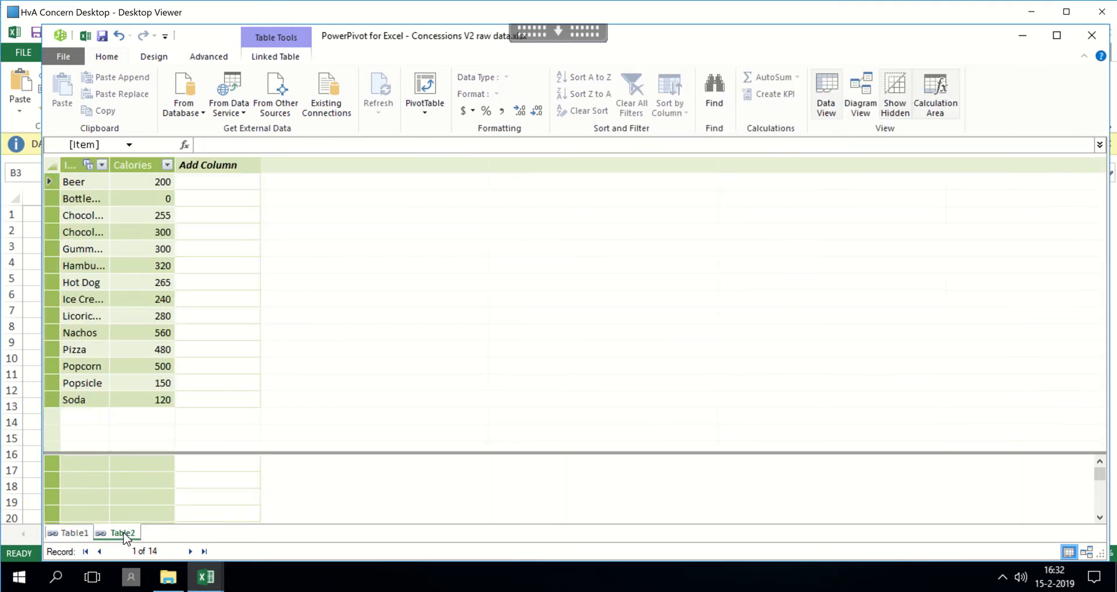
{"action": "left_click", "coordinate": [75, 533]}
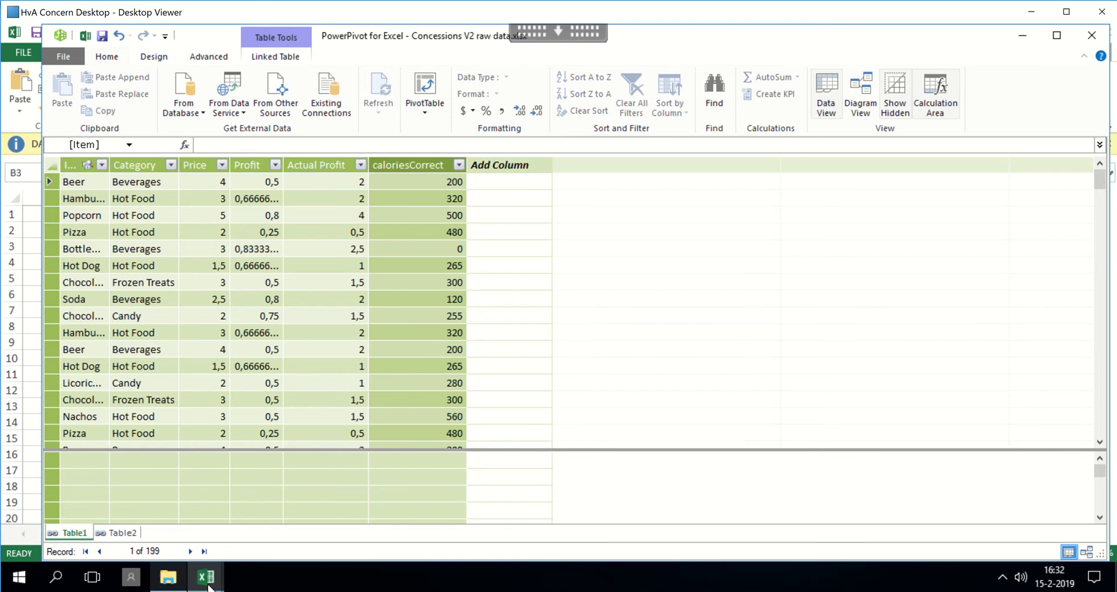
Switch back to the Excel workbook and remove Table2's Calories field from the PivotTable.
{"action": "mouse_move", "coordinate": [208, 585]}
{"action": "left_click", "coordinate": [147, 515]}
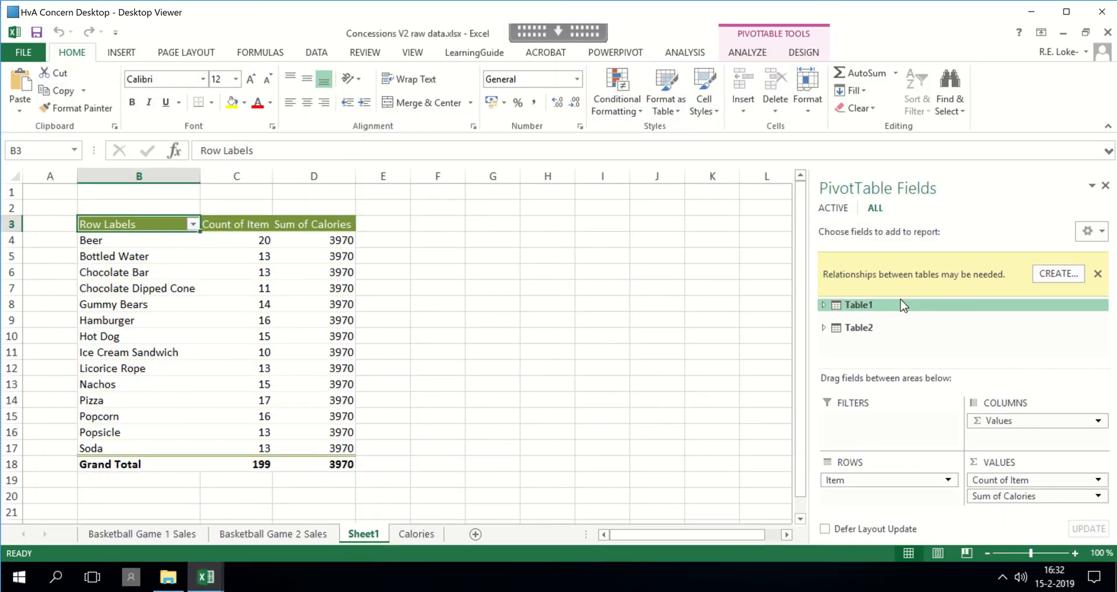
{"action": "left_click", "coordinate": [823, 329]}
{"action": "left_click", "coordinate": [850, 338]}
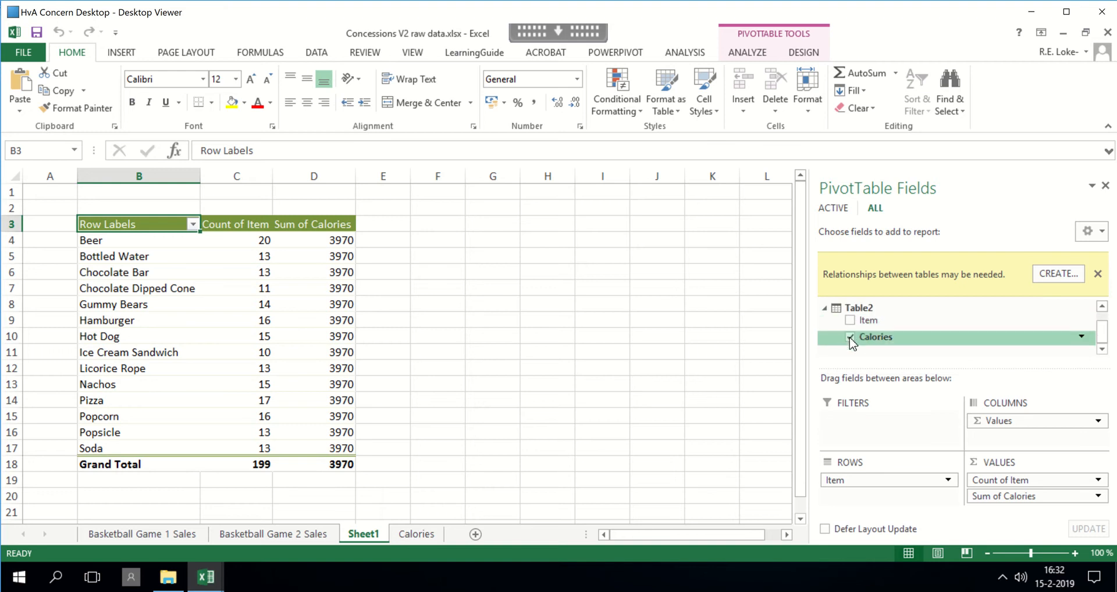
{"action": "left_click", "coordinate": [849, 337]}
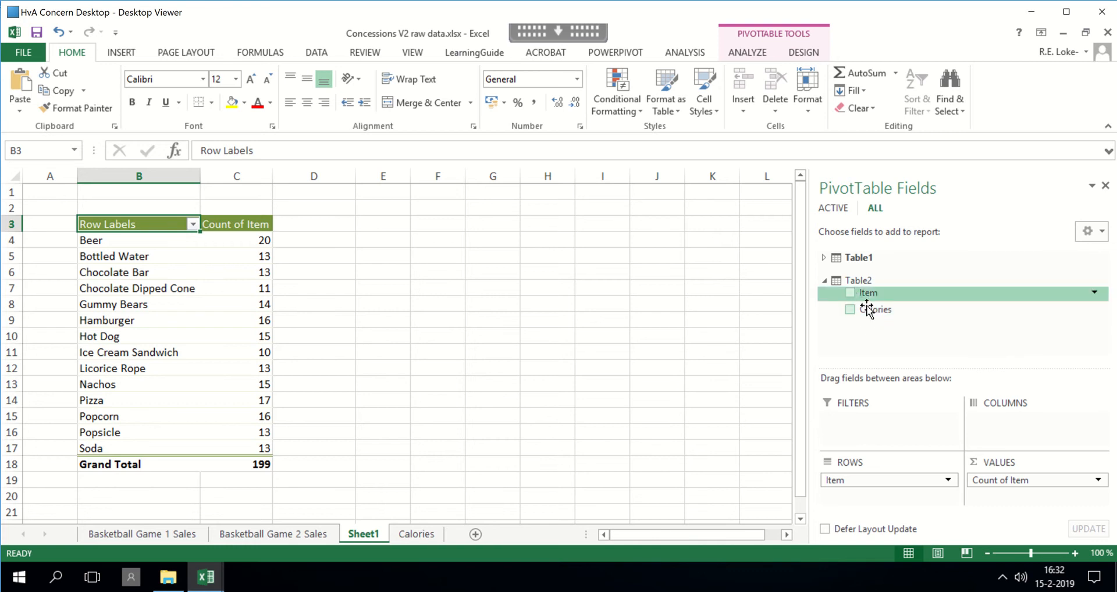
Add Table1's caloriesCorrect field to the PivotTable's values as a sum.
{"action": "left_click", "coordinate": [824, 258]}
{"action": "scroll", "coordinate": [843, 273], "scroll_direction": "down", "scroll_amount": 1}
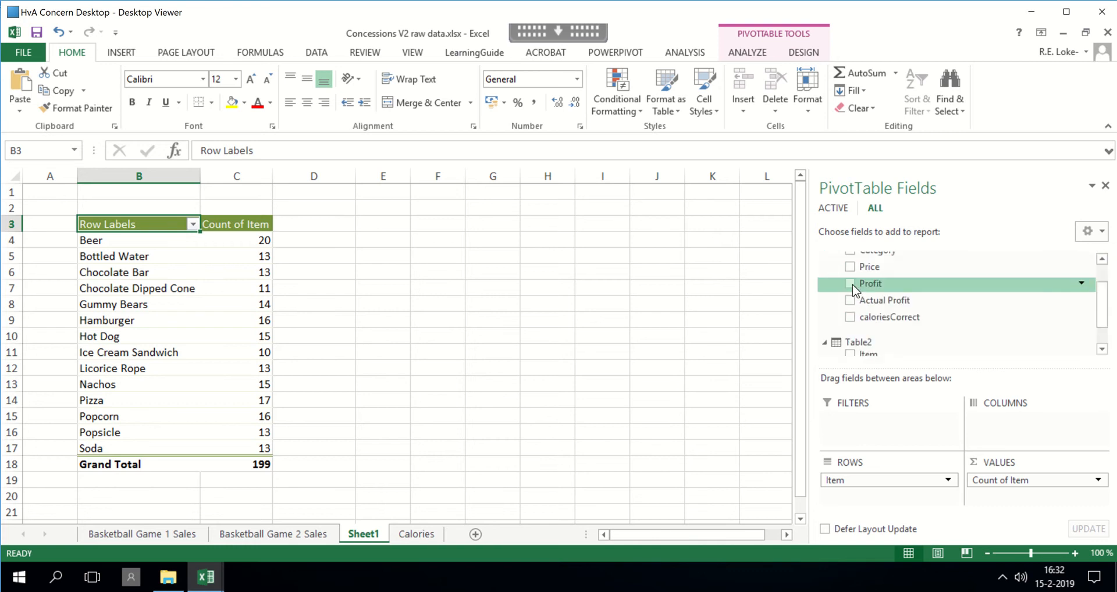
{"action": "left_click", "coordinate": [850, 319]}
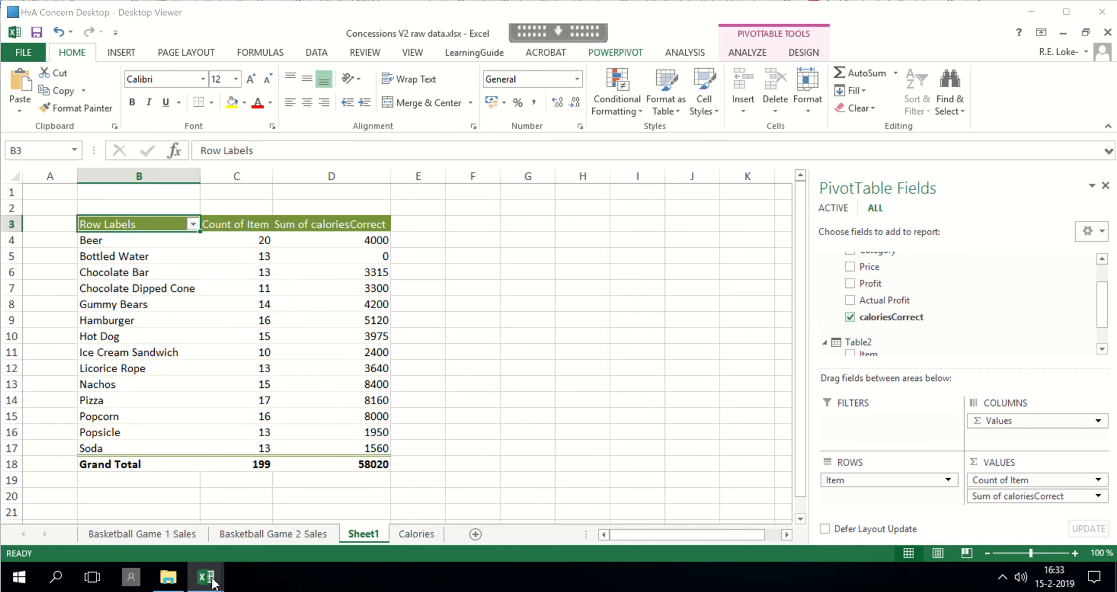
Switch to the PowerPivot window and add a calculated field summing Price in Table1's calculation area beneath the Price column.
{"action": "mouse_move", "coordinate": [209, 579]}
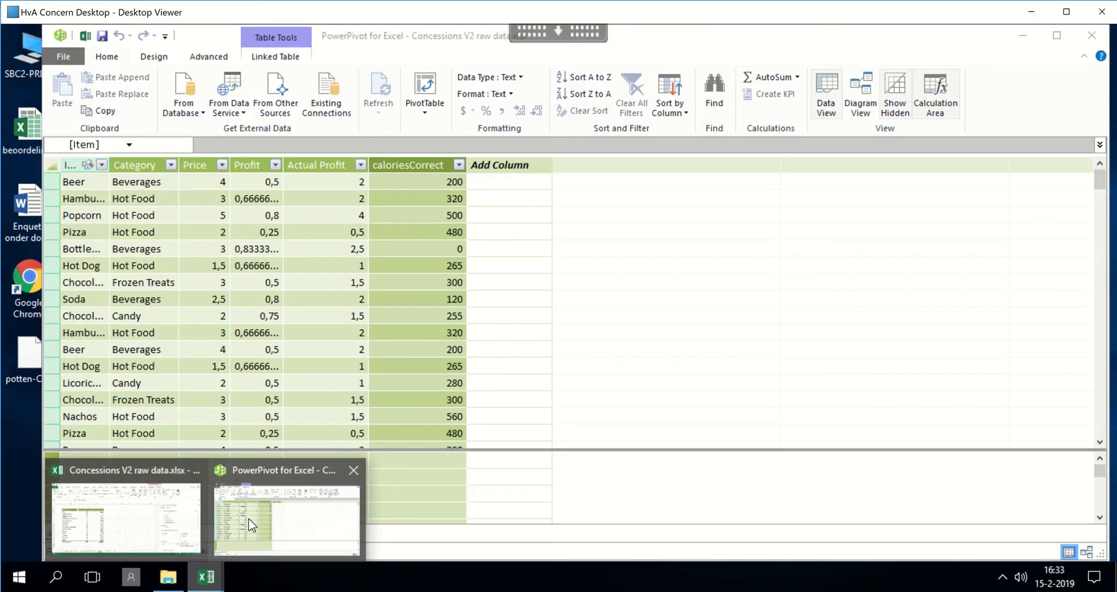
{"action": "left_click", "coordinate": [249, 518]}
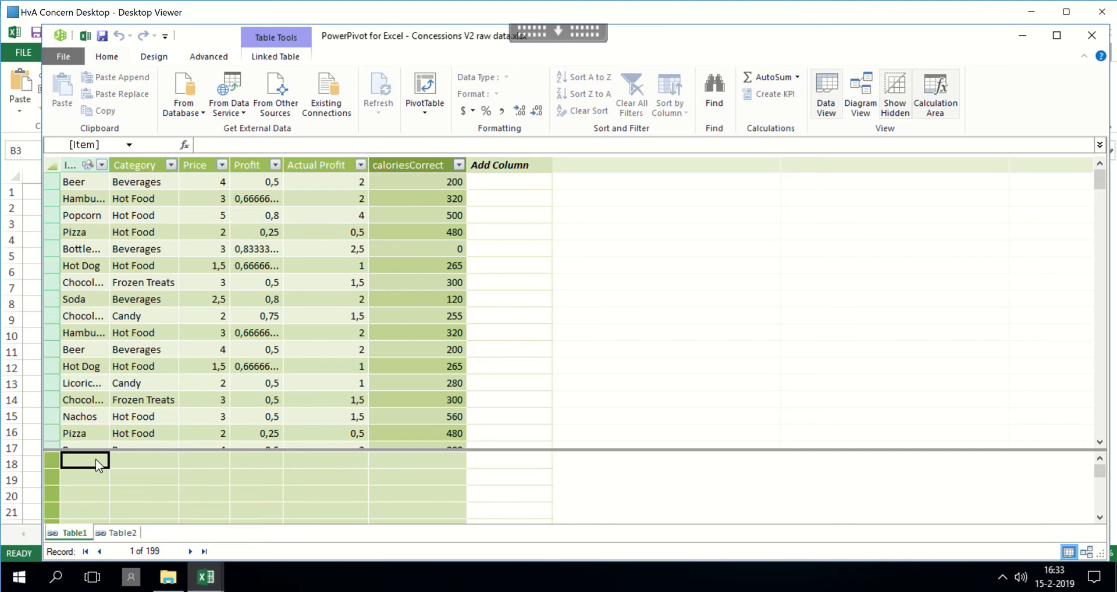
{"action": "left_click", "coordinate": [153, 462]}
{"action": "left_click", "coordinate": [218, 461]}
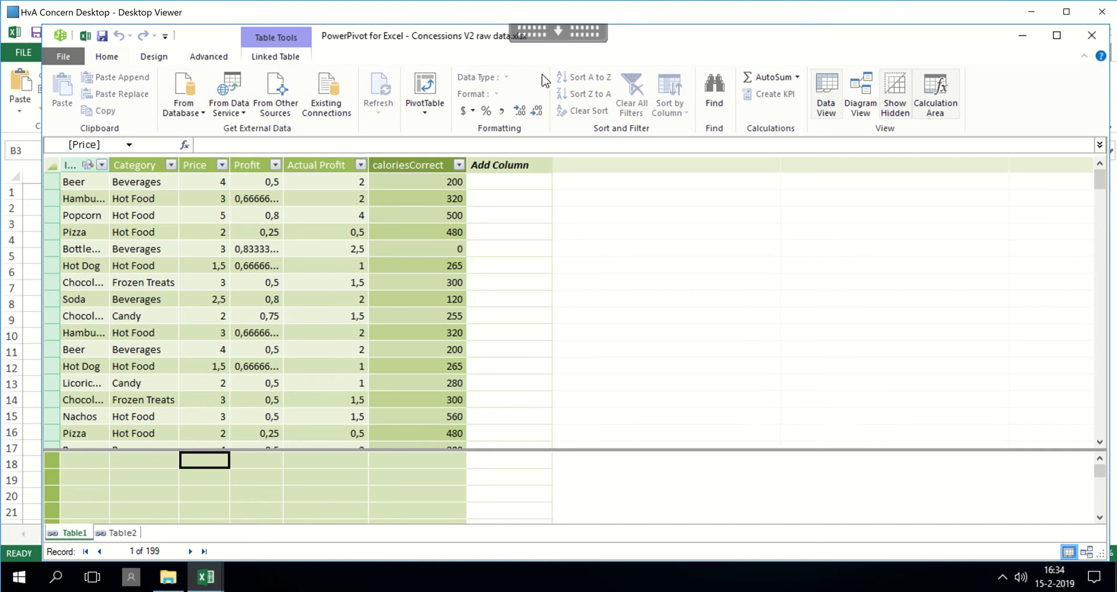
{"action": "left_click", "coordinate": [794, 79]}
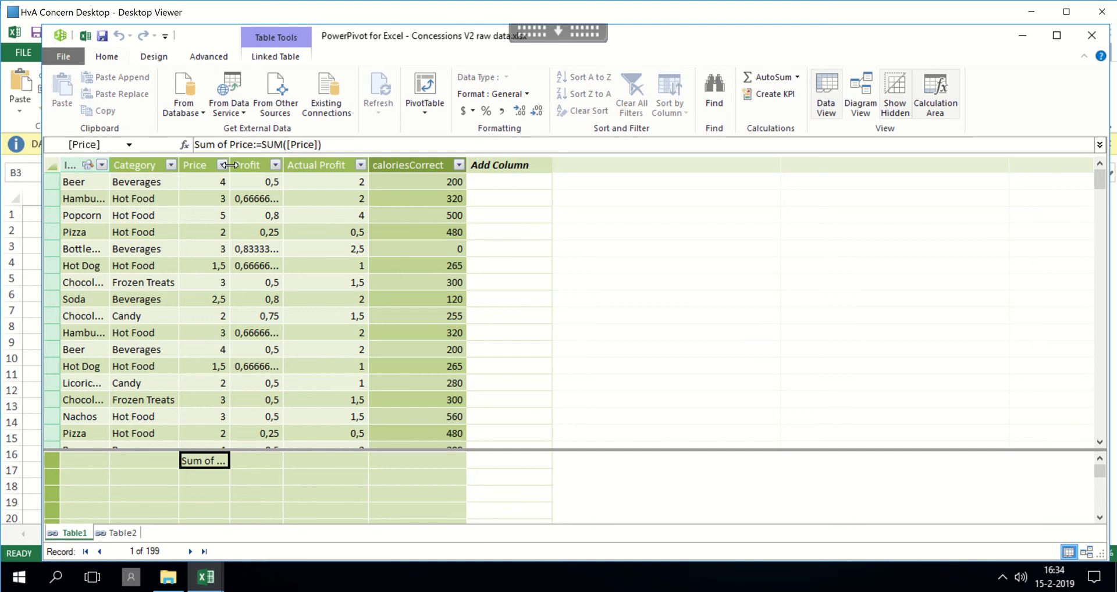
Widen Table1's Price column and add a calculated field averaging Price in the calculation area.
{"action": "left_click_drag", "start_coordinate": [230, 165], "coordinate": [303, 192]}
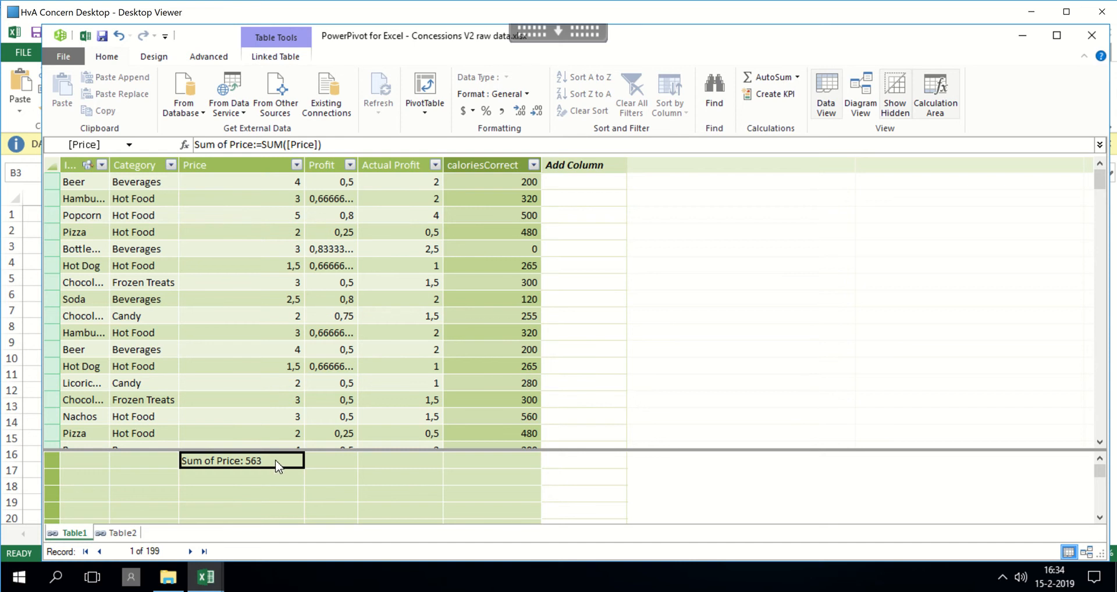
{"action": "left_click", "coordinate": [797, 77]}
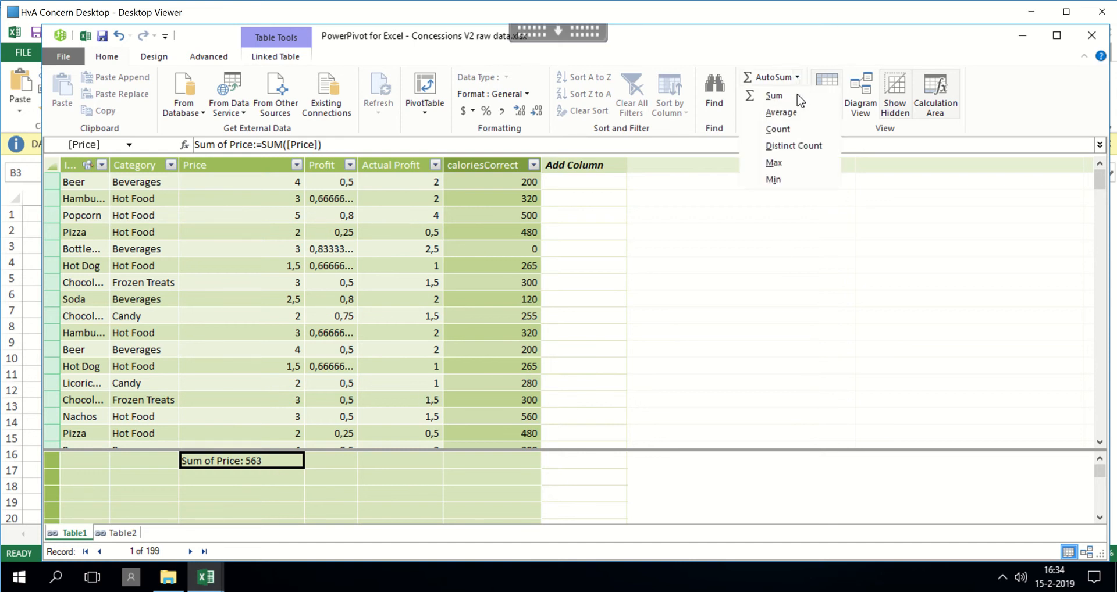
{"action": "left_click", "coordinate": [795, 113]}
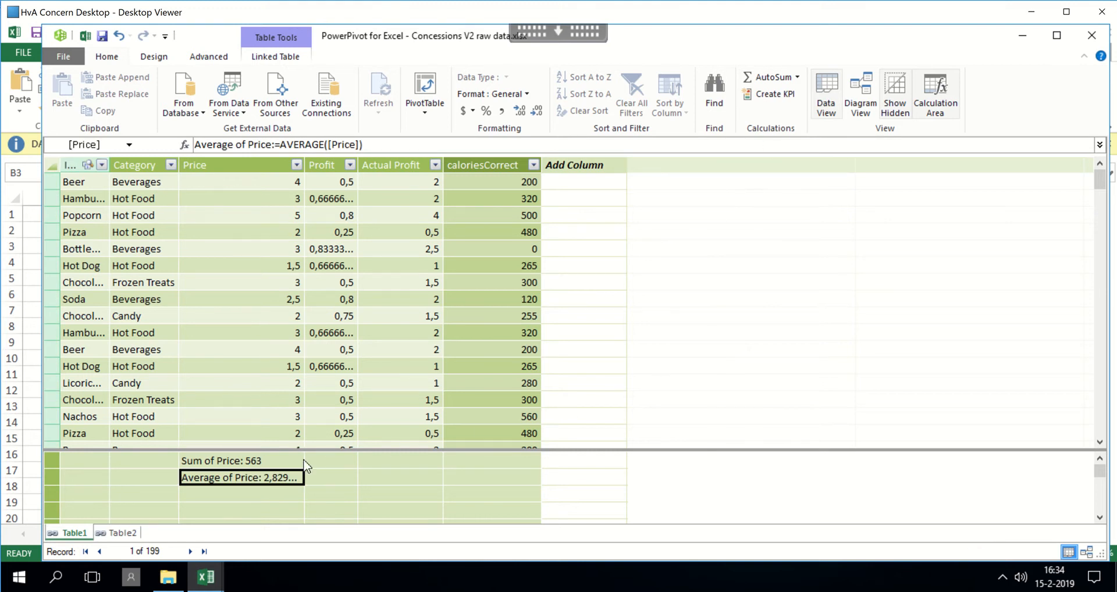
Delete the Sum of Price calculated field from the model and move Average of Price up into its cell.
{"action": "left_click", "coordinate": [265, 464]}
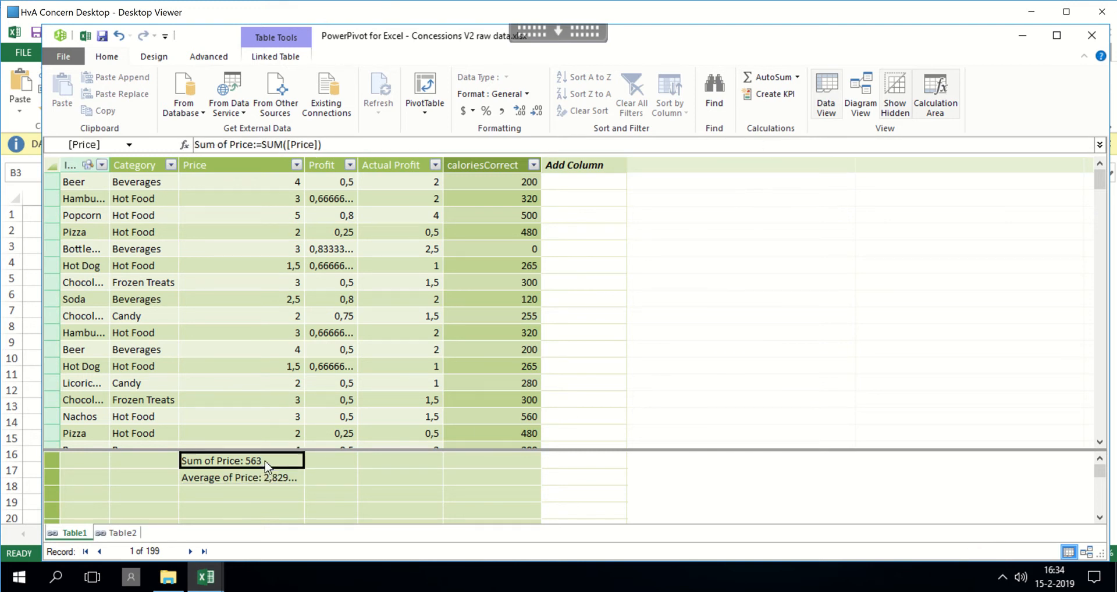
{"action": "key", "text": "Delete"}
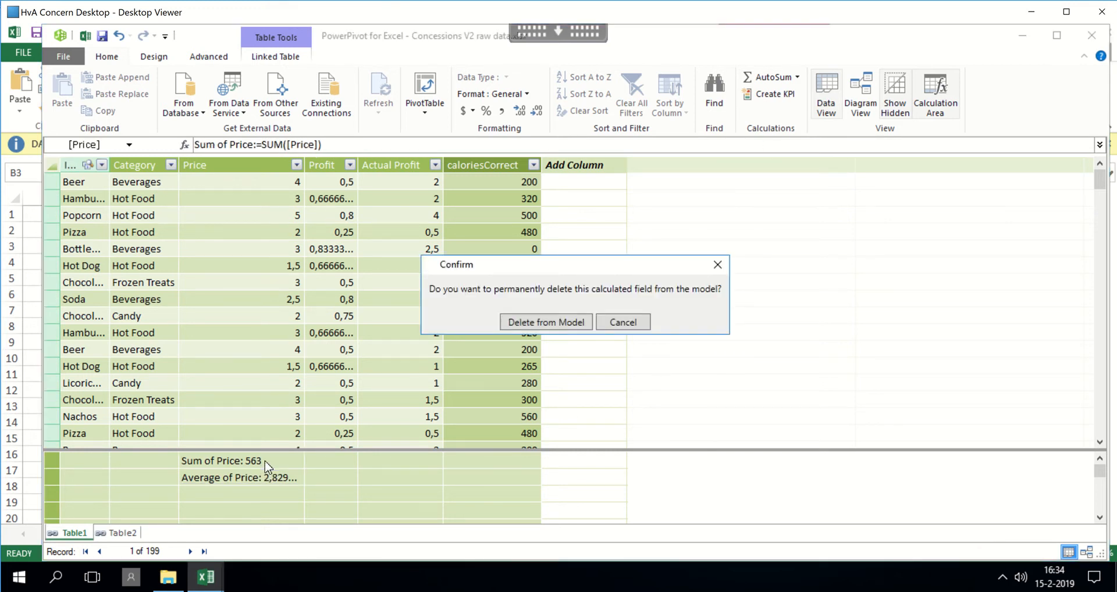
{"action": "left_click", "coordinate": [536, 322]}
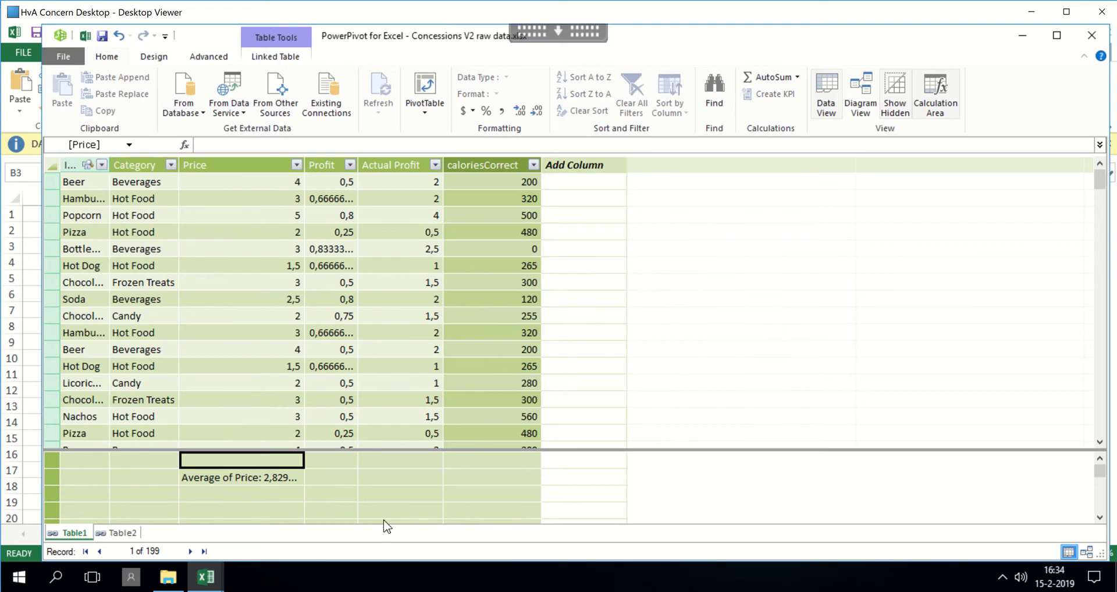
{"action": "left_click", "coordinate": [243, 477]}
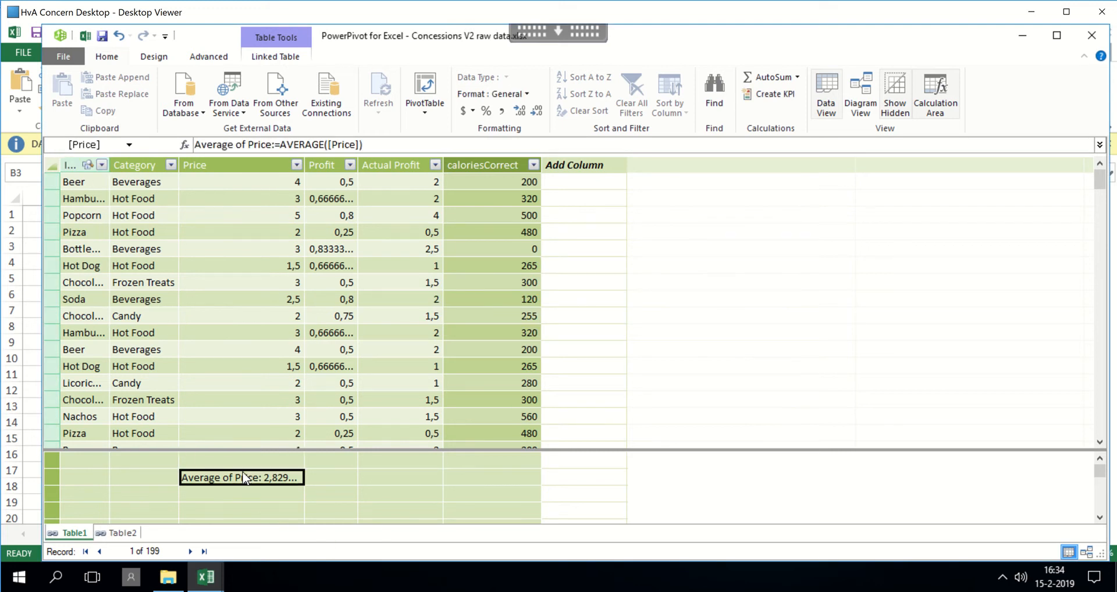
{"action": "mouse_move", "coordinate": [244, 477]}
{"action": "left_mouse_down"}
{"action": "mouse_move", "coordinate": [242, 466]}
{"action": "mouse_move", "coordinate": [245, 484]}
{"action": "left_mouse_up"}
{"action": "left_click_drag", "start_coordinate": [285, 478], "coordinate": [278, 462]}
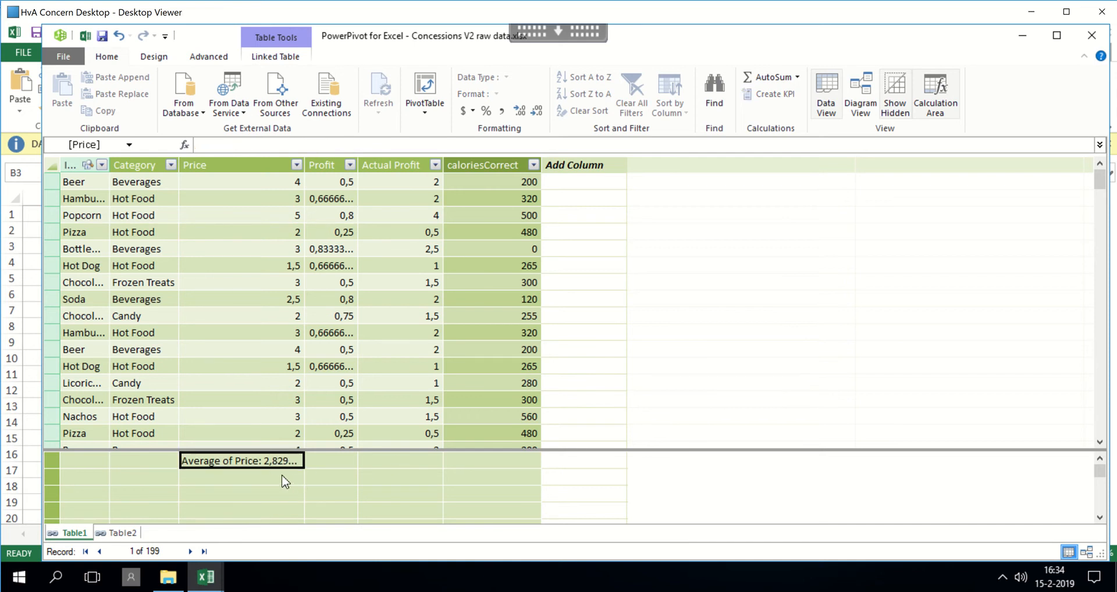
Format the Average of Price calculated field as English (United States) dollar currency.
{"action": "left_click", "coordinate": [280, 466]}
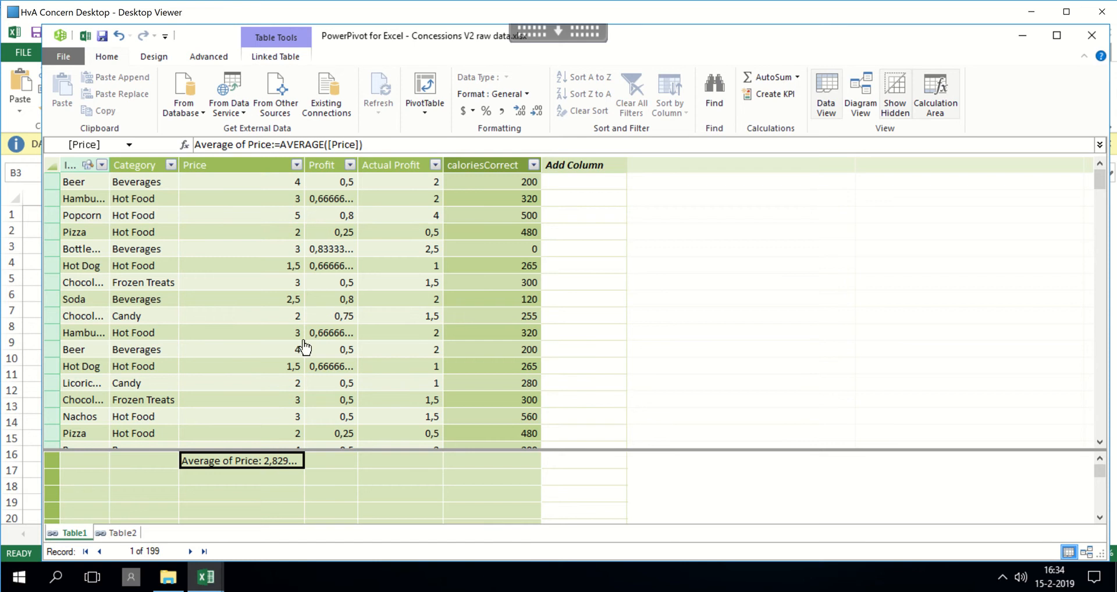
{"action": "left_click", "coordinate": [472, 111]}
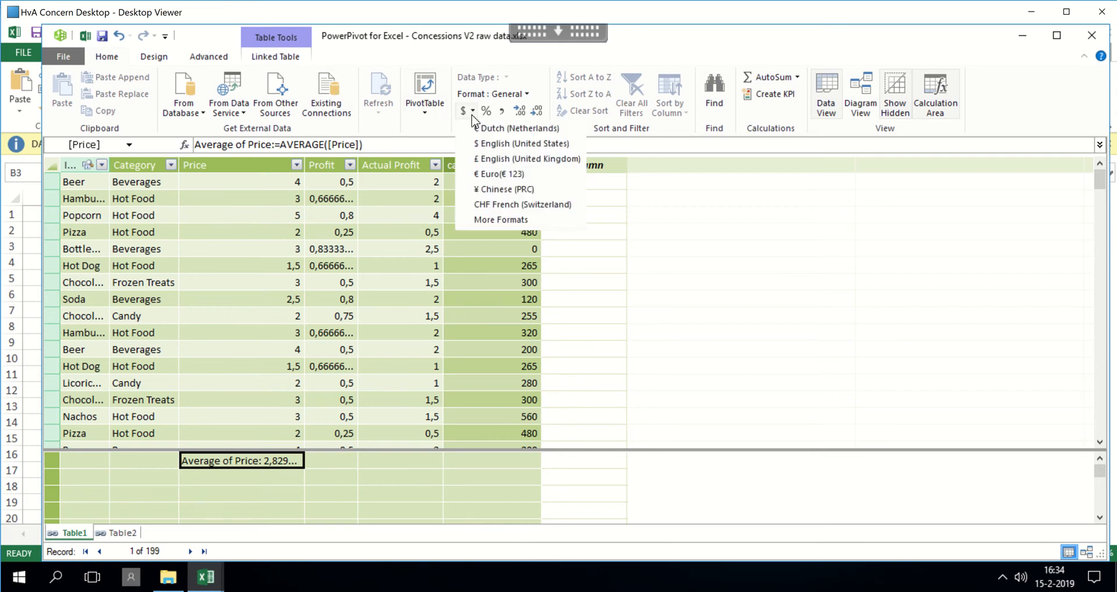
{"action": "left_click", "coordinate": [493, 146]}
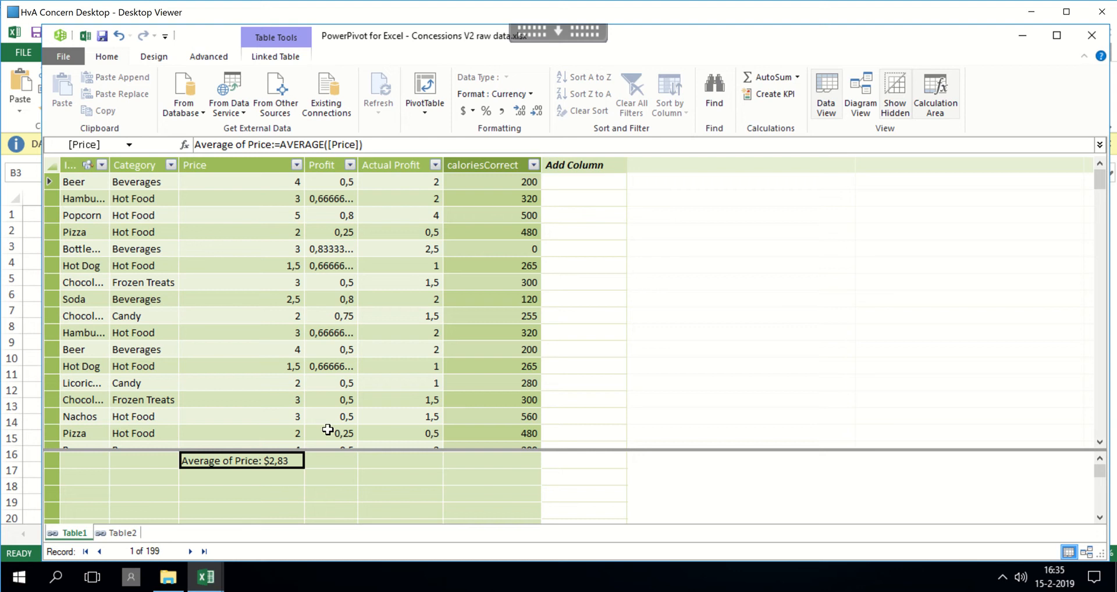
Add a calculated field summing Actual Profit beneath the Actual Profit column and widen that column to fit the field's full text.
{"action": "left_click", "coordinate": [337, 463]}
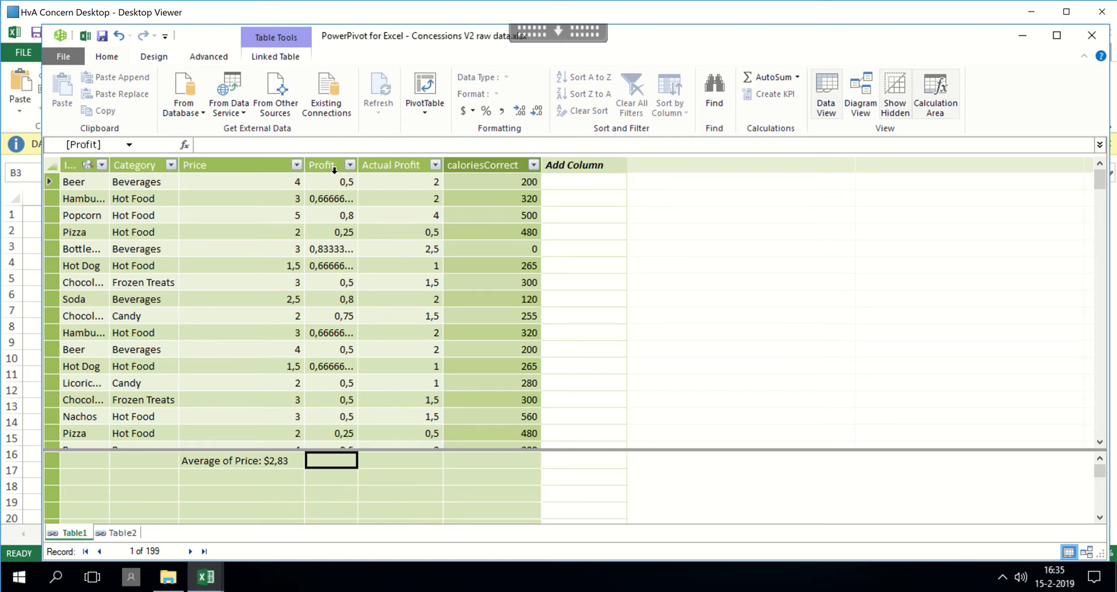
{"action": "left_click", "coordinate": [428, 464]}
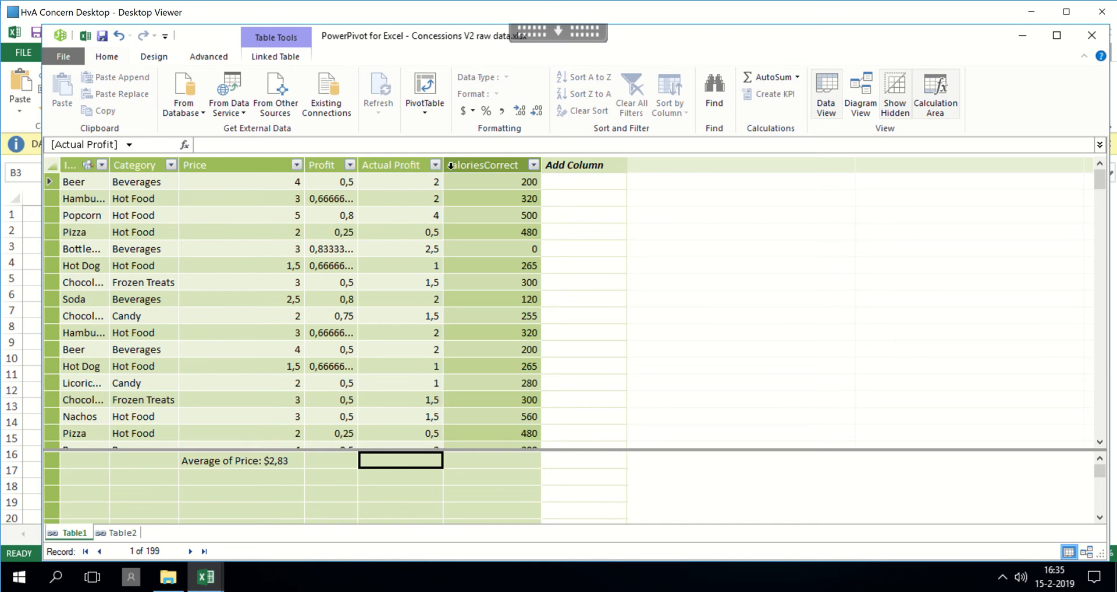
{"action": "left_click", "coordinate": [801, 82]}
{"action": "left_click", "coordinate": [787, 94]}
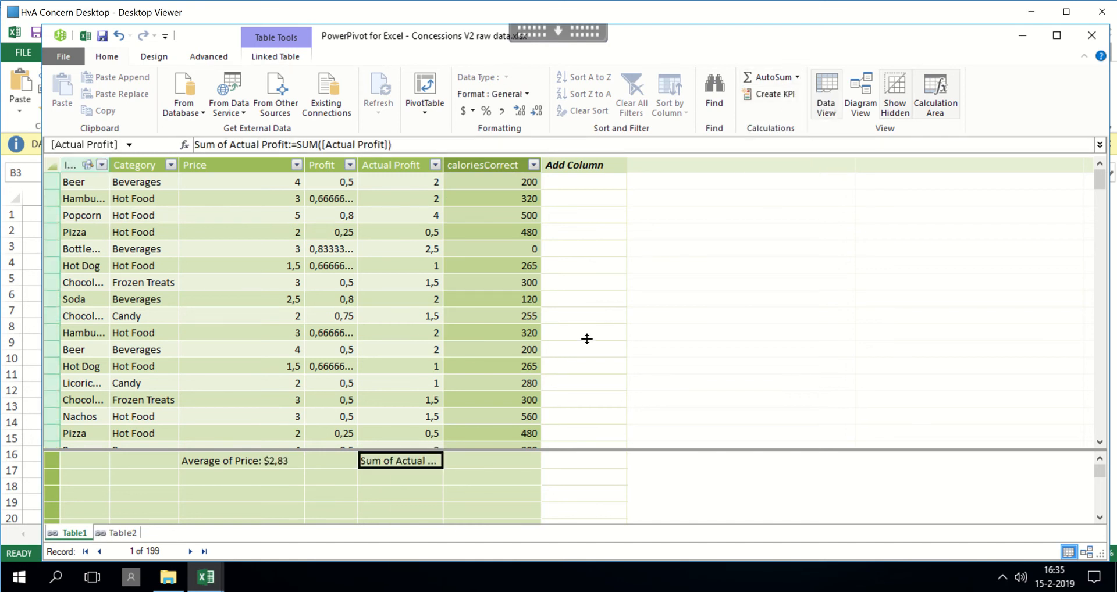
{"action": "left_click_drag", "start_coordinate": [443, 166], "coordinate": [525, 178]}
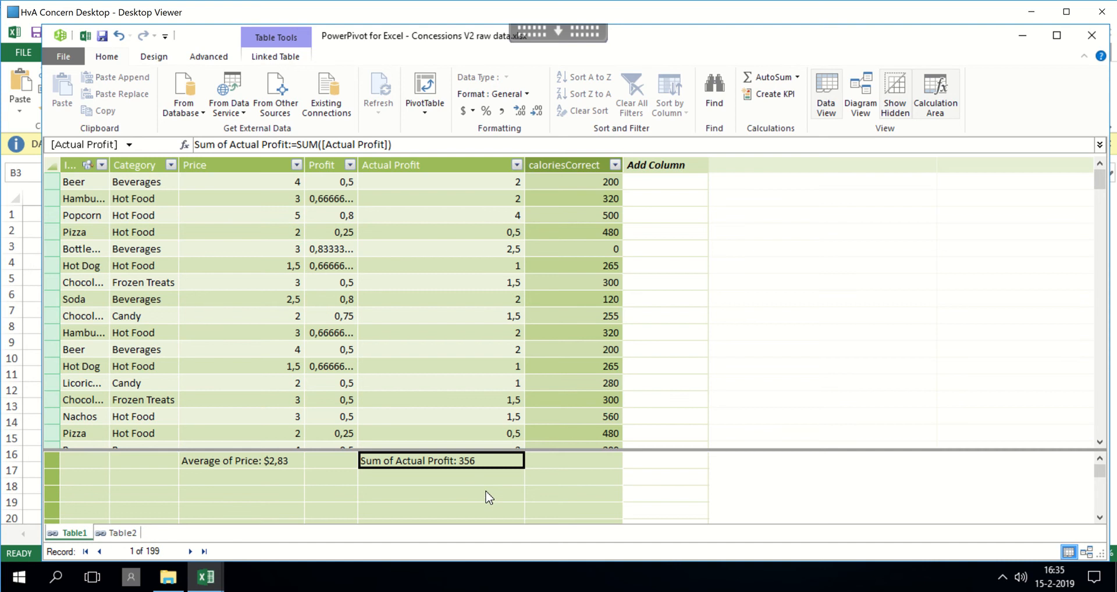
{"action": "left_click", "coordinate": [501, 182]}
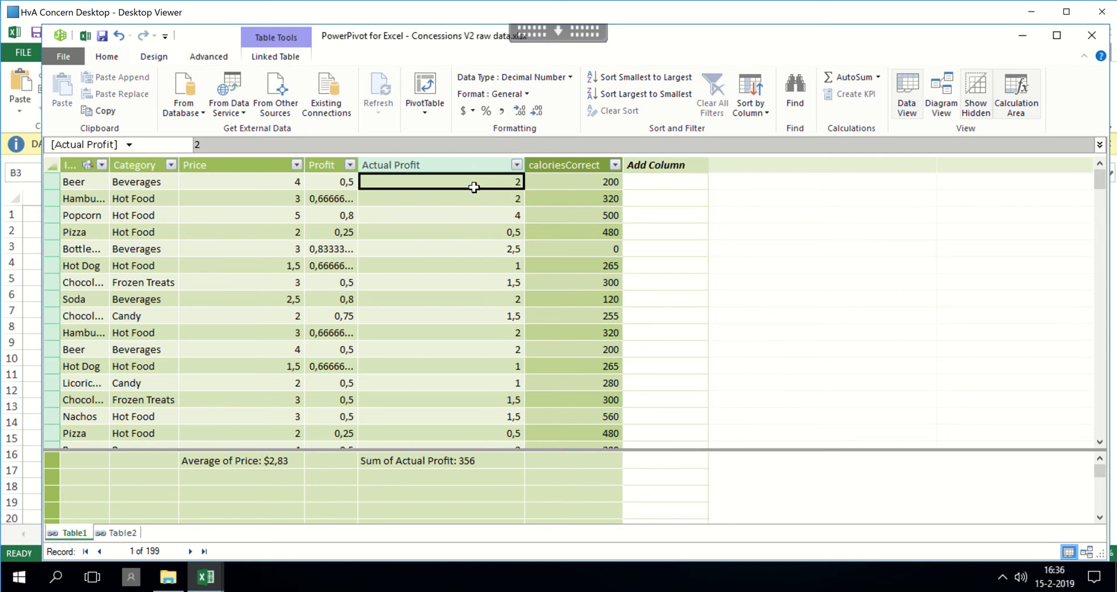
{"action": "double_click", "coordinate": [523, 164]}
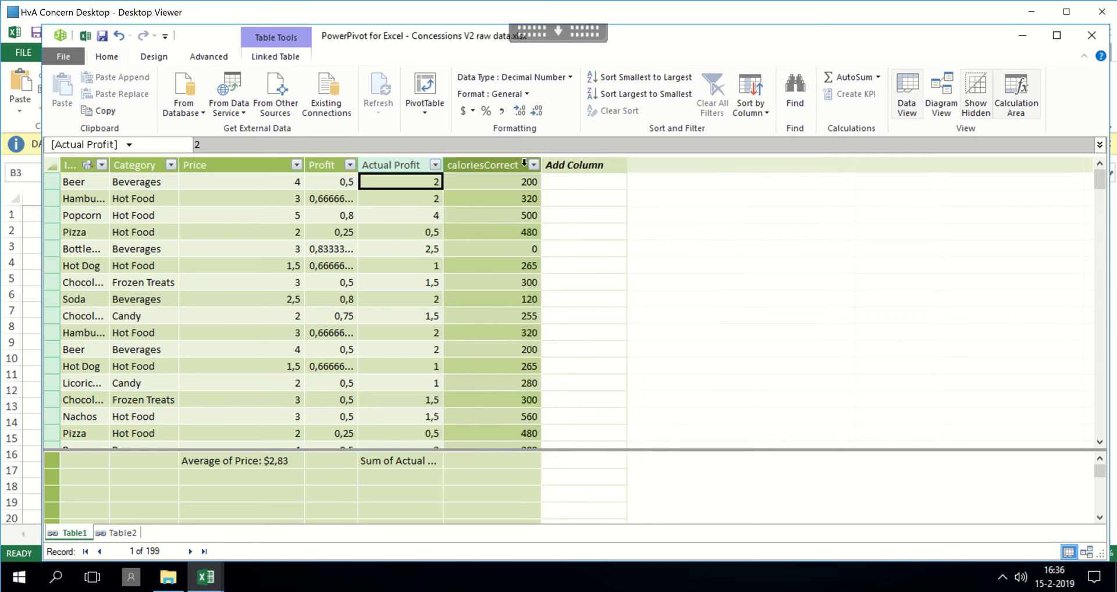
{"action": "left_click_drag", "start_coordinate": [440, 169], "coordinate": [491, 166]}
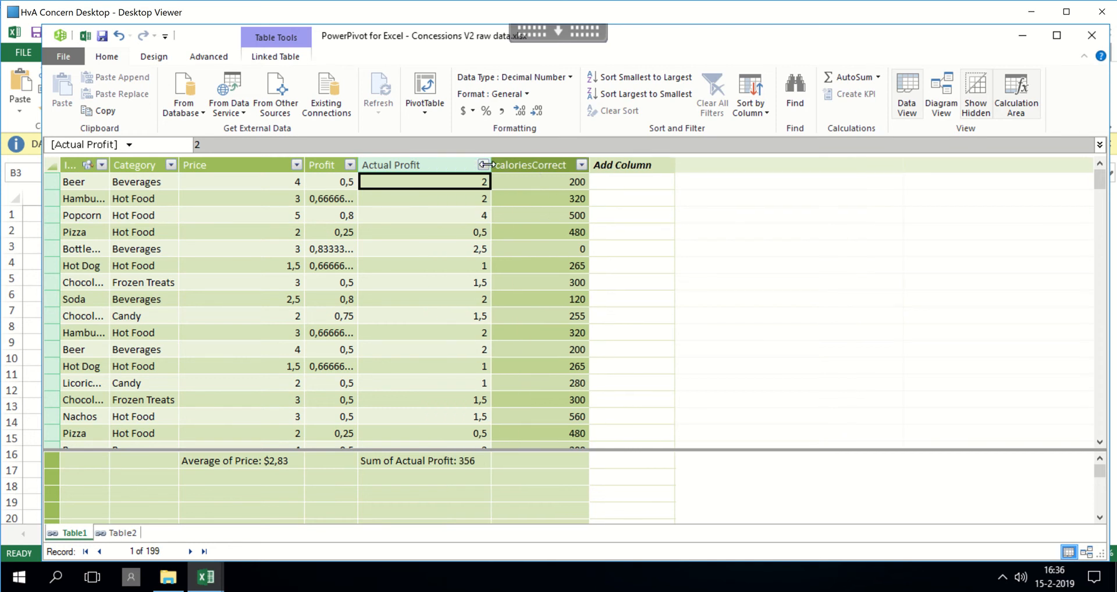
Add a calculated column to Table1 with the formula =[Price]*[Profit].
{"action": "left_click", "coordinate": [636, 184]}
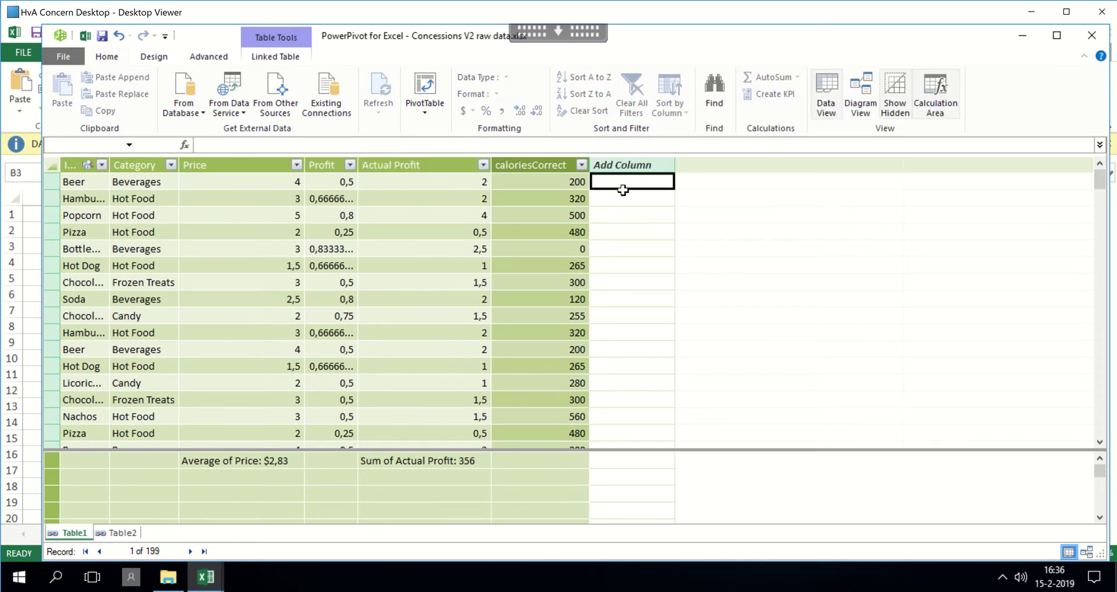
{"action": "type", "text": "="}
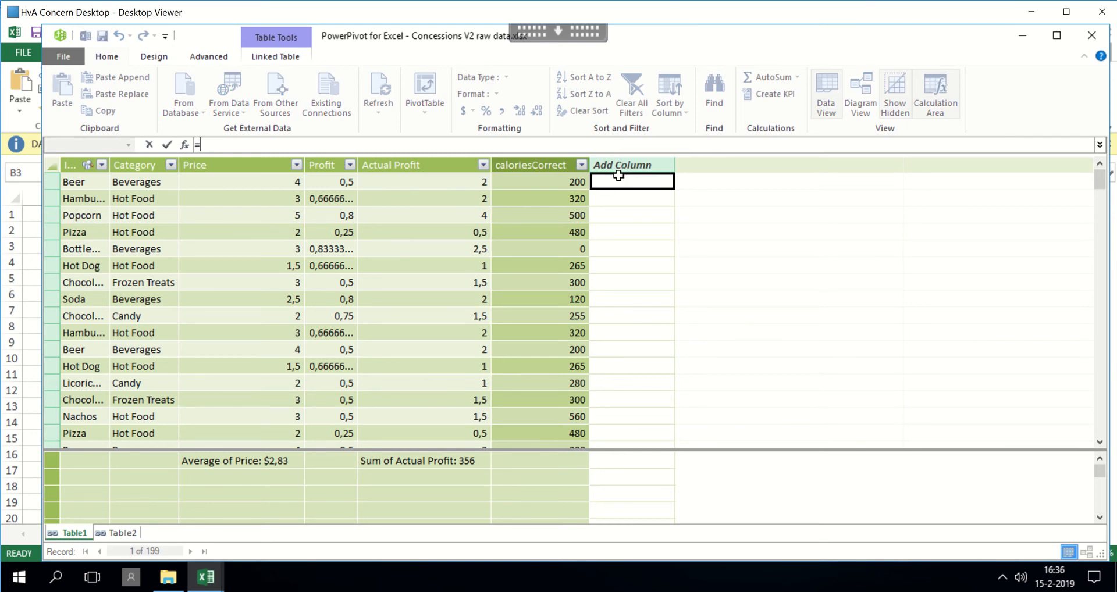
{"action": "left_click", "coordinate": [248, 182]}
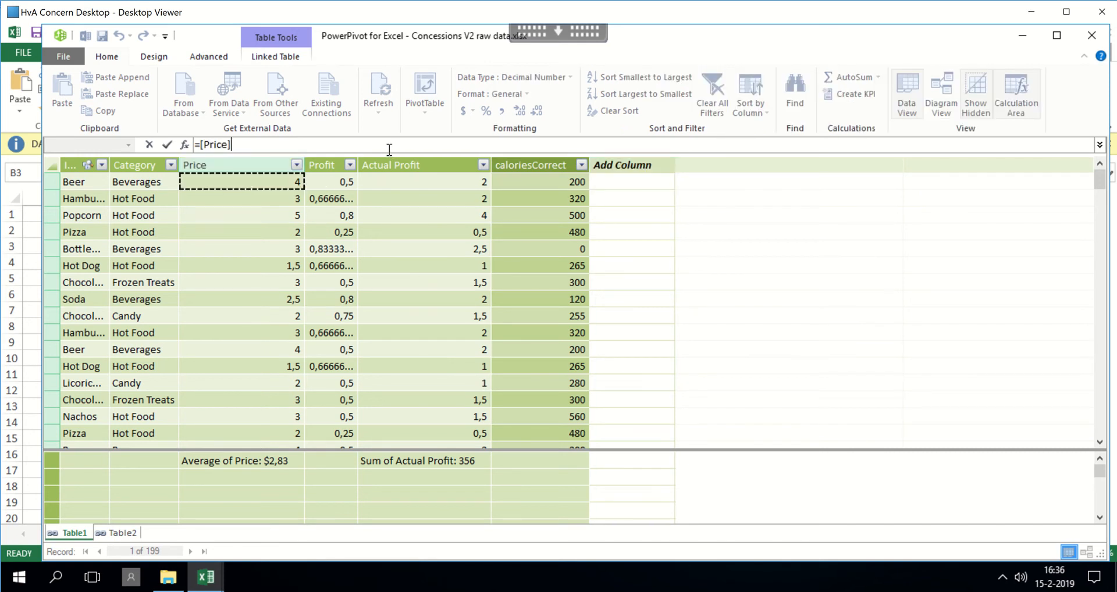
{"action": "key", "text": "Return"}
{"action": "type", "text": "*"}
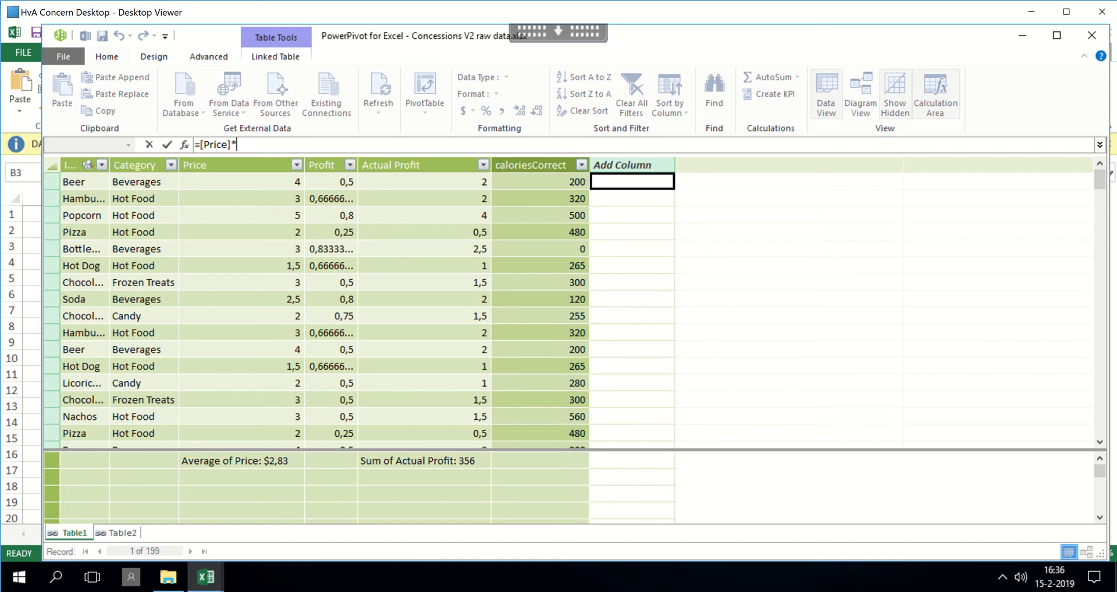
{"action": "left_click", "coordinate": [336, 183]}
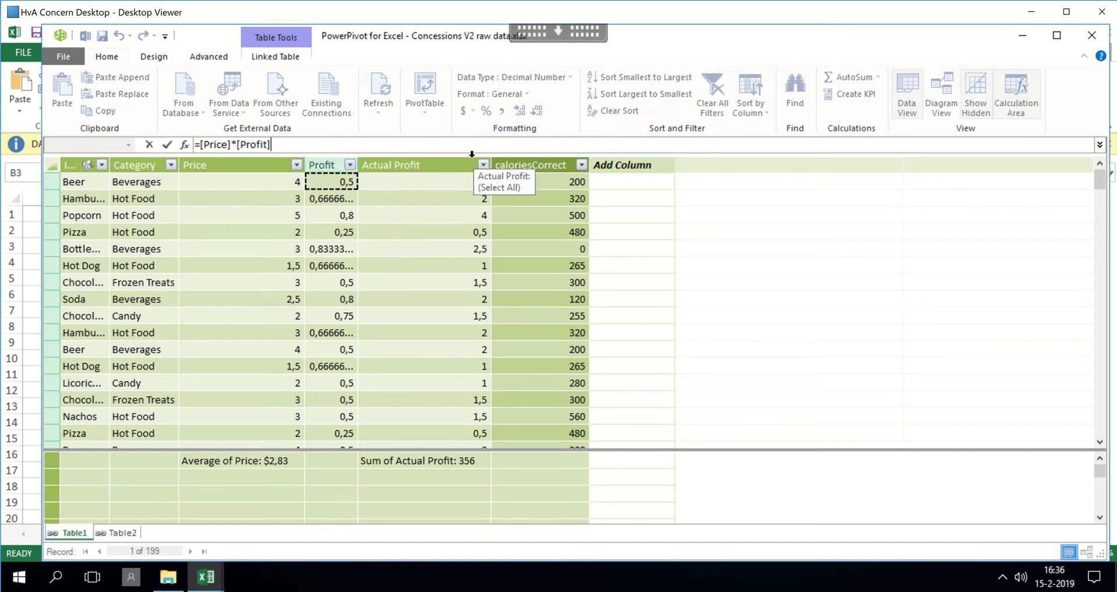
{"action": "key", "text": "Return"}
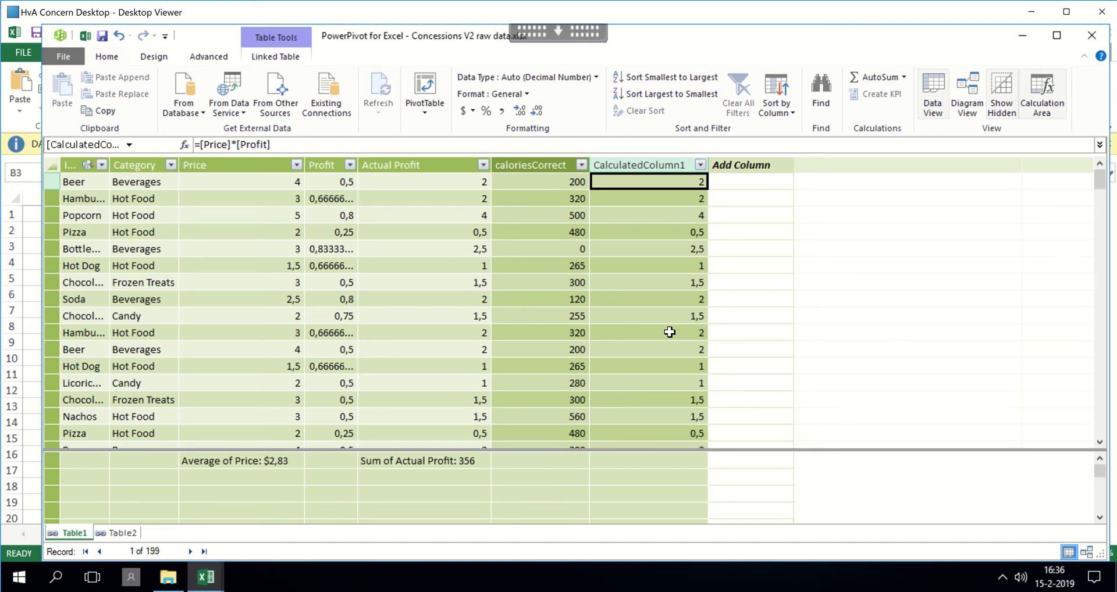
Rename the new calculated column actualProfitComputed and compare it with the Actual Profit column.
{"action": "left_click", "coordinate": [654, 164]}
{"action": "double_click", "coordinate": [654, 164]}
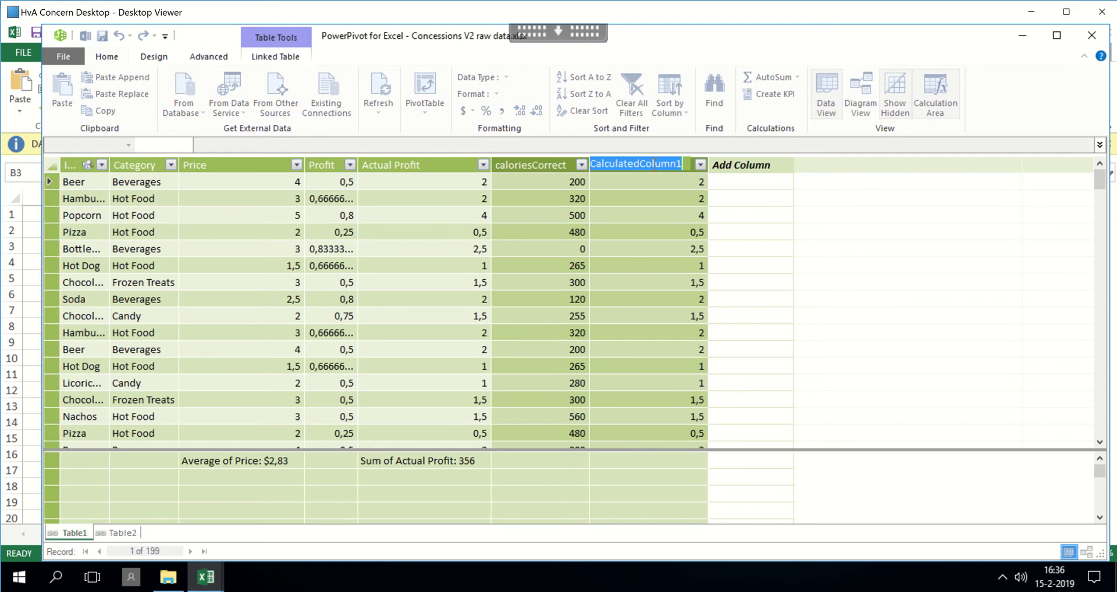
{"action": "type", "text": "actualProfitComp"}
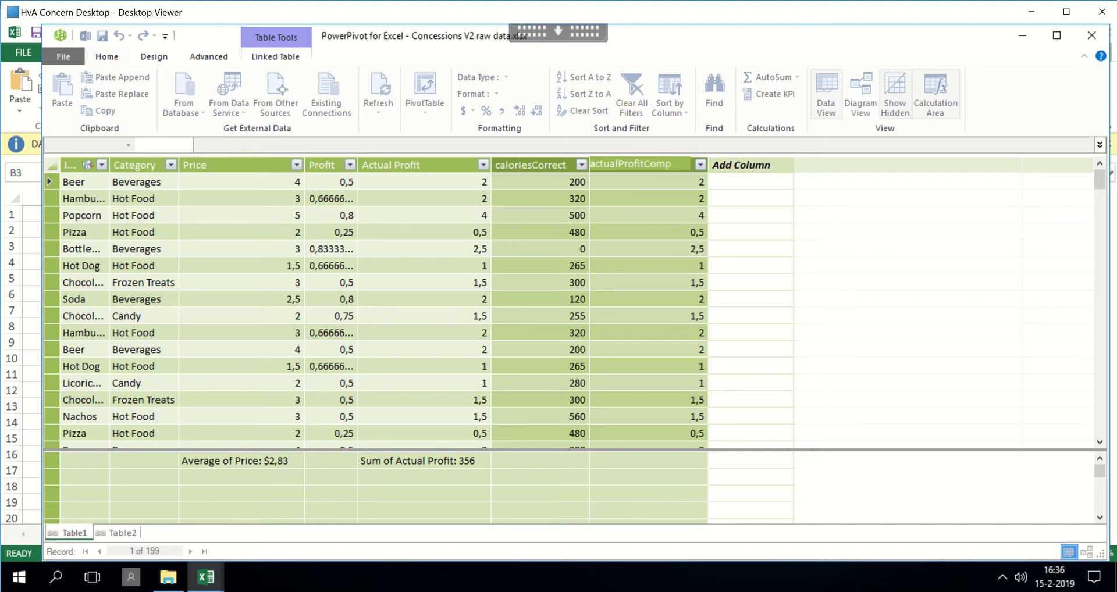
{"action": "type", "text": "uted"}
{"action": "key", "text": "Return"}
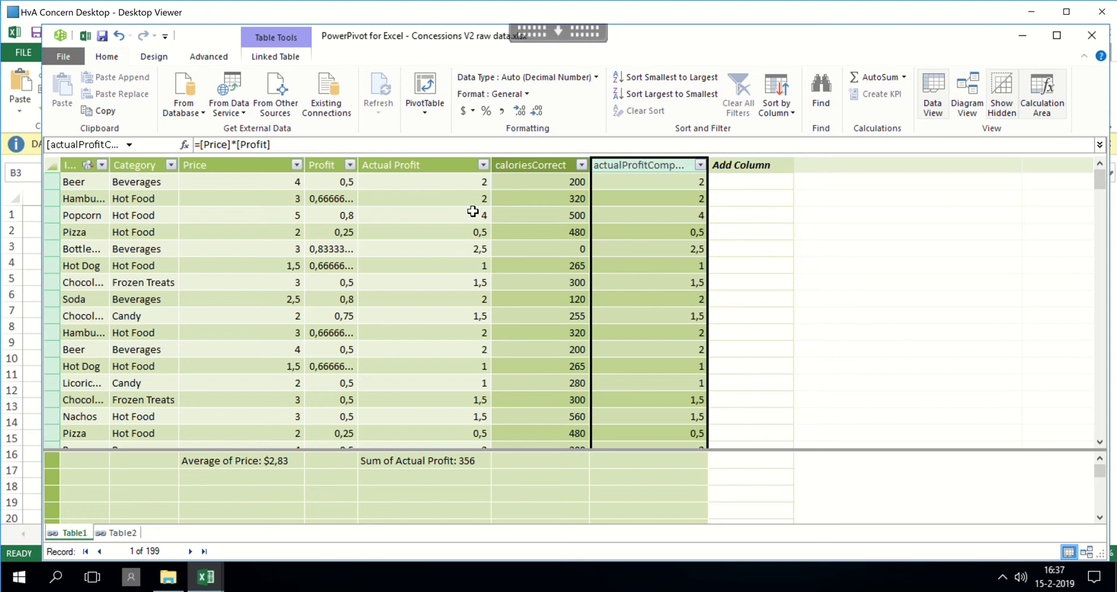
{"action": "left_click", "coordinate": [426, 159]}
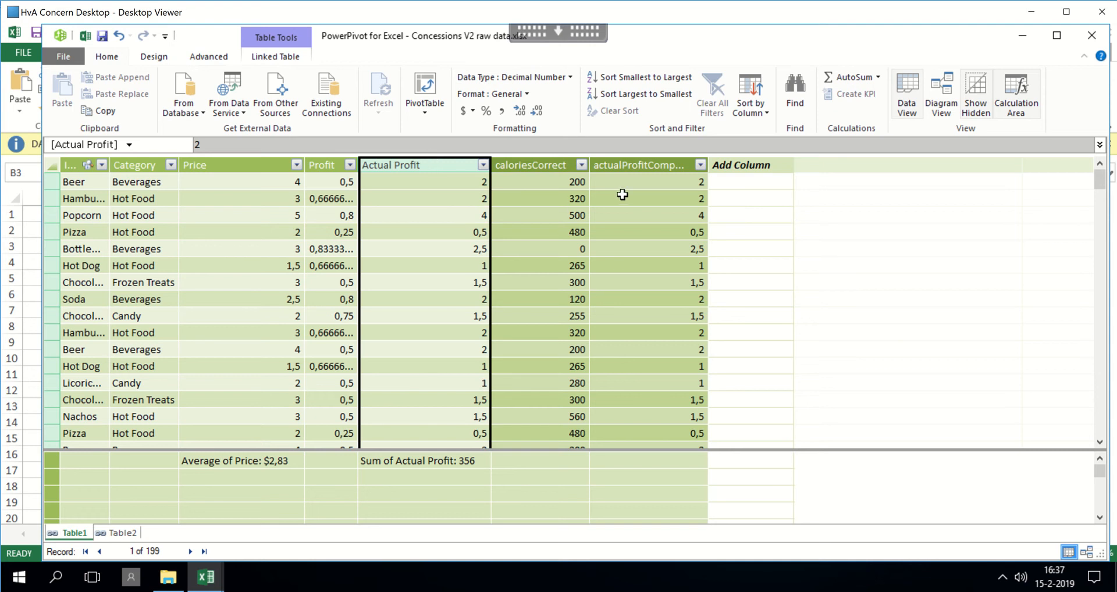
{"action": "left_click", "coordinate": [640, 182]}
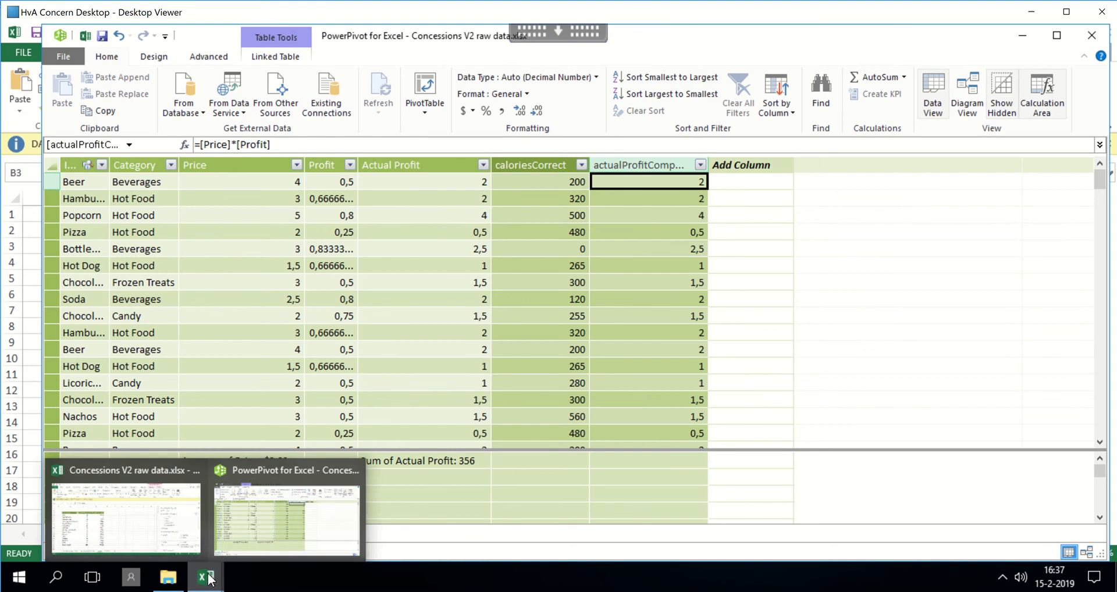
Switch to the Excel workbook and add Table1's actualProfitComputed field to the PivotTable's values as a sum.
{"action": "mouse_move", "coordinate": [208, 567]}
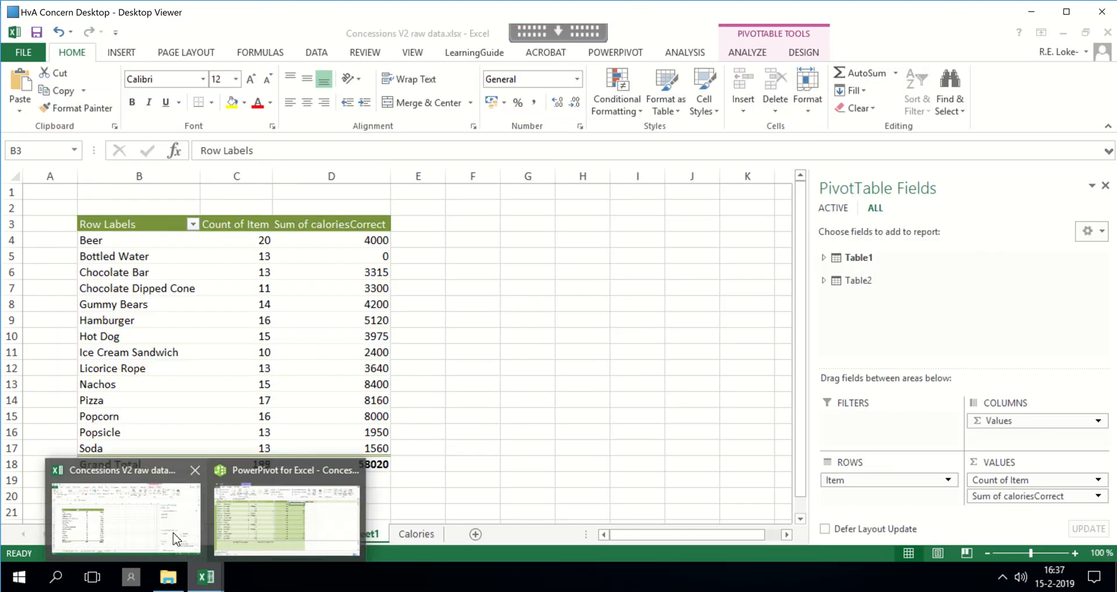
{"action": "left_click", "coordinate": [175, 538]}
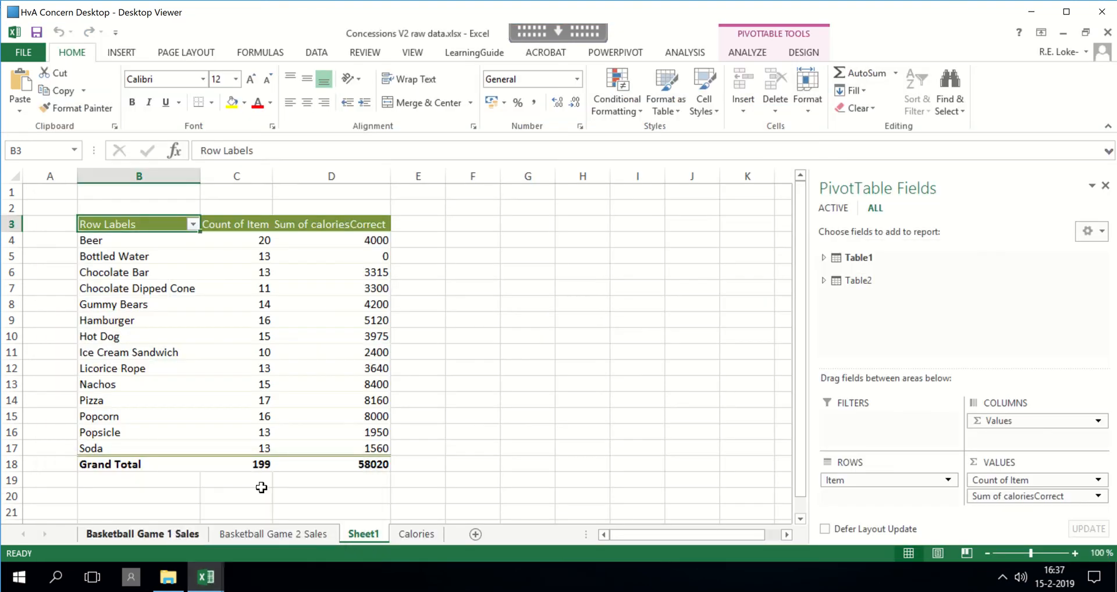
{"action": "left_click", "coordinate": [836, 282]}
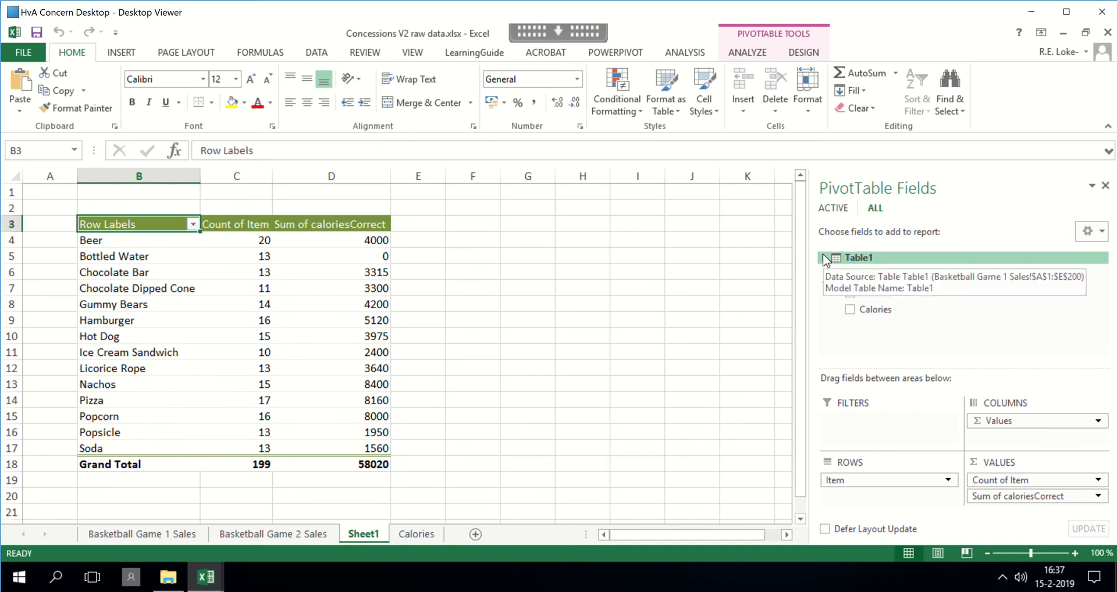
{"action": "left_click", "coordinate": [824, 257]}
{"action": "scroll", "coordinate": [881, 282], "scroll_direction": "down", "scroll_amount": 3}
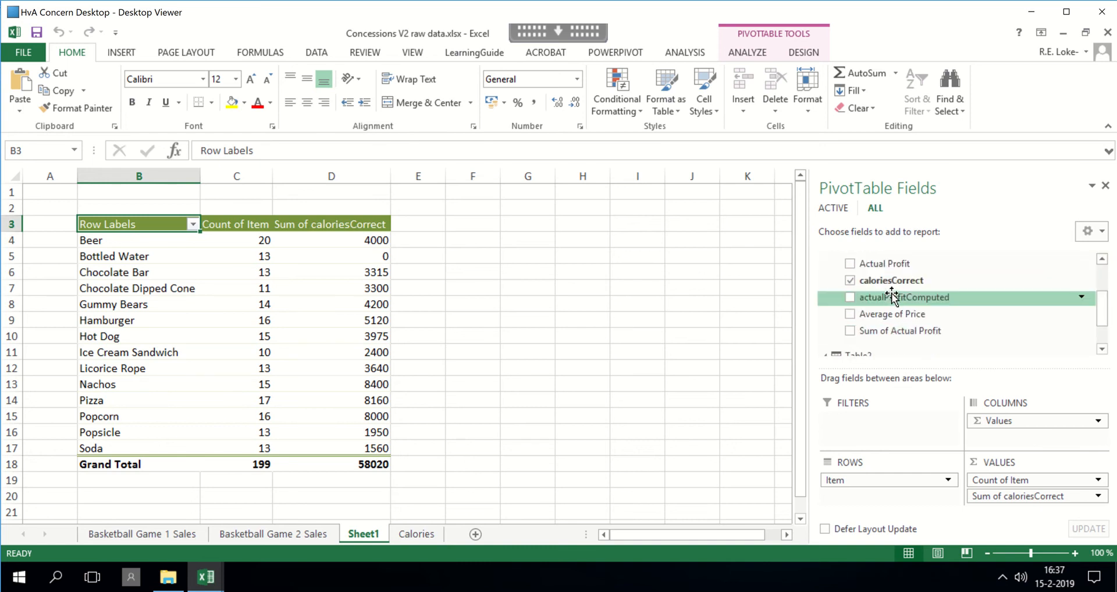
{"action": "scroll", "coordinate": [892, 299], "scroll_direction": "up", "scroll_amount": 1}
{"action": "scroll", "coordinate": [891, 299], "scroll_direction": "down", "scroll_amount": 1}
{"action": "scroll", "coordinate": [892, 280], "scroll_direction": "up", "scroll_amount": 1}
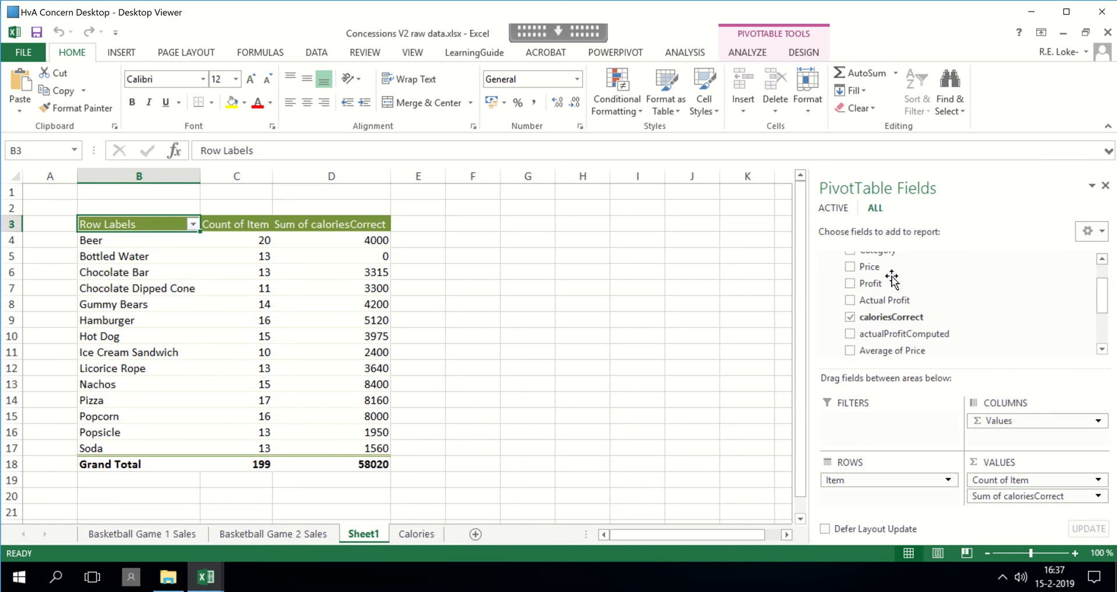
{"action": "scroll", "coordinate": [896, 288], "scroll_direction": "down", "scroll_amount": 1}
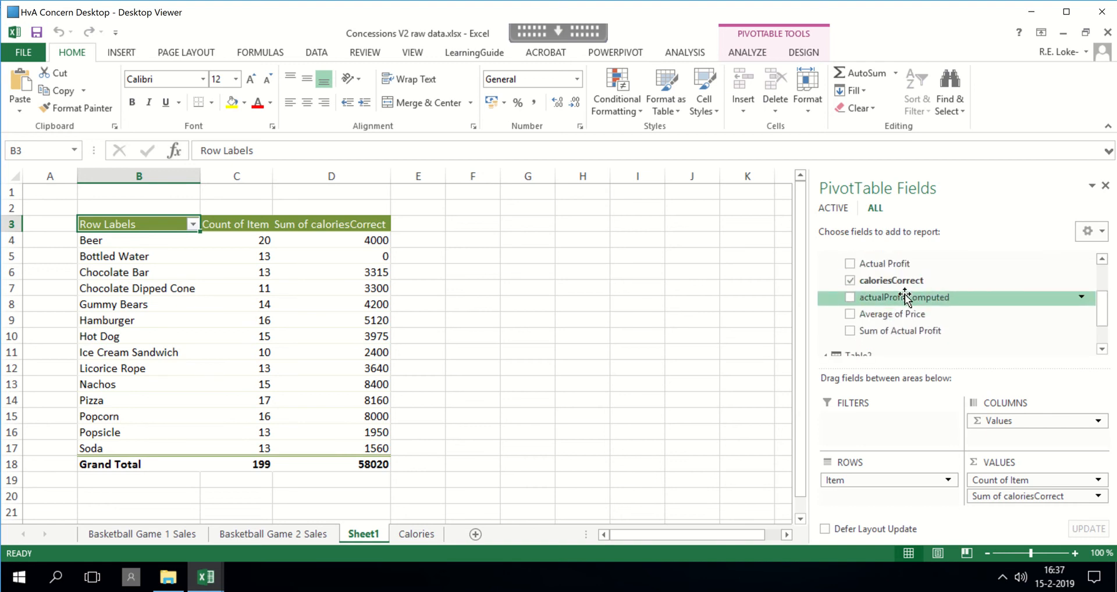
{"action": "left_click", "coordinate": [850, 298]}
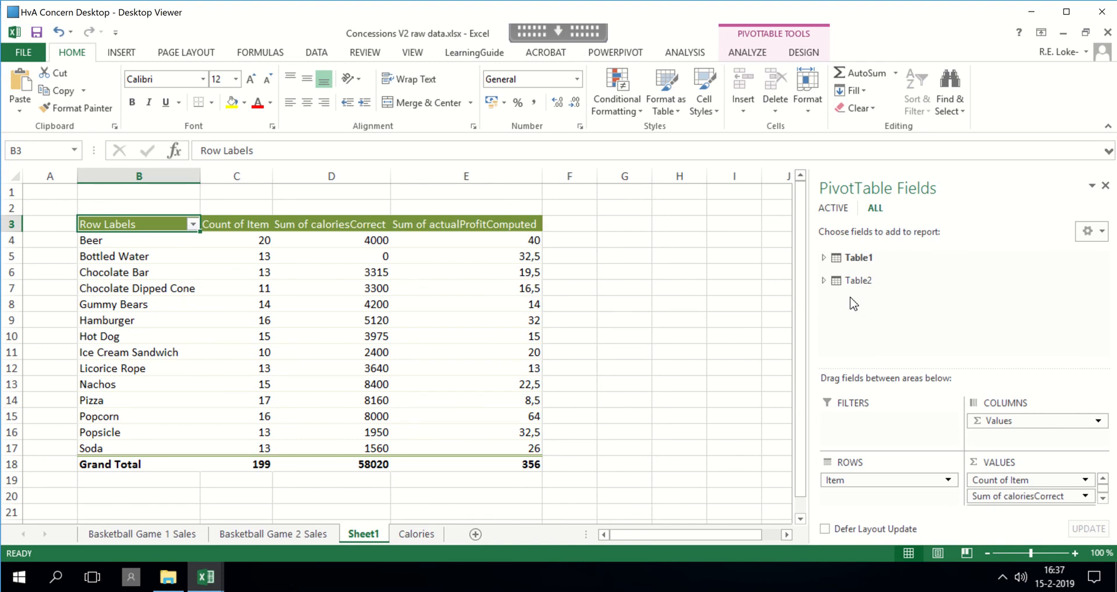
Add Table1's Average of Price calculated field to the PivotTable's values.
{"action": "left_click", "coordinate": [823, 257]}
{"action": "scroll", "coordinate": [888, 289], "scroll_direction": "down", "scroll_amount": 1}
{"action": "scroll", "coordinate": [890, 298], "scroll_direction": "down", "scroll_amount": 1}
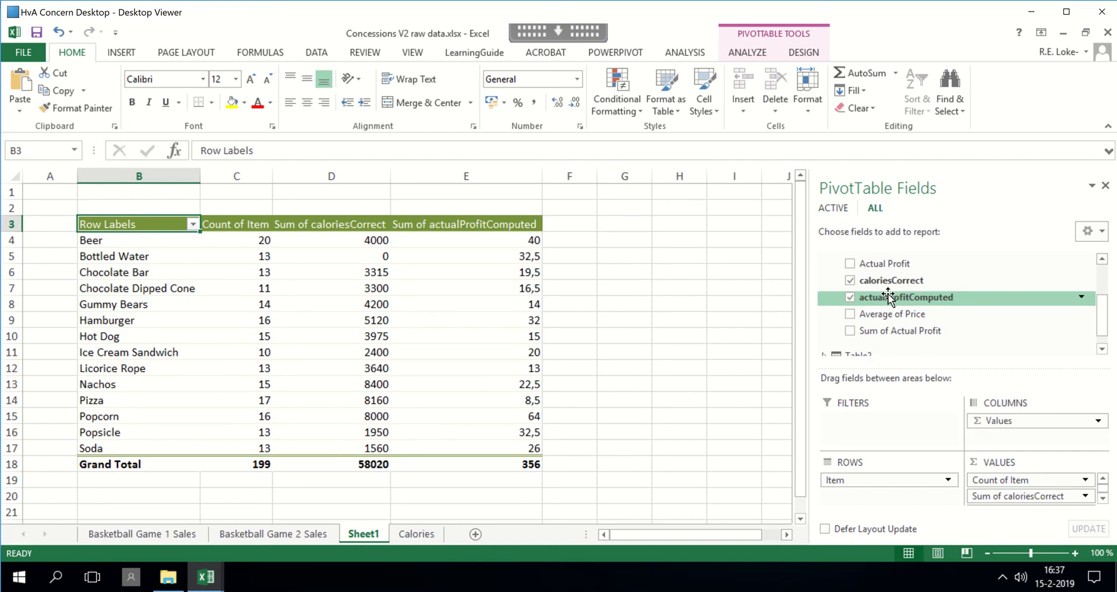
{"action": "left_click", "coordinate": [850, 314]}
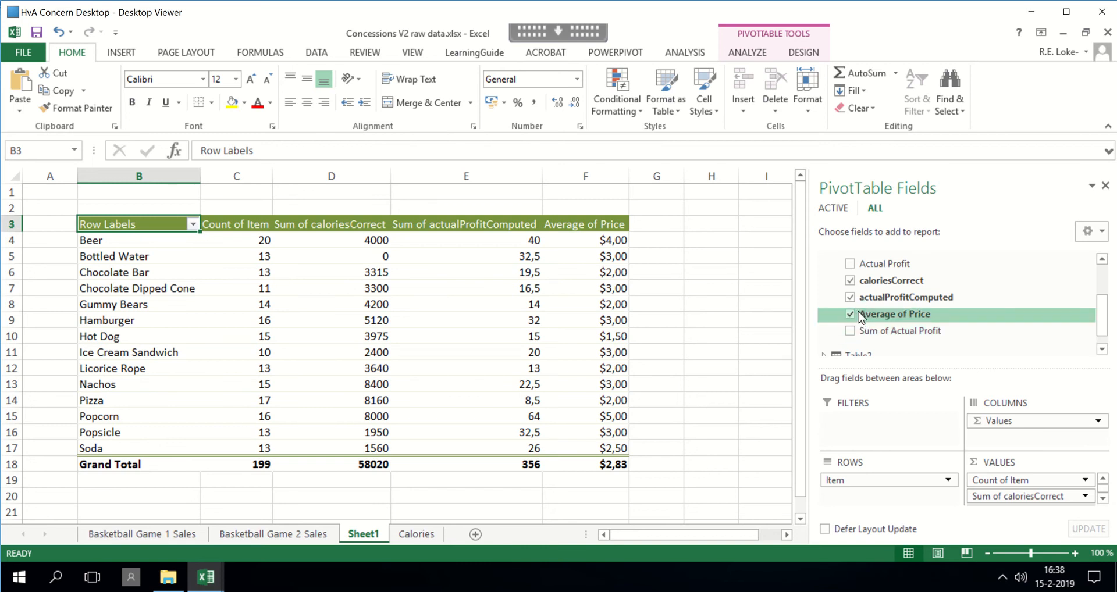
Enlarge the PivotTable field areas and move Average of Price to the first position among the values.
{"action": "scroll", "coordinate": [860, 317], "scroll_direction": "down", "scroll_amount": 1}
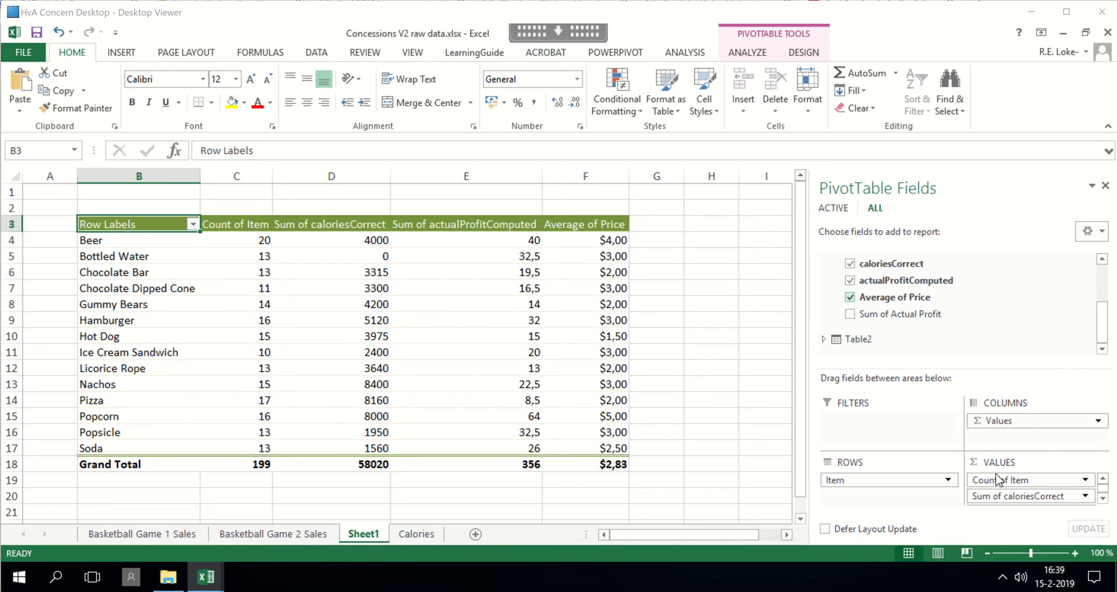
{"action": "left_click", "coordinate": [1103, 499]}
{"action": "left_click", "coordinate": [1103, 499]}
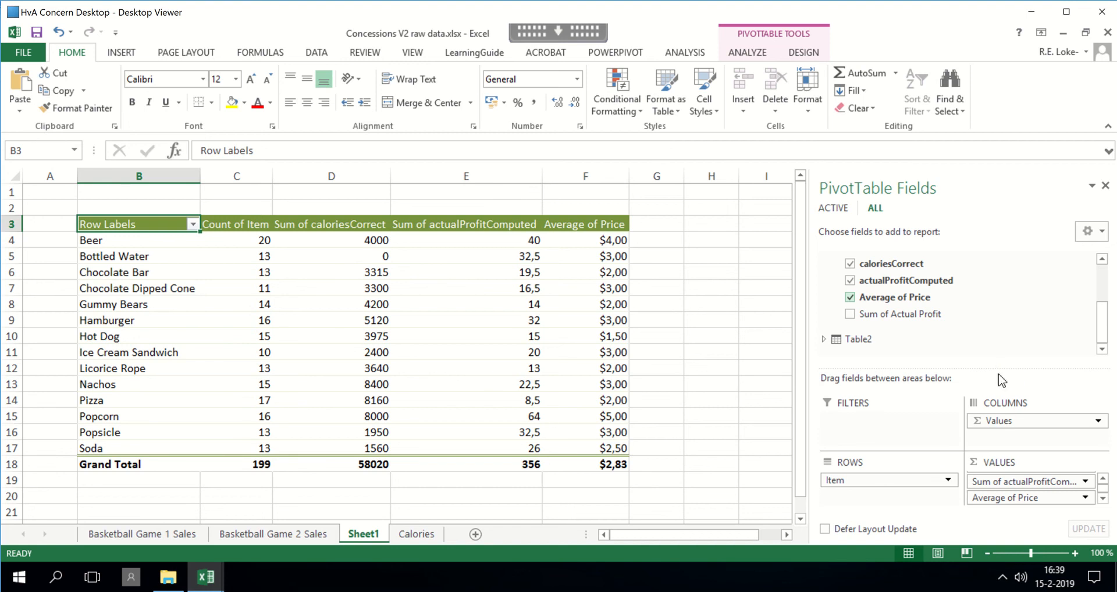
{"action": "left_click_drag", "start_coordinate": [997, 367], "coordinate": [997, 263]}
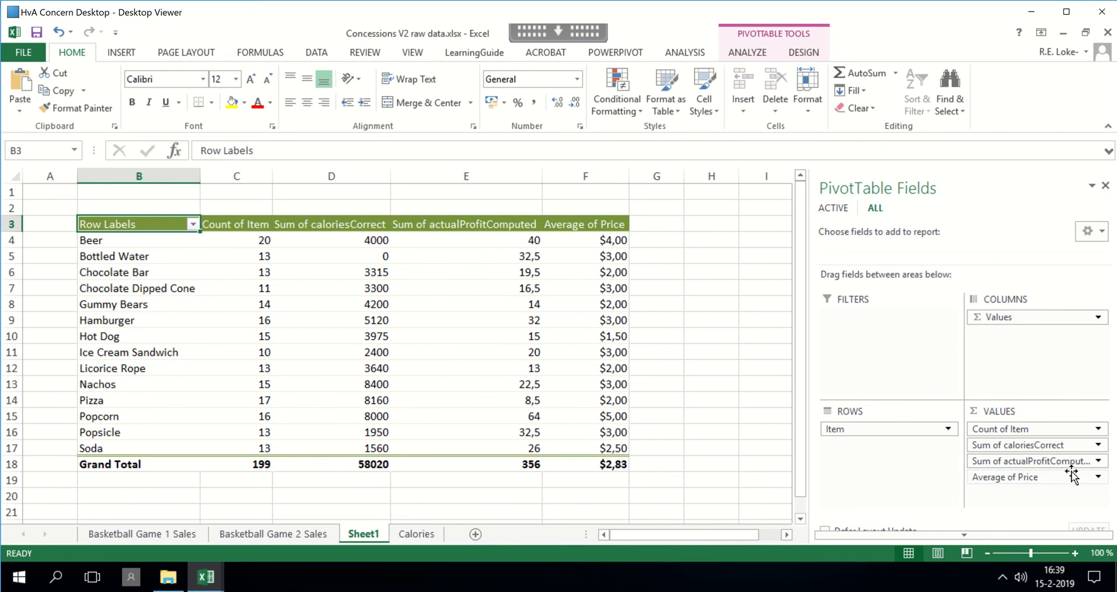
{"action": "left_click_drag", "start_coordinate": [1045, 478], "coordinate": [1036, 428]}
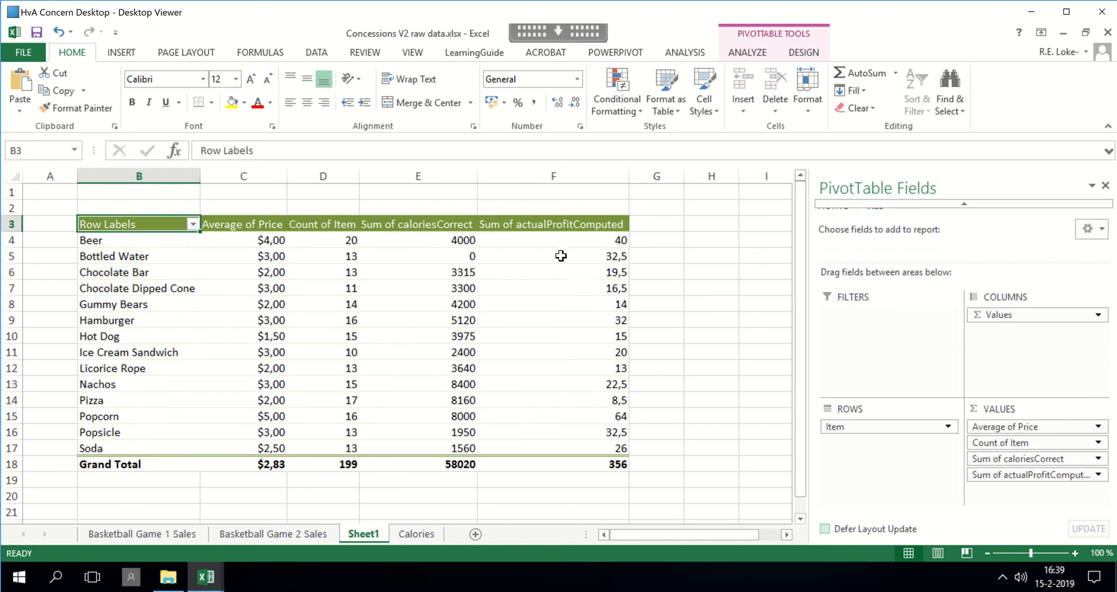
Open the KPI manager, start a new KPI and choose Average of Price as its base field.
{"action": "mouse_move", "coordinate": [597, 244]}
{"action": "left_click", "coordinate": [621, 55]}
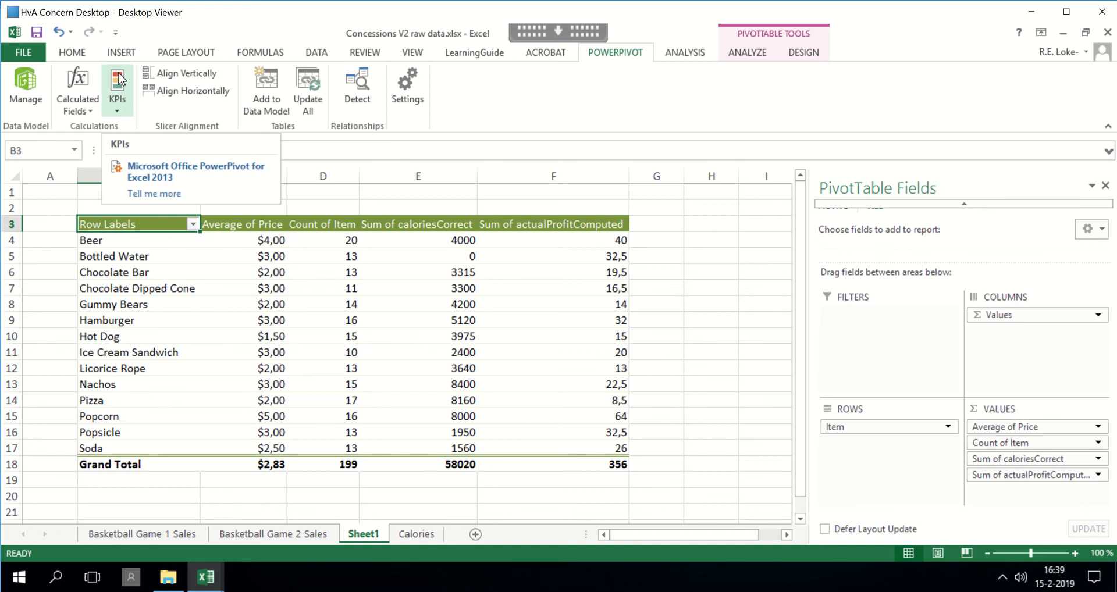
{"action": "left_click", "coordinate": [118, 113]}
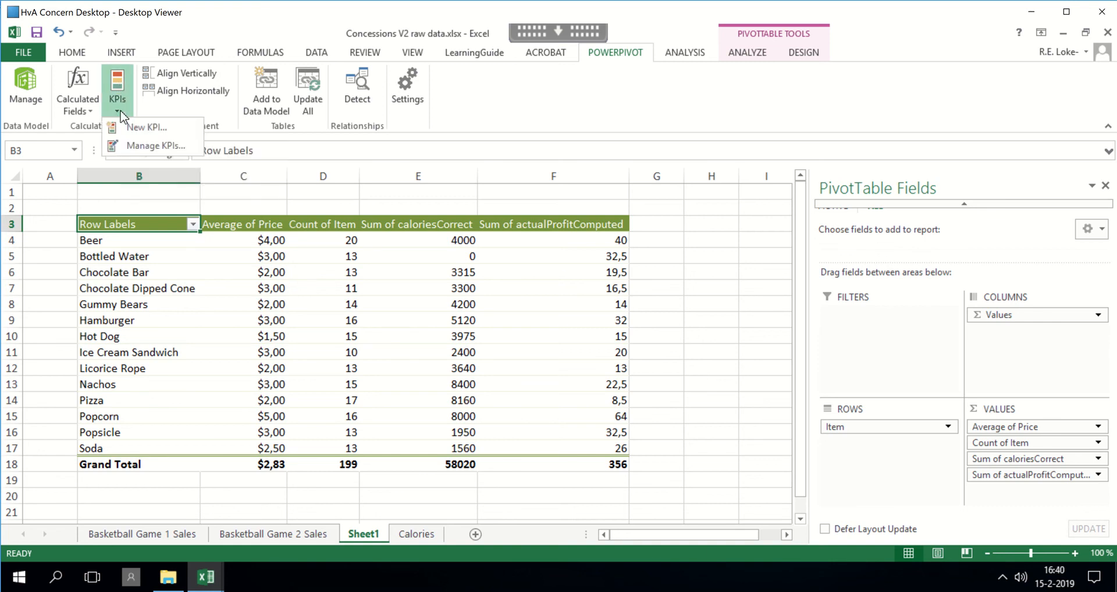
{"action": "left_click", "coordinate": [119, 114]}
{"action": "left_click", "coordinate": [123, 116]}
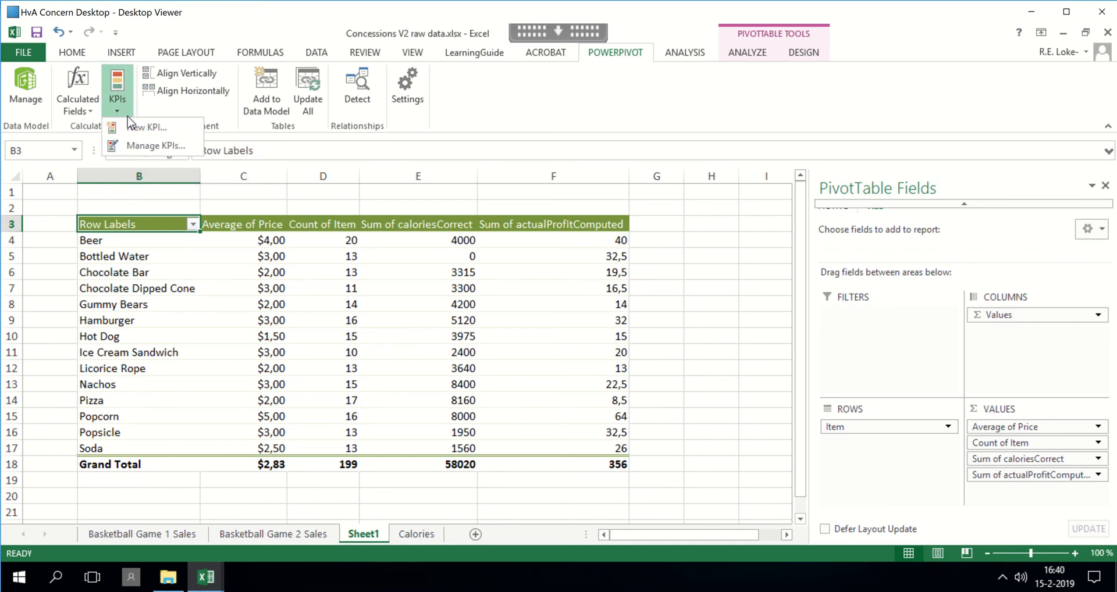
{"action": "left_click", "coordinate": [138, 146]}
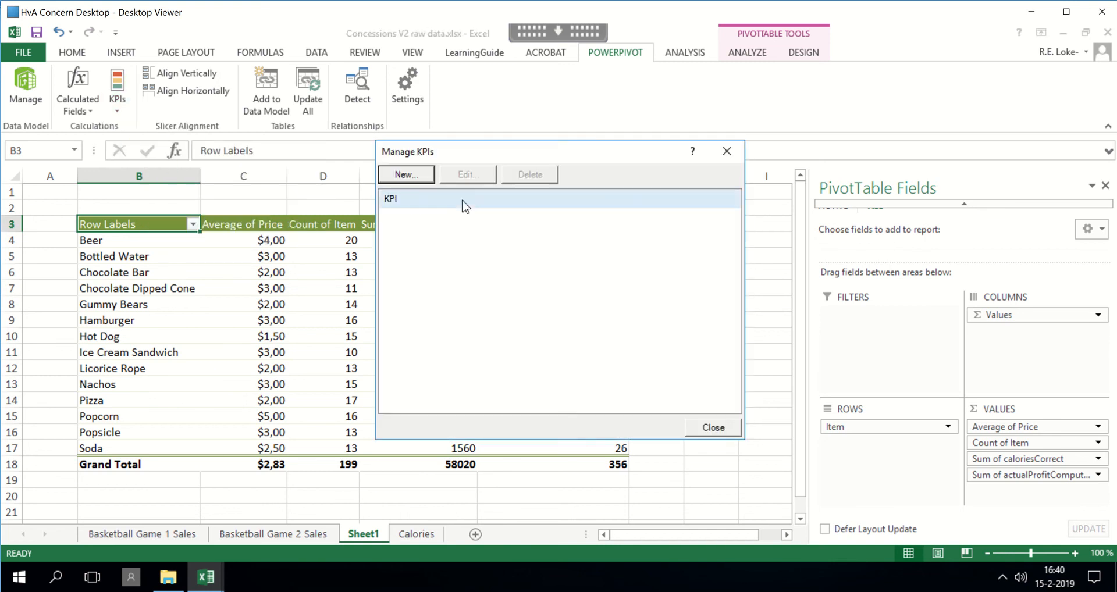
{"action": "left_click", "coordinate": [405, 175]}
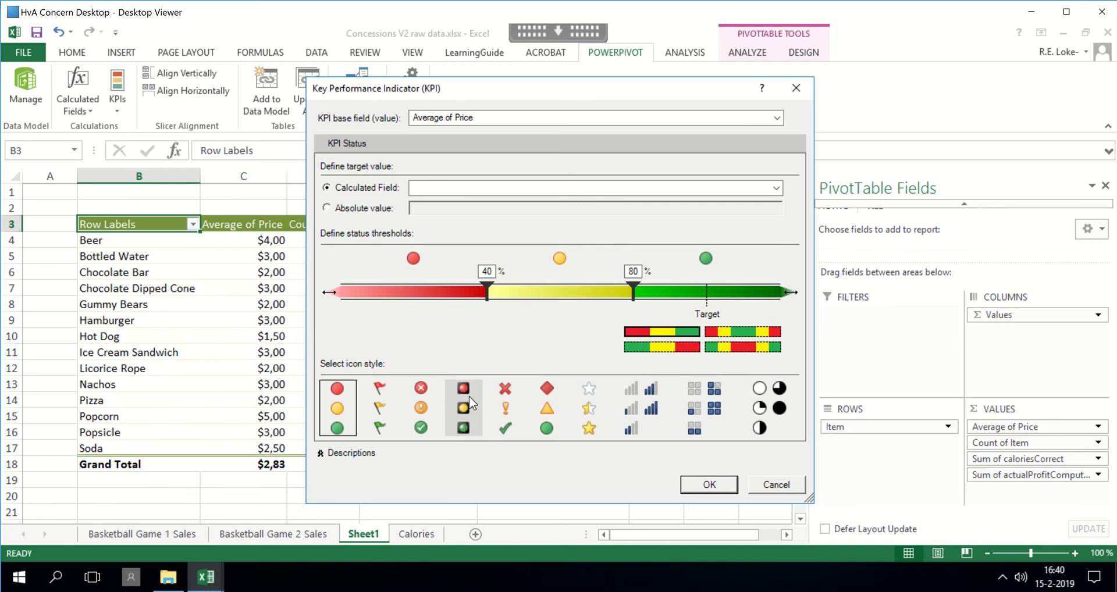
{"action": "left_click", "coordinate": [504, 121]}
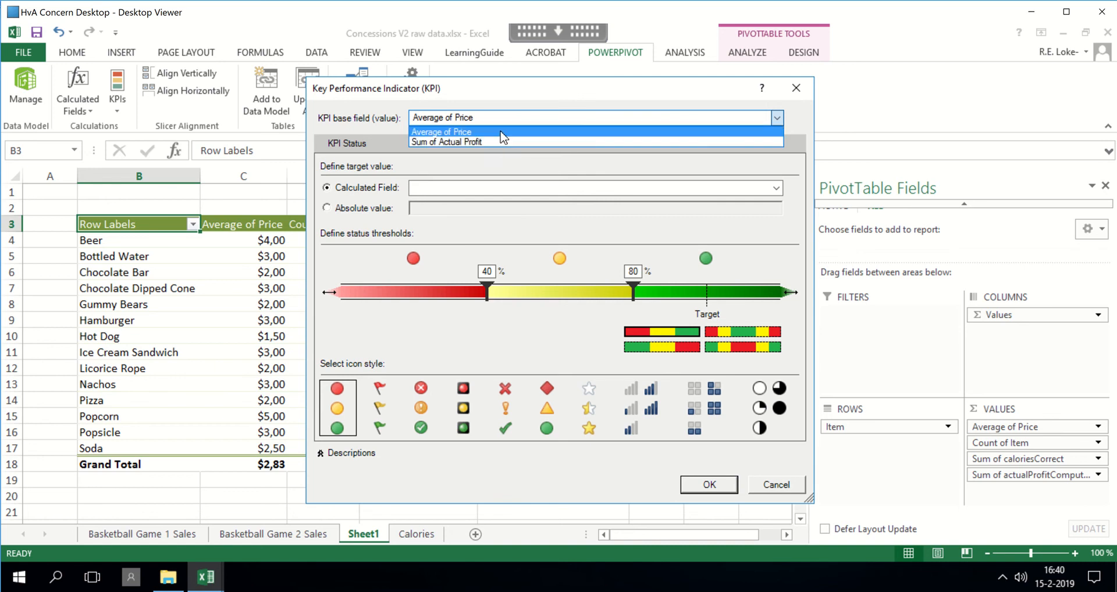
{"action": "left_click", "coordinate": [504, 134]}
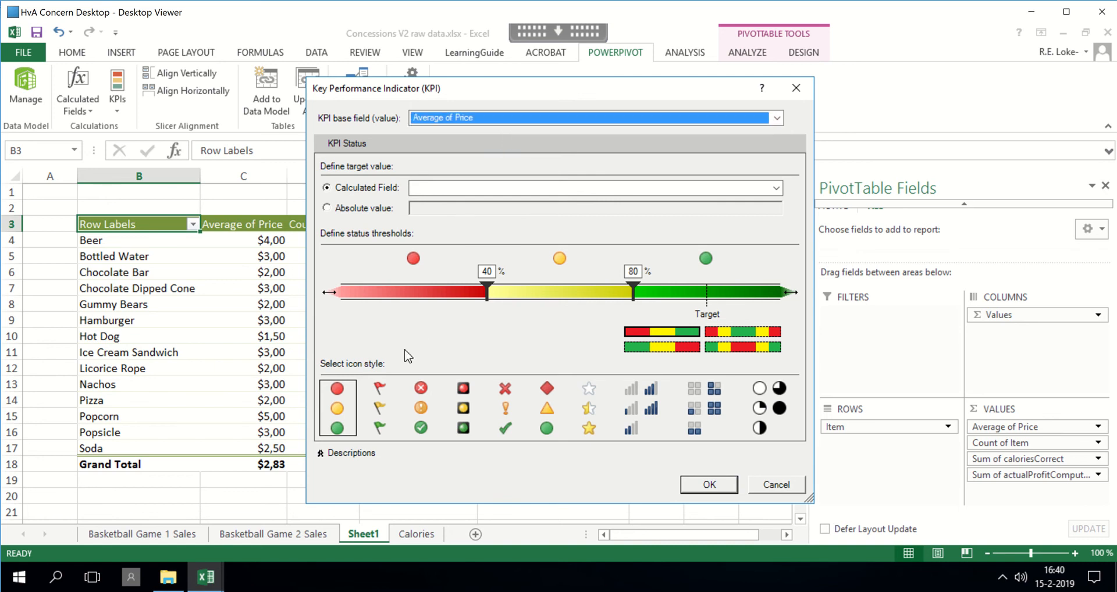
Switch to the PowerPivot window, inspect Table1's Average of Price and Sum of Actual Profit calculated fields, and return to the KPI definition.
{"action": "mouse_move", "coordinate": [215, 584]}
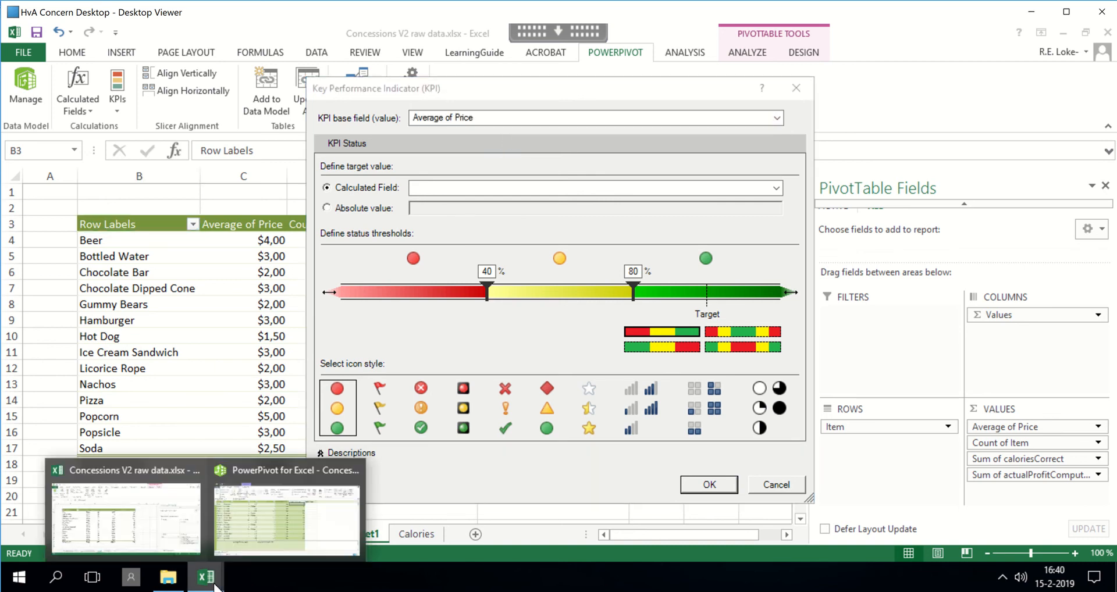
{"action": "left_click", "coordinate": [269, 520]}
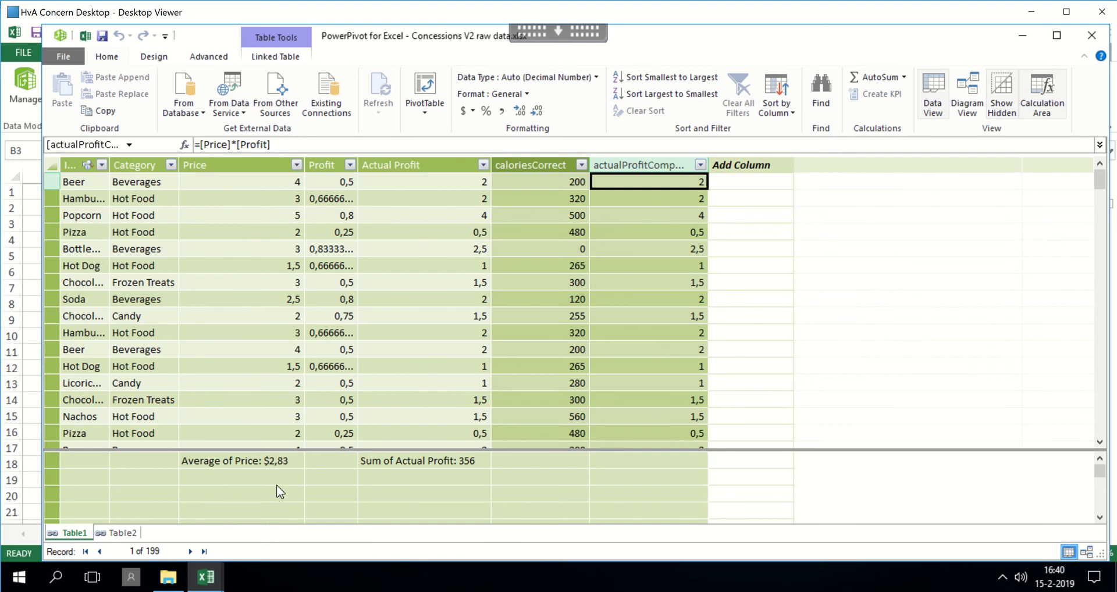
{"action": "left_click", "coordinate": [220, 466]}
{"action": "left_click", "coordinate": [413, 463]}
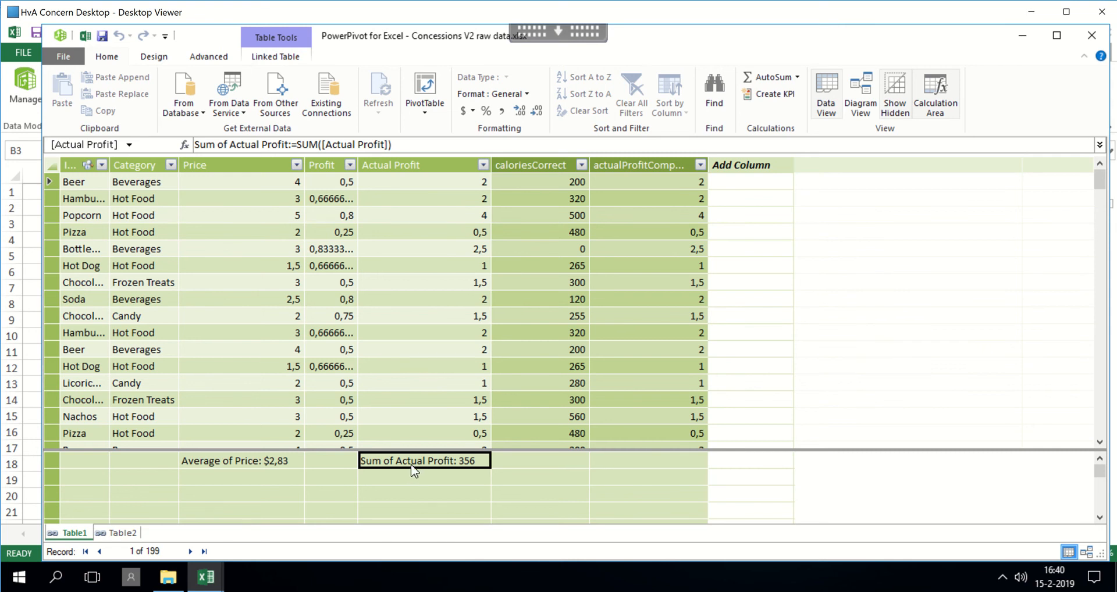
{"action": "left_click", "coordinate": [213, 584]}
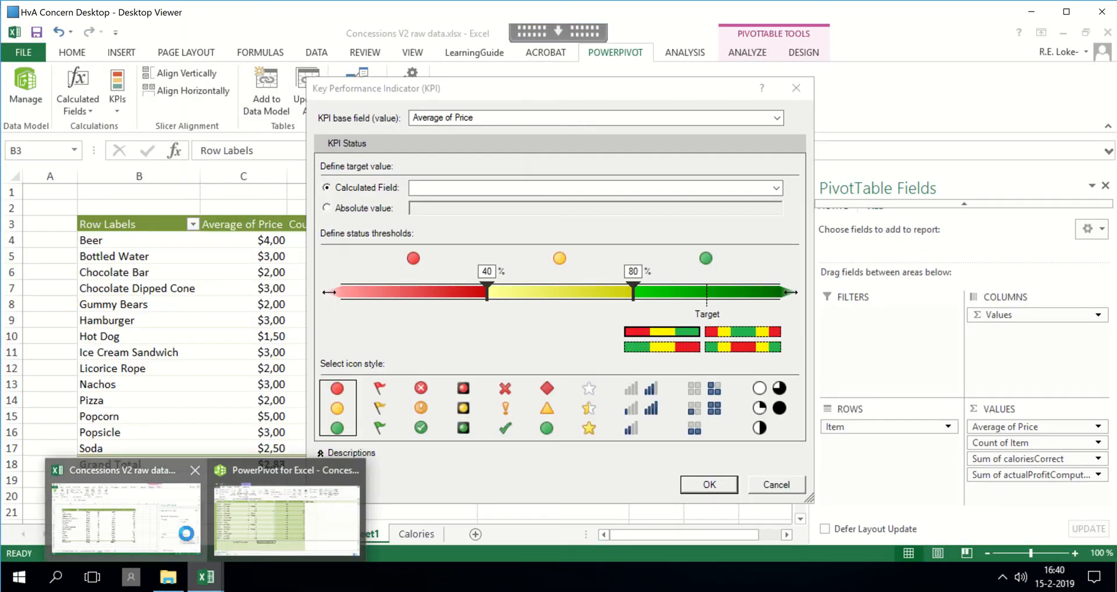
{"action": "left_click", "coordinate": [201, 528]}
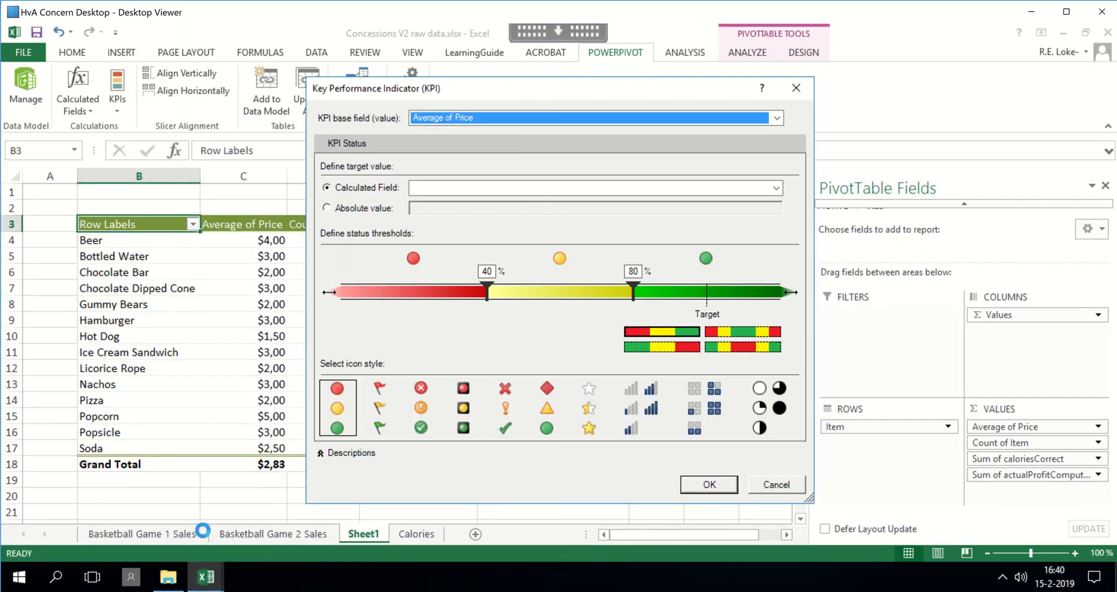
Base the KPI on Sum of Actual Profit with an absolute target value and status thresholds of 40 and 80, and finish managing KPIs.
{"action": "left_click", "coordinate": [777, 118]}
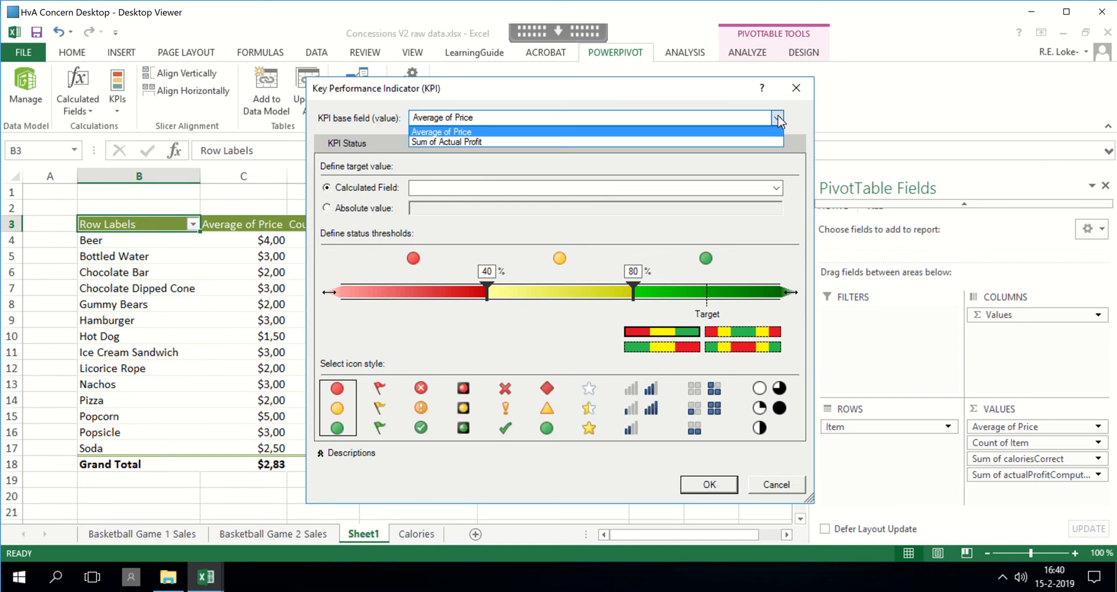
{"action": "left_click", "coordinate": [752, 138]}
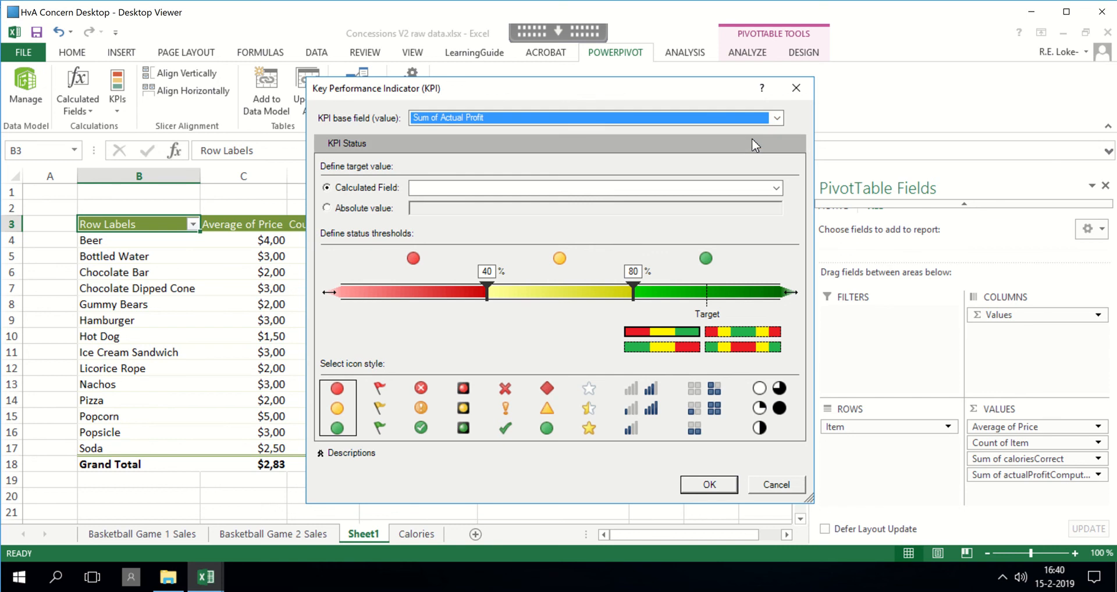
{"action": "left_click", "coordinate": [327, 207]}
{"action": "left_click_drag", "start_coordinate": [553, 96], "coordinate": [693, 97]}
{"action": "left_click_drag", "start_coordinate": [693, 96], "coordinate": [703, 101]}
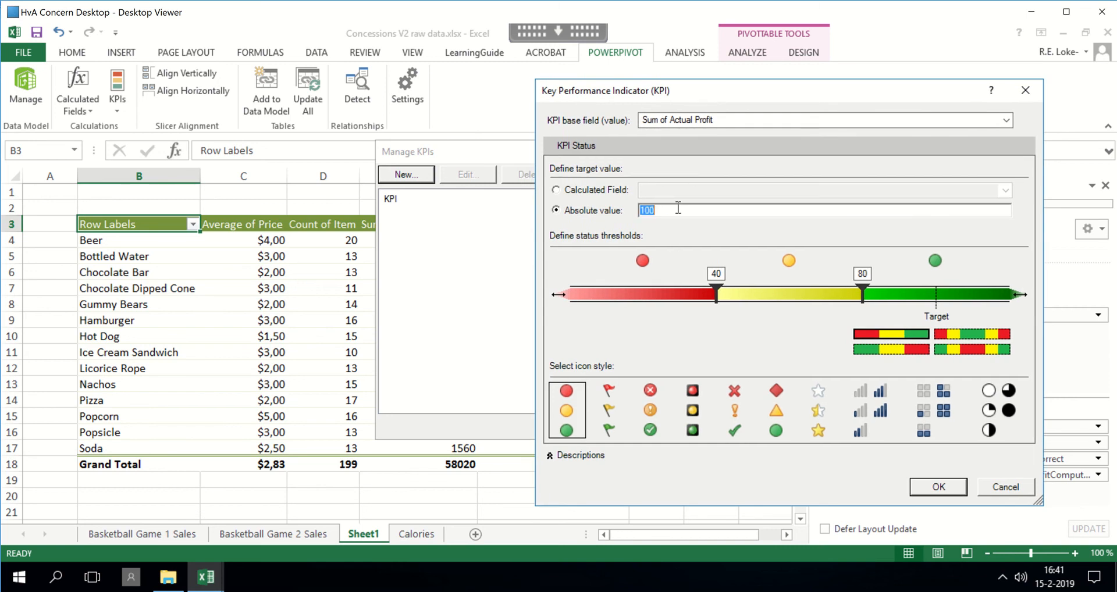
{"action": "type", "text": "30"}
{"action": "left_click", "coordinate": [939, 488]}
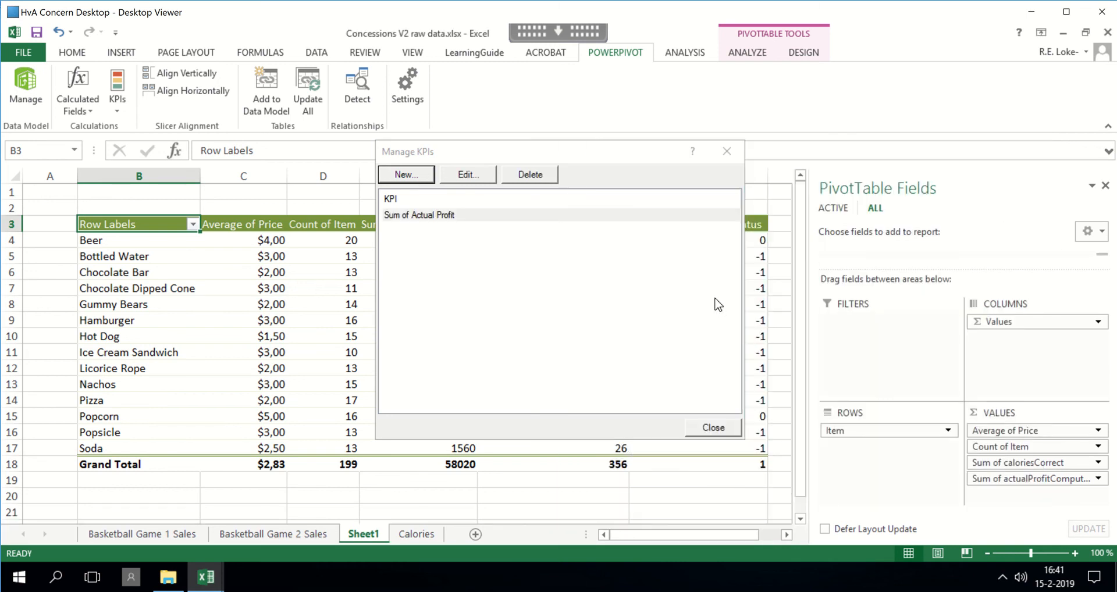
{"action": "left_click", "coordinate": [713, 429]}
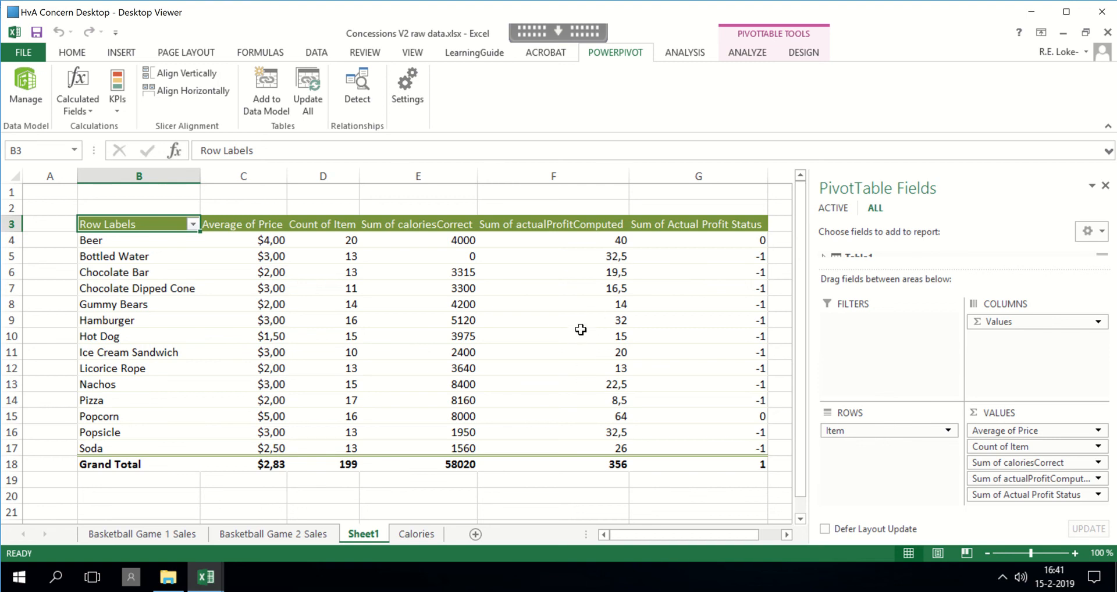
Remove the Status of the Sum of Actual Profit KPI from the PivotTable and add it back, twice.
{"action": "mouse_move", "coordinate": [581, 329]}
{"action": "left_click_drag", "start_coordinate": [666, 525], "coordinate": [750, 535]}
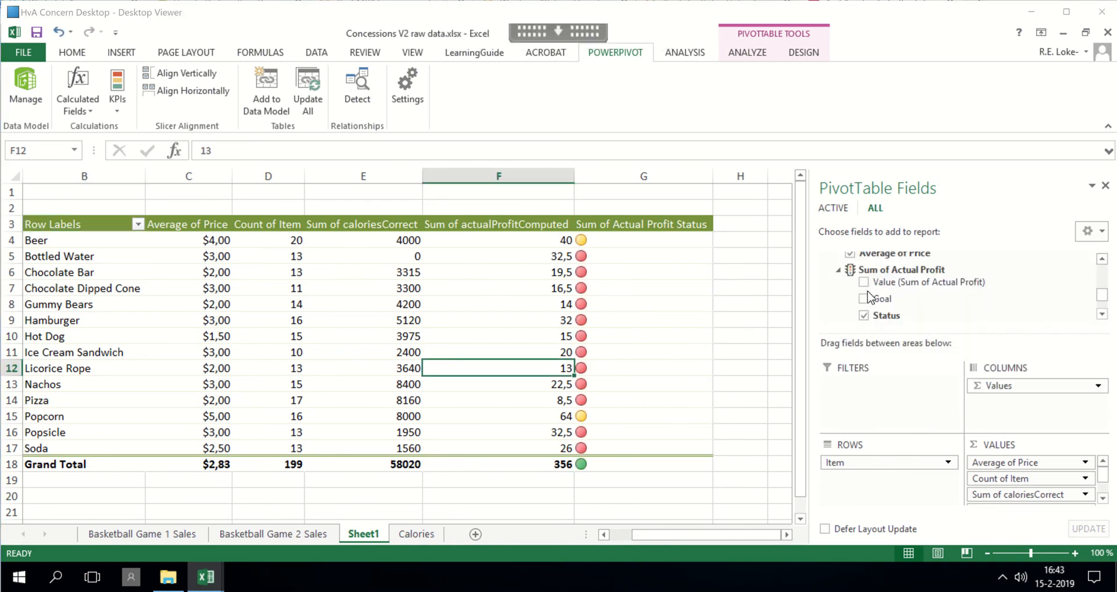
{"action": "mouse_move", "coordinate": [1107, 301]}
{"action": "left_mouse_down"}
{"action": "mouse_move", "coordinate": [1096, 250]}
{"action": "mouse_move", "coordinate": [1100, 300]}
{"action": "left_mouse_up"}
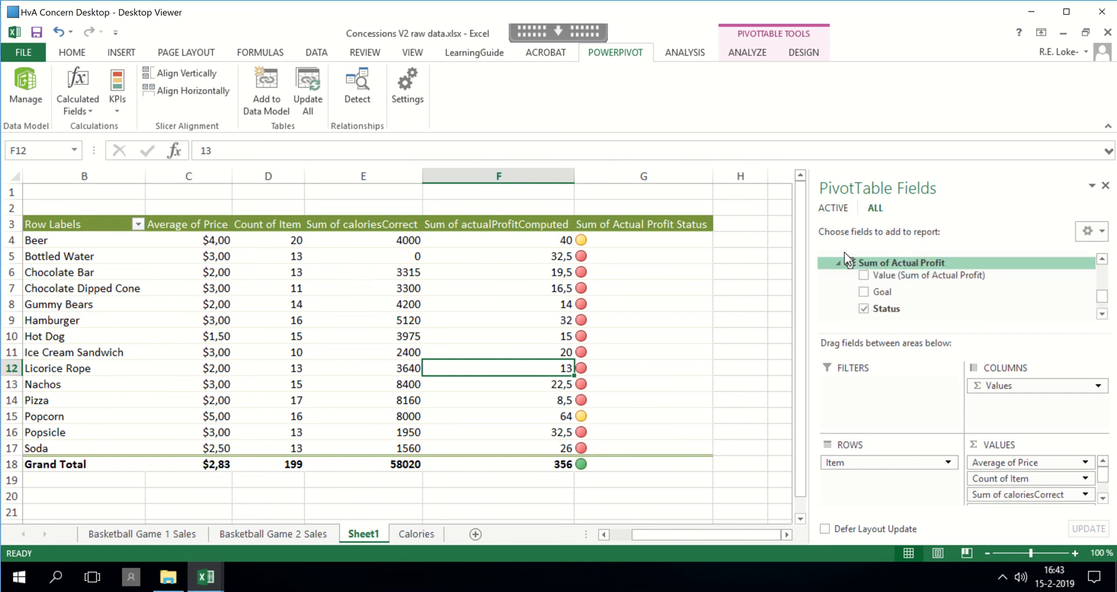
{"action": "left_click", "coordinate": [865, 310]}
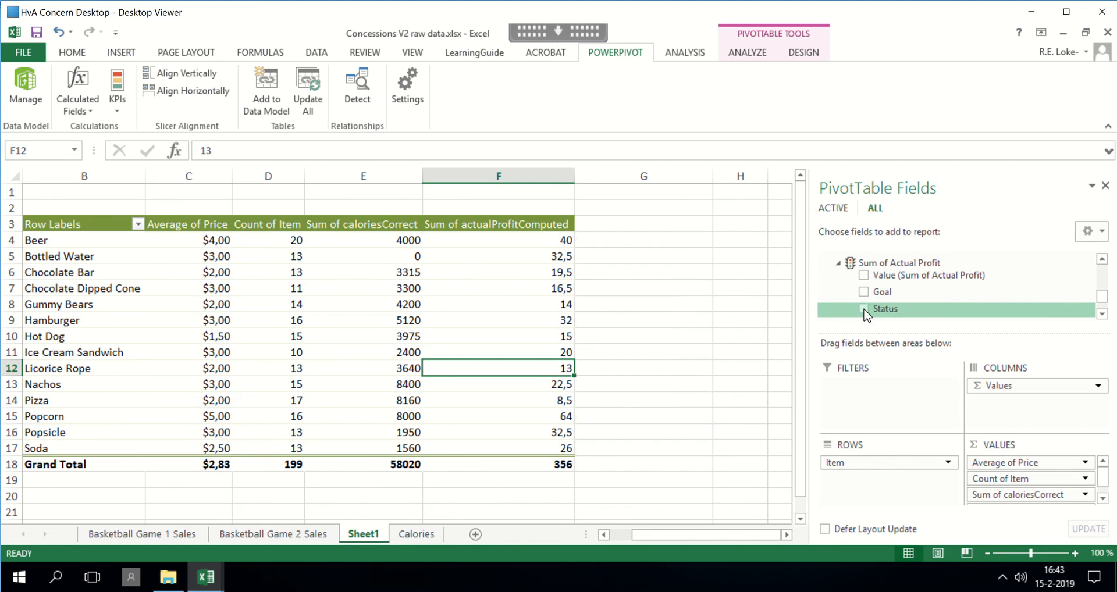
{"action": "left_click", "coordinate": [865, 310]}
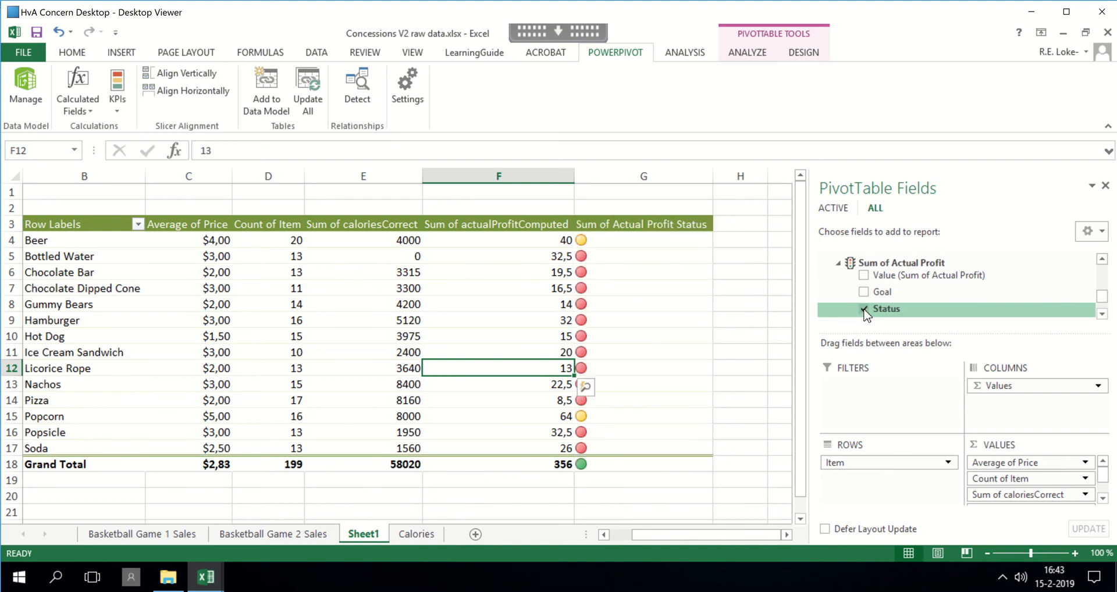
{"action": "left_click", "coordinate": [865, 310]}
{"action": "left_click", "coordinate": [865, 310]}
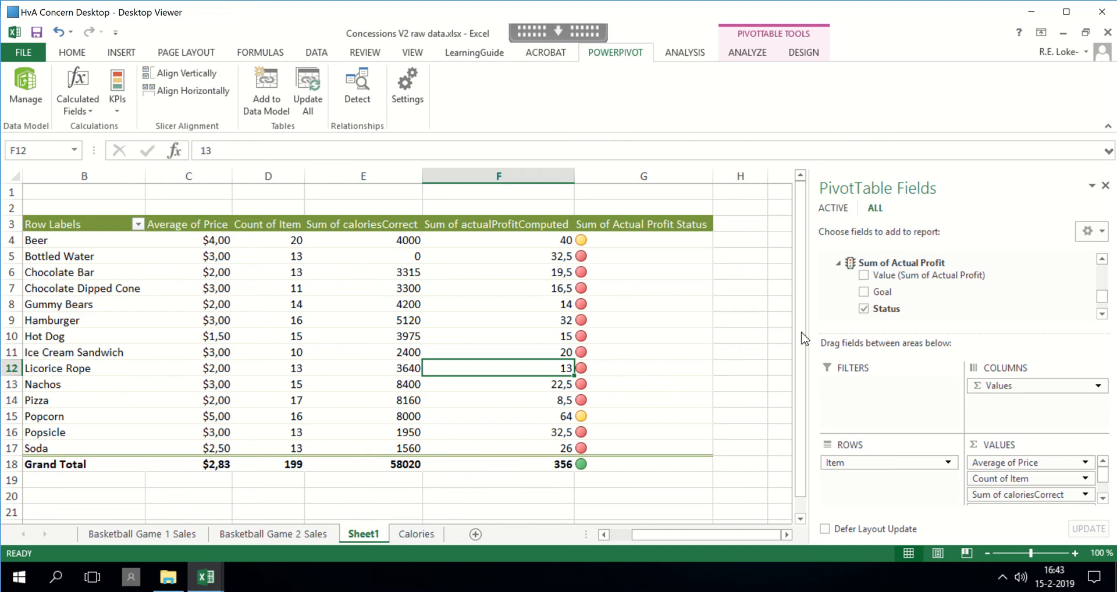
Check the KPI marking on Sum of Actual Profit in PowerPivot, return to the Excel workbook and examine the status icons per item.
{"action": "left_click_drag", "start_coordinate": [810, 329], "coordinate": [860, 331]}
{"action": "mouse_move", "coordinate": [213, 588]}
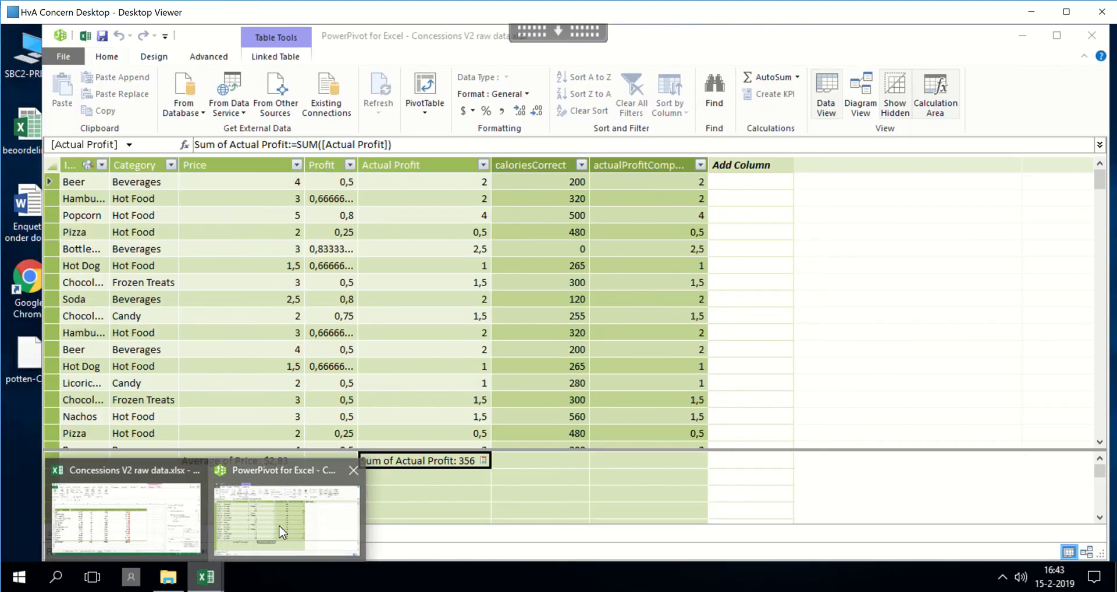
{"action": "left_click", "coordinate": [280, 527]}
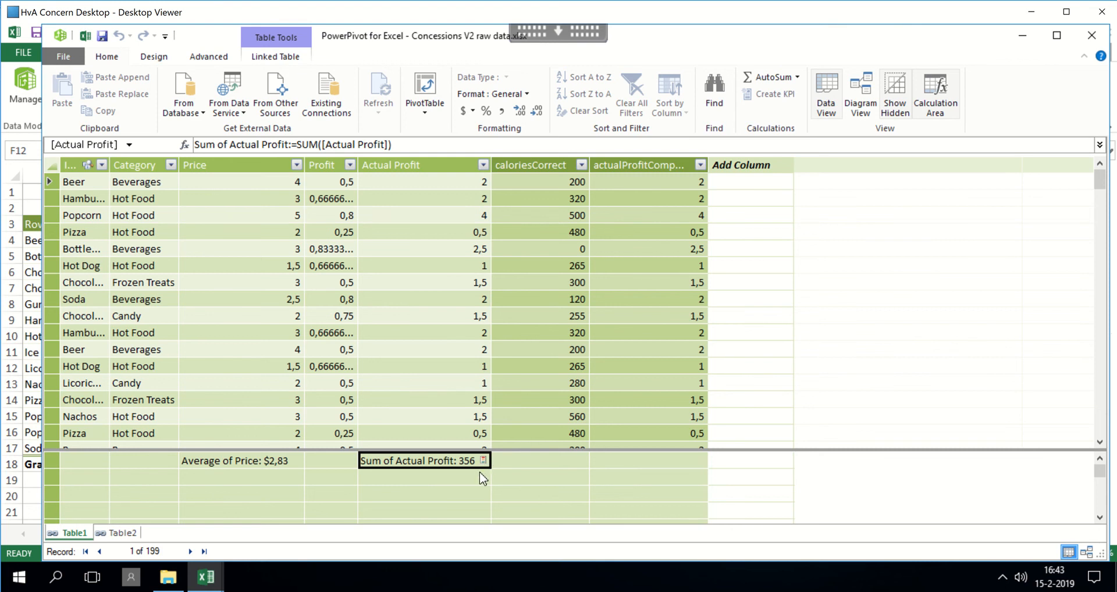
{"action": "mouse_move", "coordinate": [210, 578]}
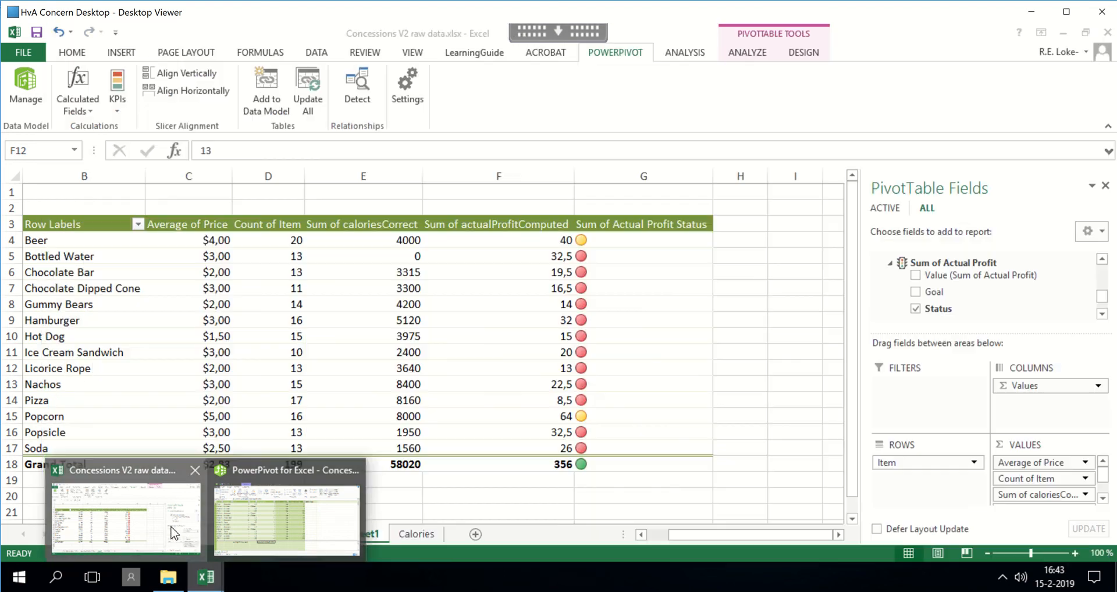
{"action": "left_click", "coordinate": [178, 534]}
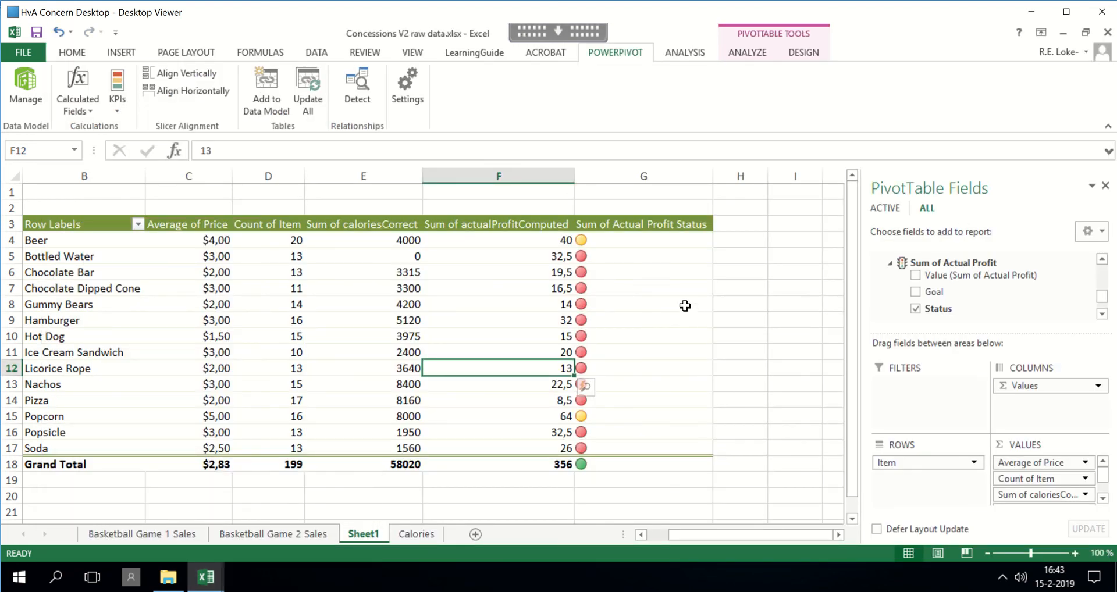
{"action": "mouse_move", "coordinate": [688, 368]}
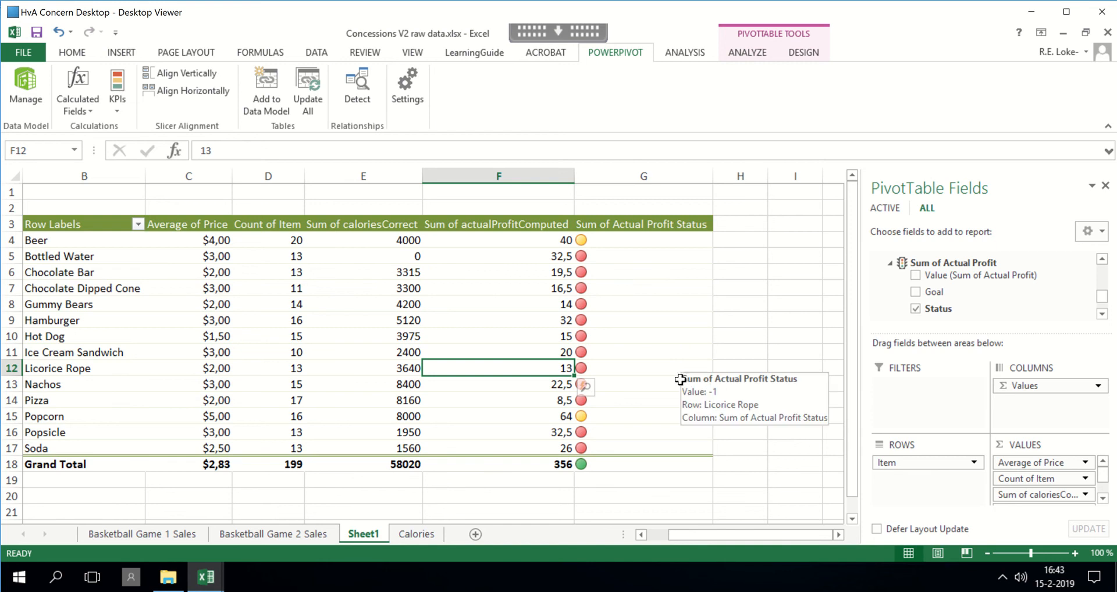
{"action": "mouse_move", "coordinate": [668, 433]}
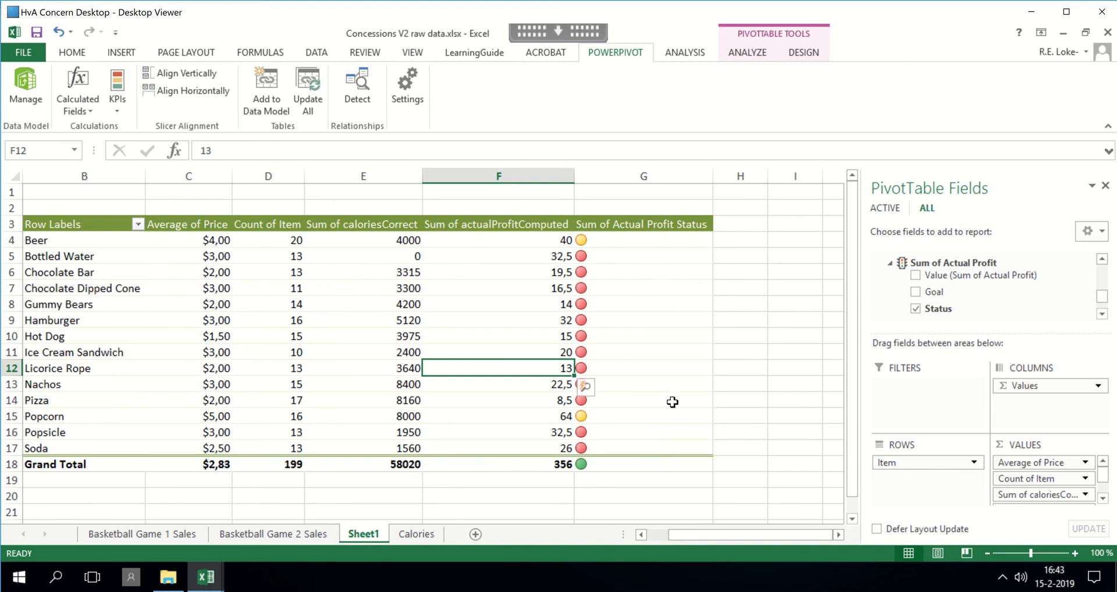
{"action": "mouse_move", "coordinate": [703, 385]}
Insert a slicer for Table1's Category field and place it beside the PivotTable, clear of the Sum of Actual Profit Status column.
{"action": "left_click", "coordinate": [748, 54]}
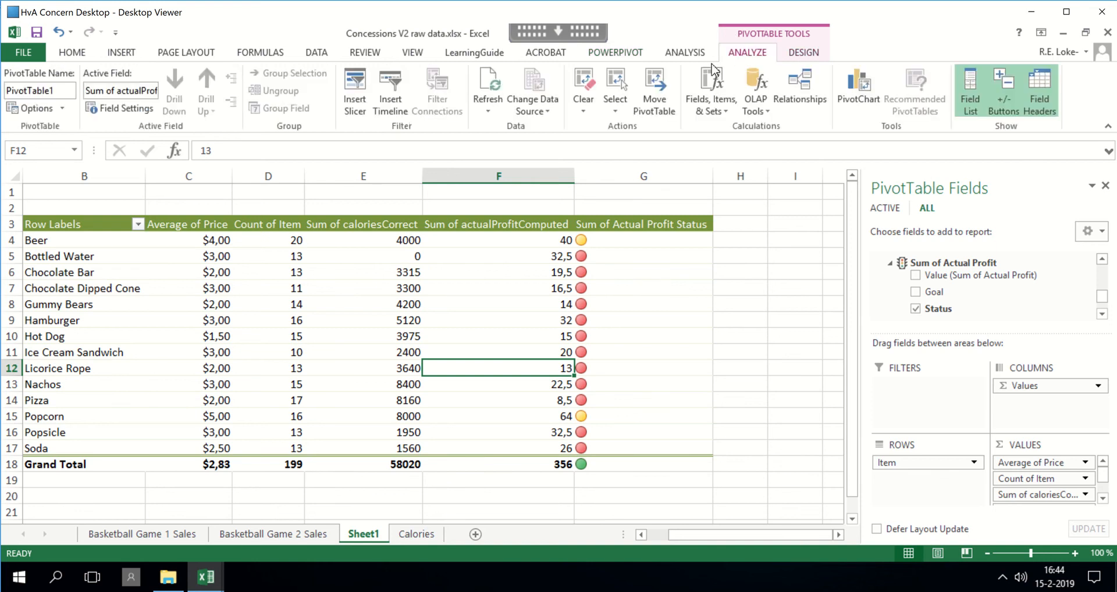
{"action": "left_click", "coordinate": [350, 109]}
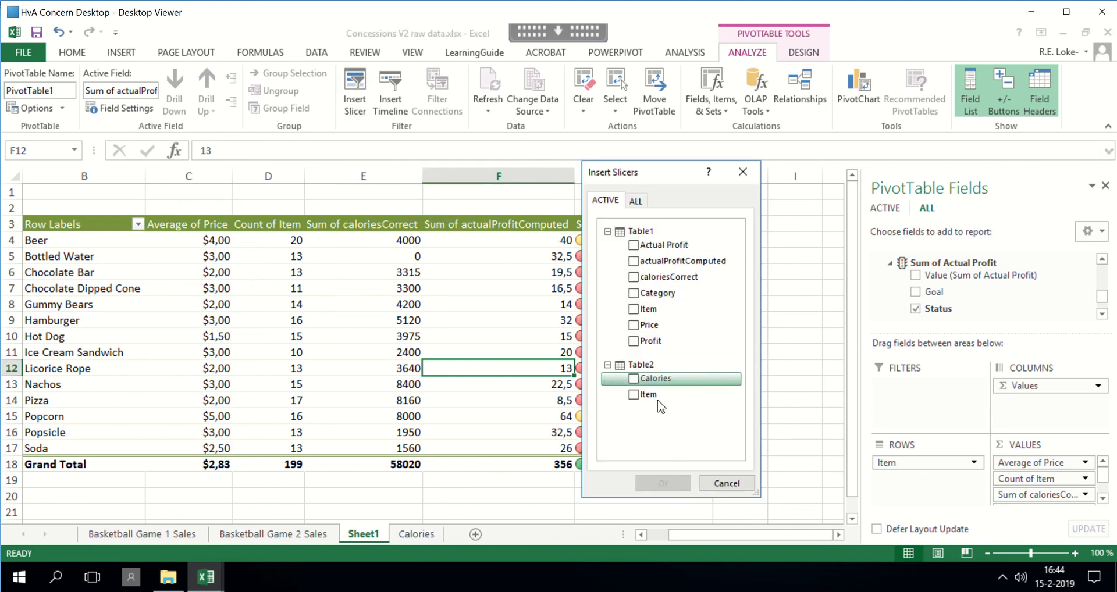
{"action": "left_click", "coordinate": [634, 293]}
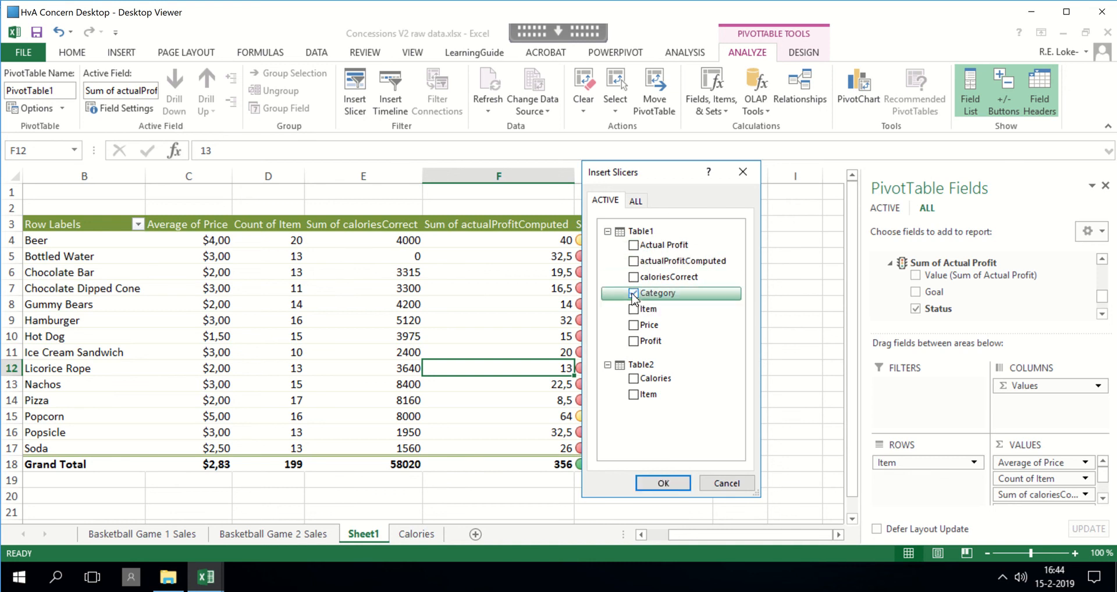
{"action": "left_click", "coordinate": [216, 566]}
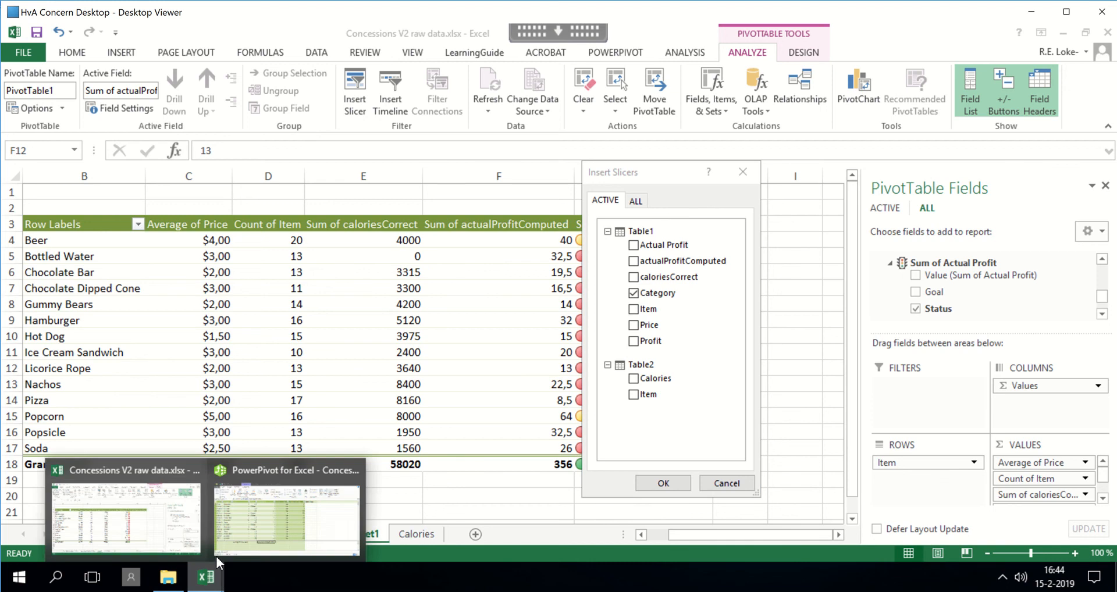
{"action": "left_click", "coordinate": [173, 523]}
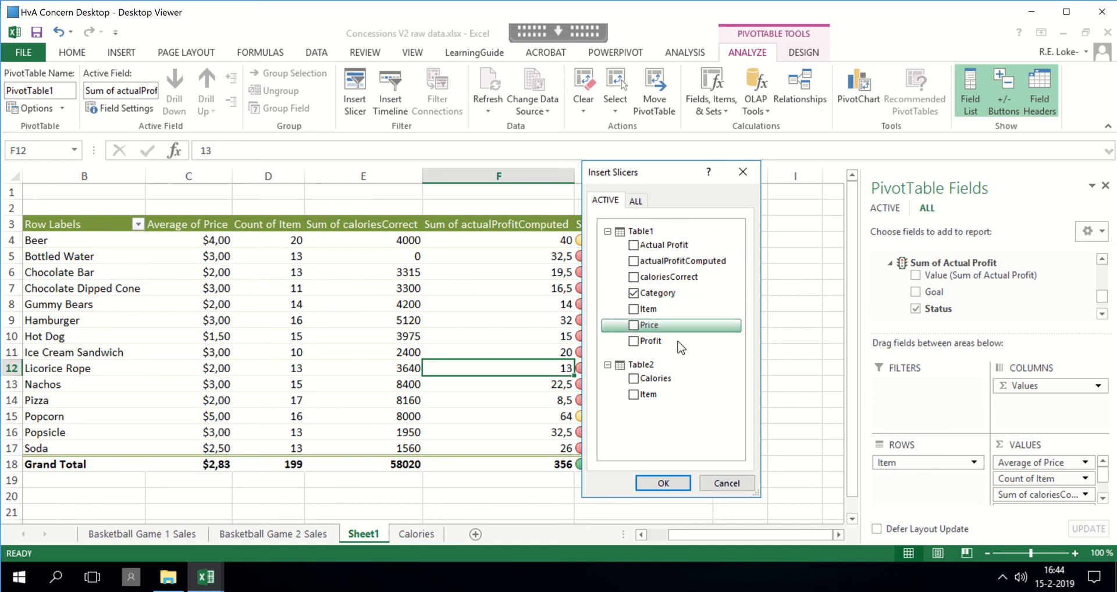
{"action": "left_click", "coordinate": [657, 482]}
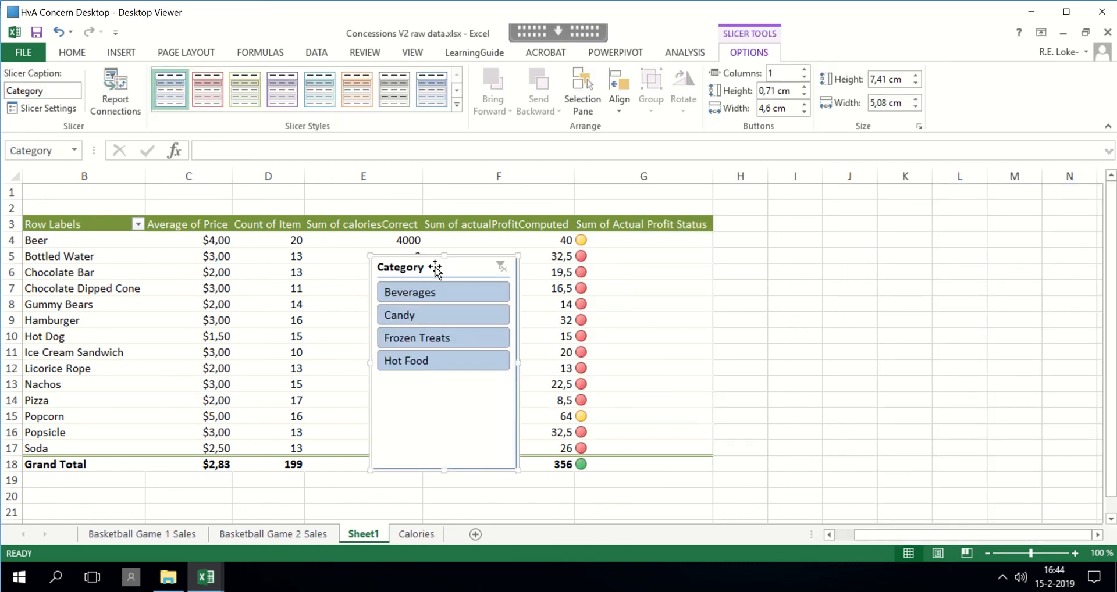
{"action": "left_click_drag", "start_coordinate": [437, 267], "coordinate": [775, 259]}
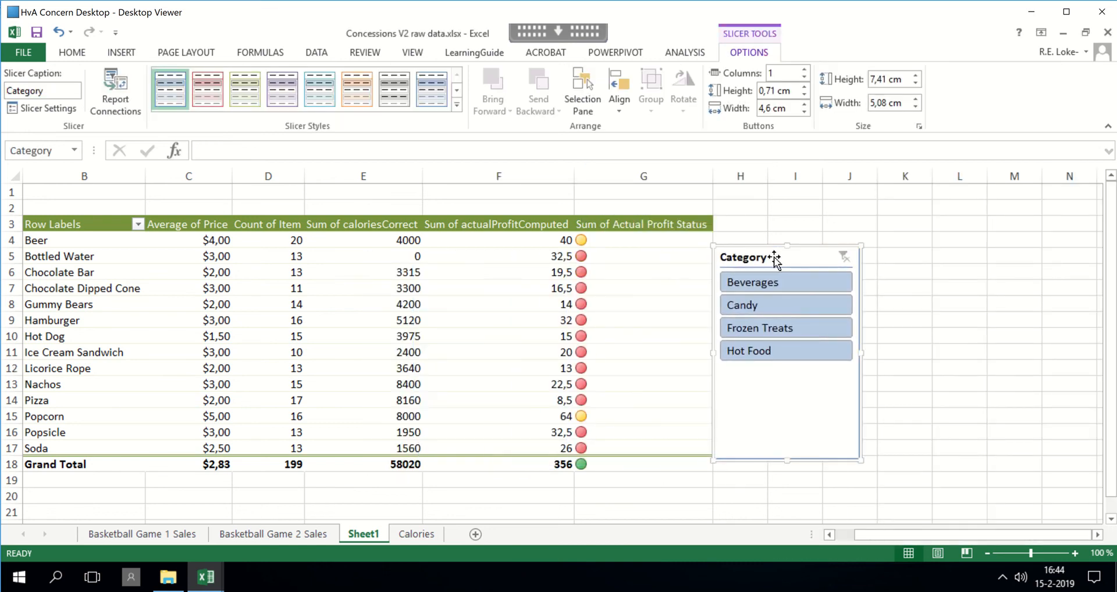
Filter the PivotTable by Beverages, Candy, Frozen Treats and Hot Food in turn with the Category slicer, and clear the filter.
{"action": "left_click", "coordinate": [756, 284]}
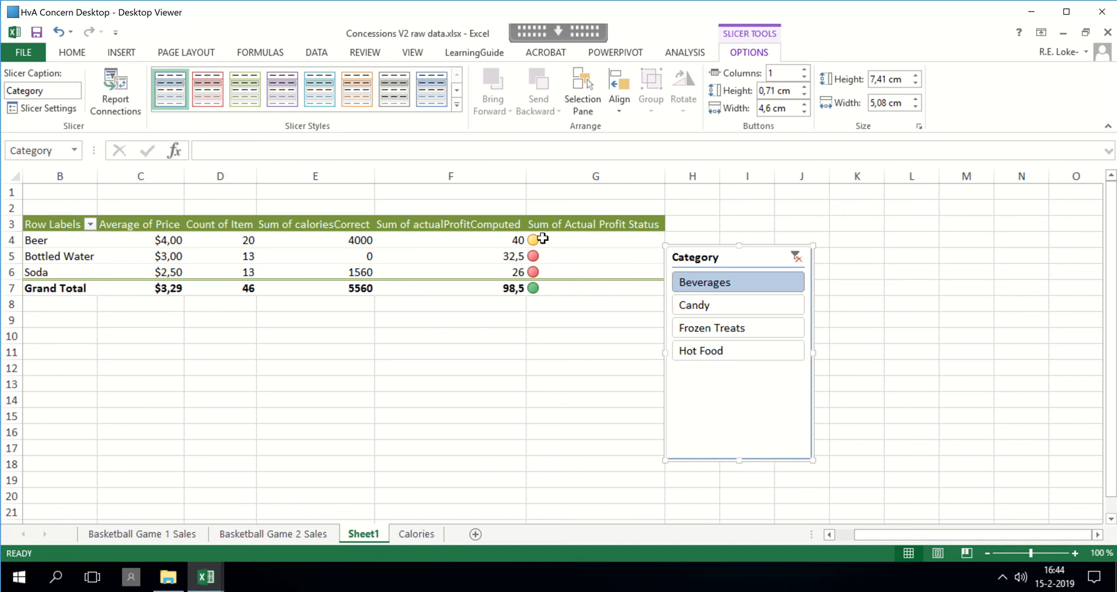
{"action": "left_click", "coordinate": [721, 313]}
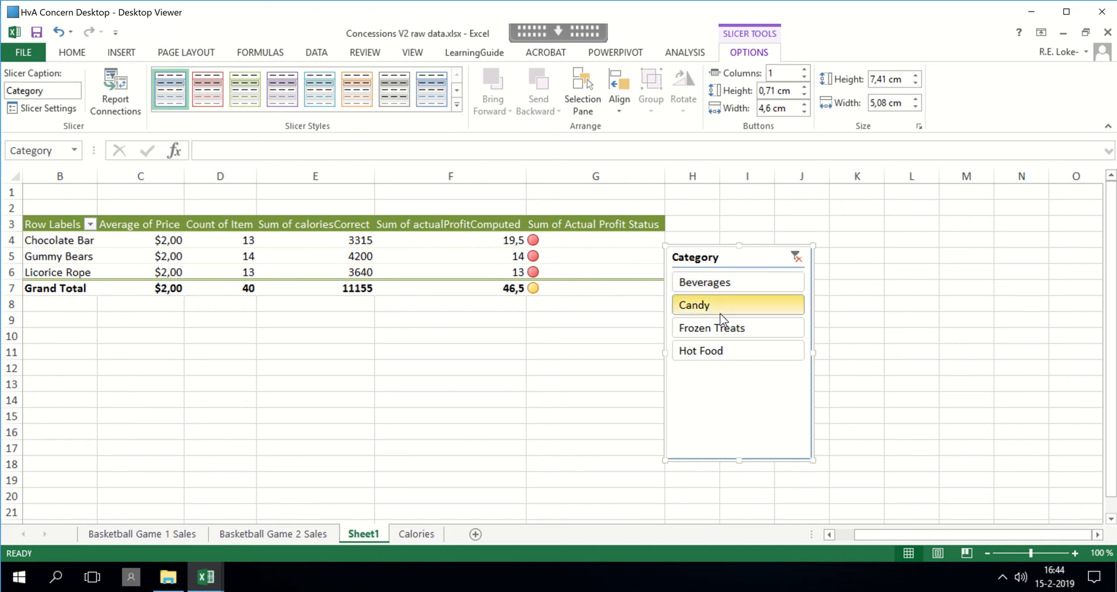
{"action": "left_click", "coordinate": [721, 328]}
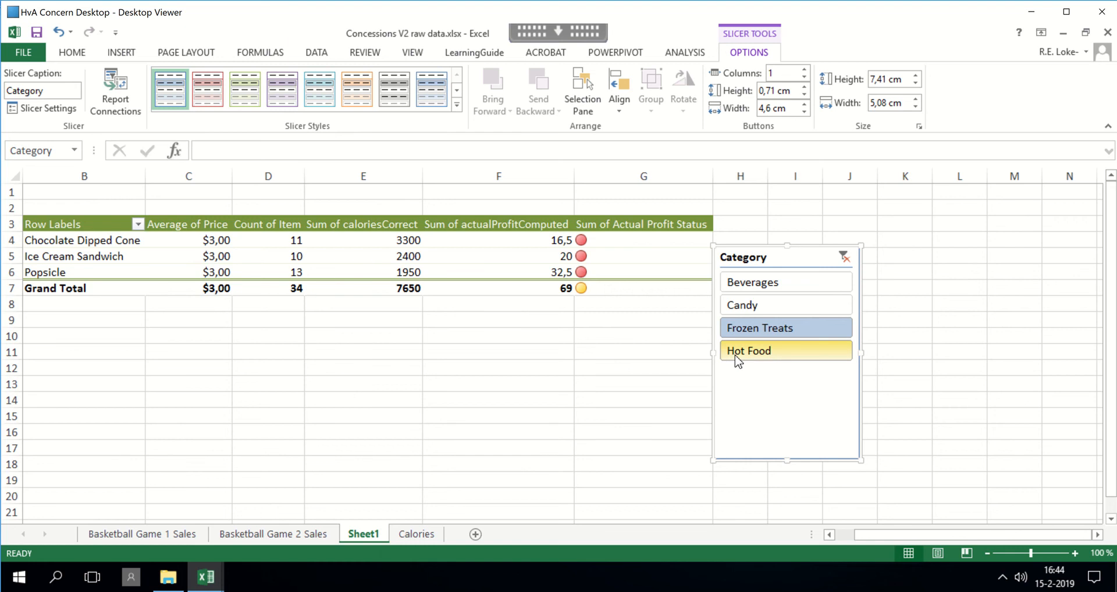
{"action": "left_click", "coordinate": [735, 353]}
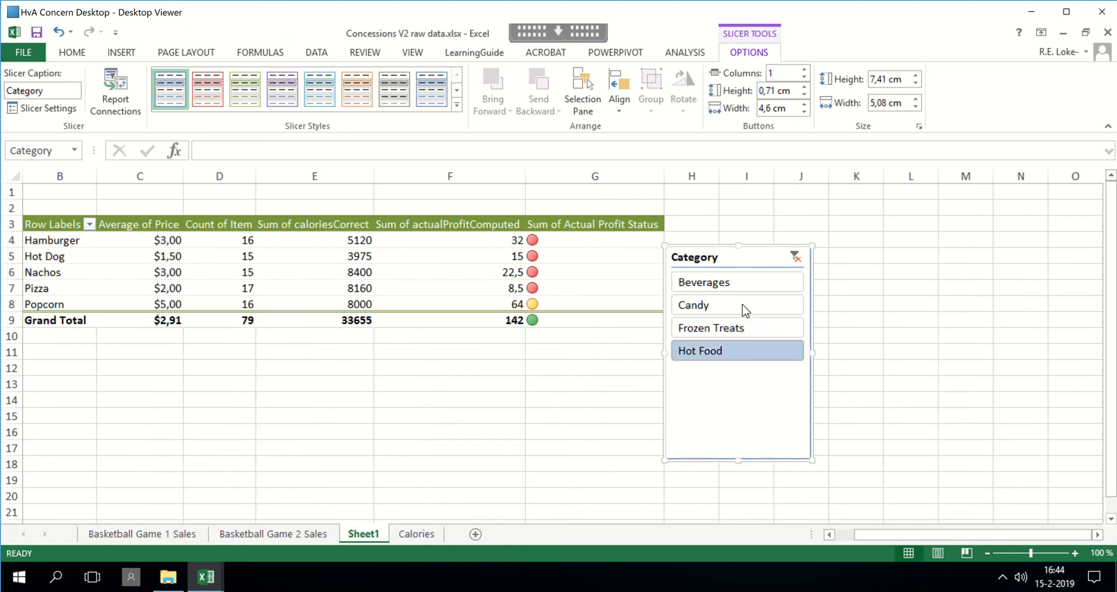
{"action": "left_click", "coordinate": [797, 257]}
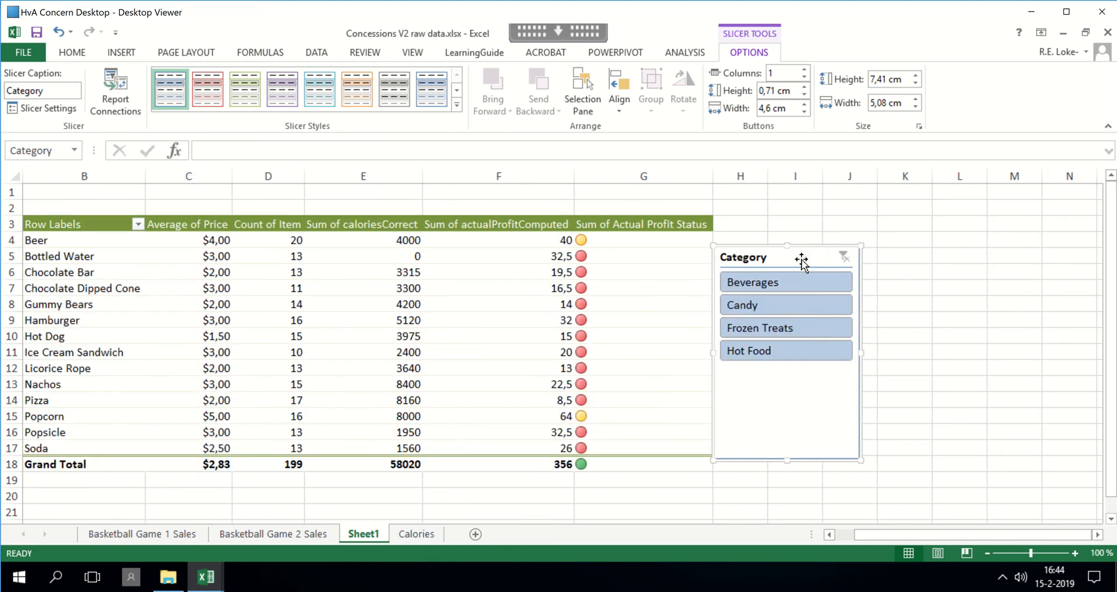
Filter the PivotTable to only the Beverages category using the Category slicer.
{"action": "left_click", "coordinate": [796, 282]}
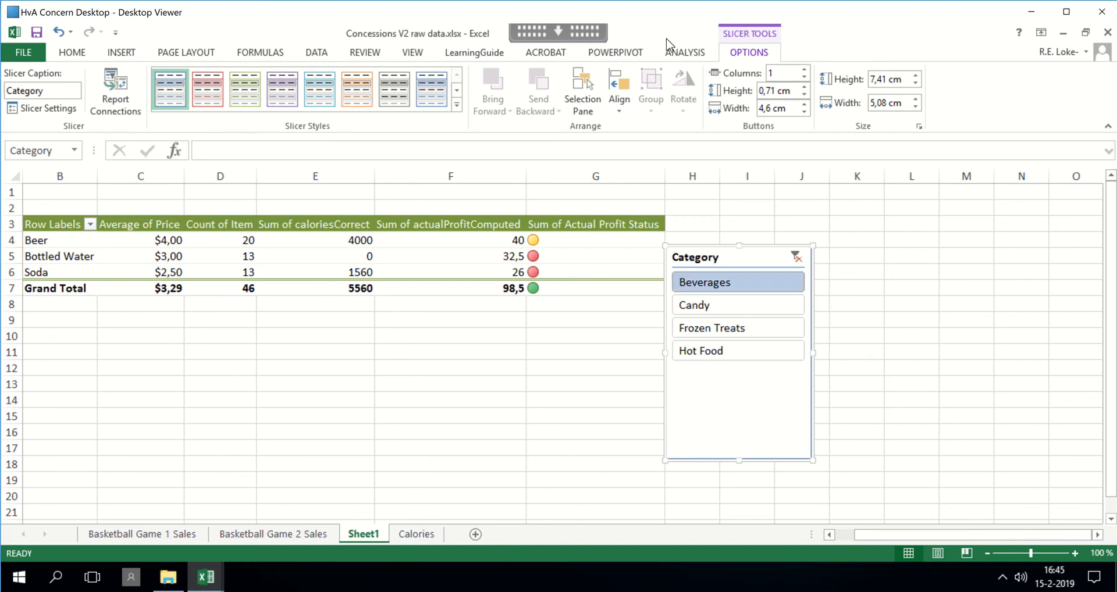
{"action": "mouse_move", "coordinate": [468, 12]}
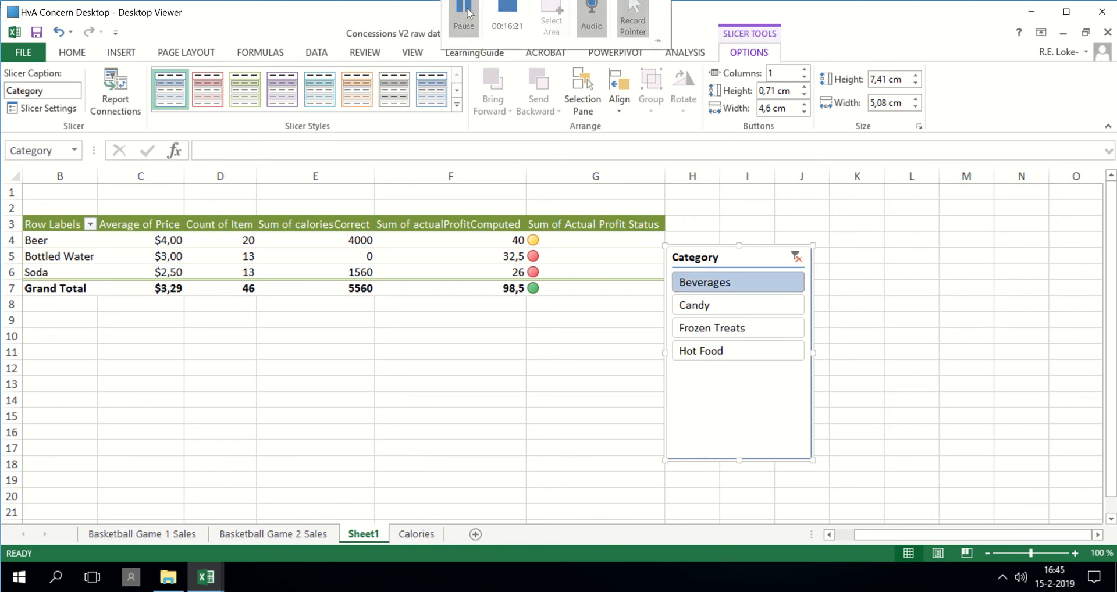